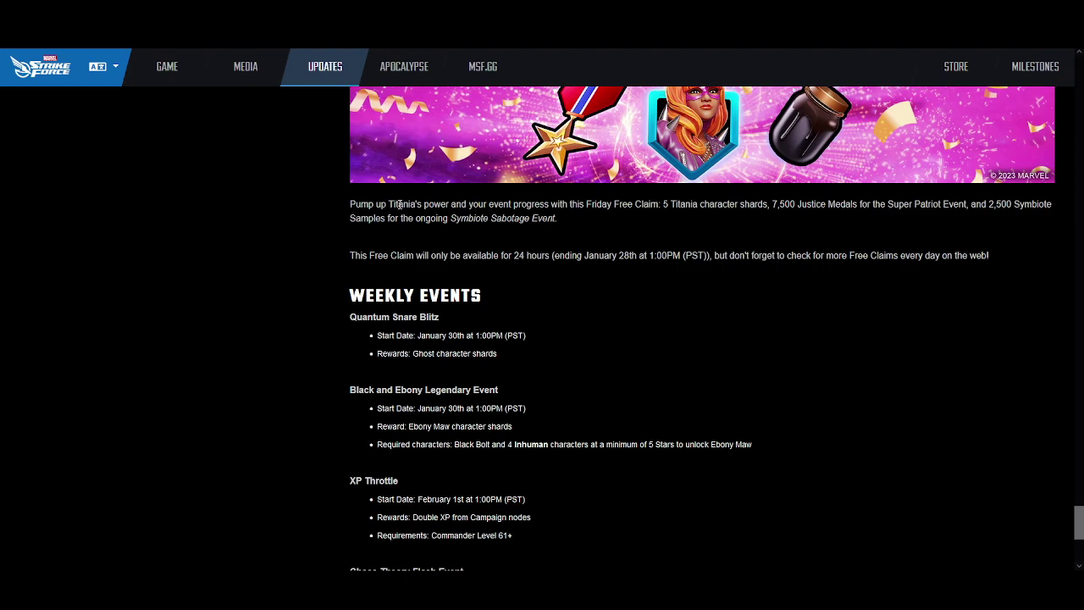
# - Read the Free Claim Friday and Weekly Events sections through to the end of the blog post
pyautogui.scroll(1, 704, 237)
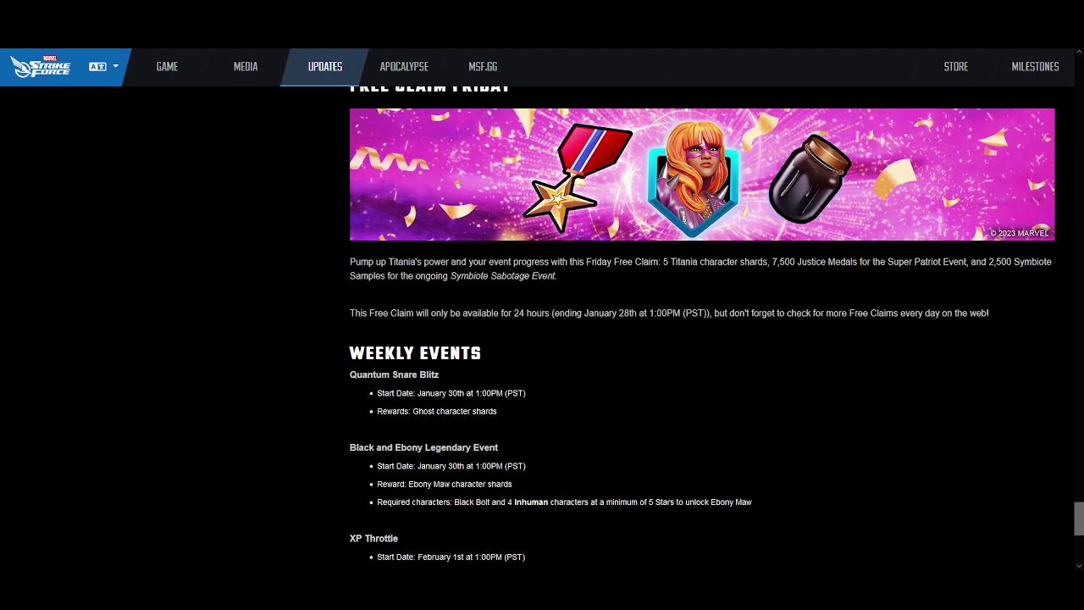
pyautogui.scroll(-2, 649, 262)
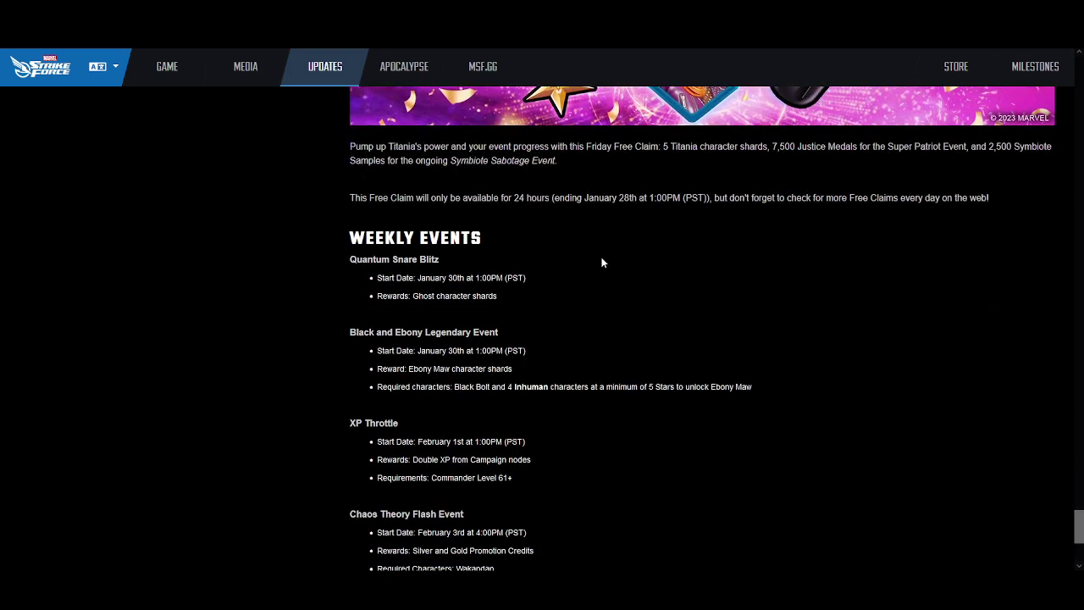
pyautogui.scroll(-1, 545, 252)
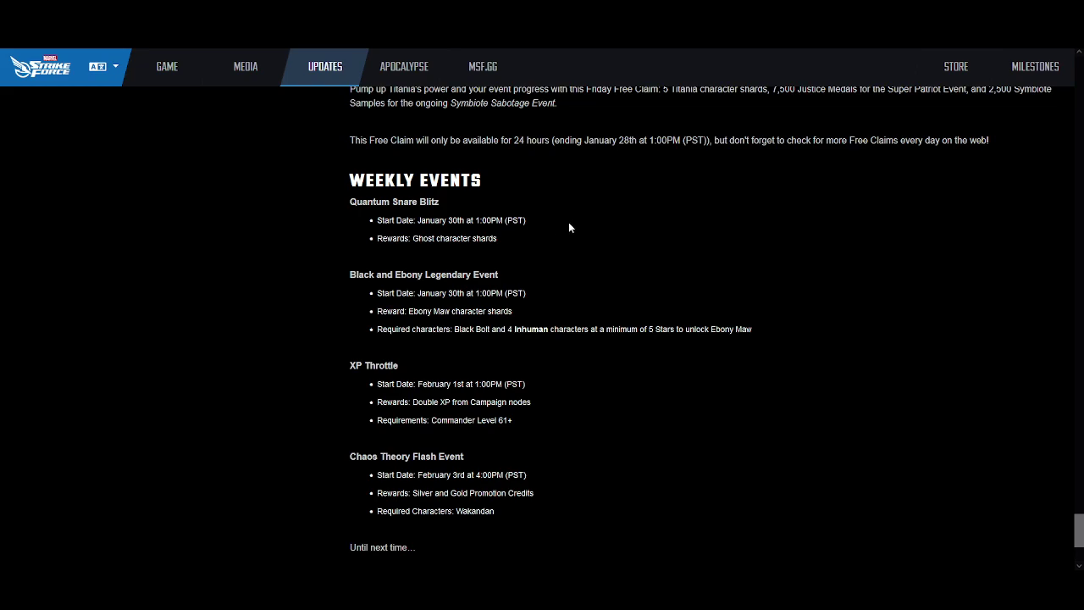
pyautogui.scroll(-1, 559, 204)
pyautogui.scroll(-1, 521, 179)
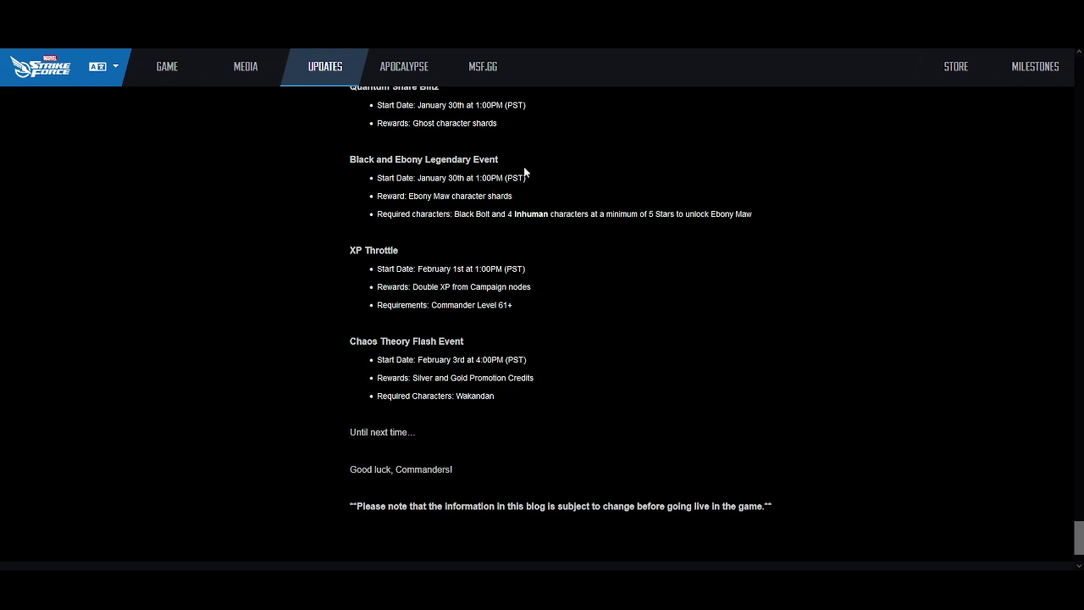
pyautogui.scroll(-1, 559, 177)
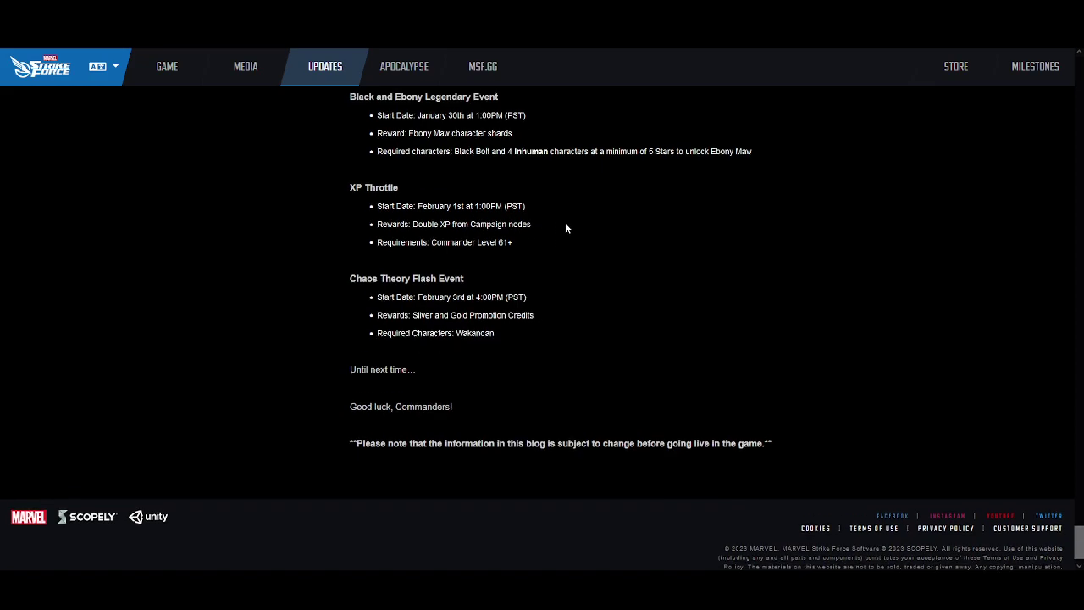
pyautogui.scroll(-1, 565, 224)
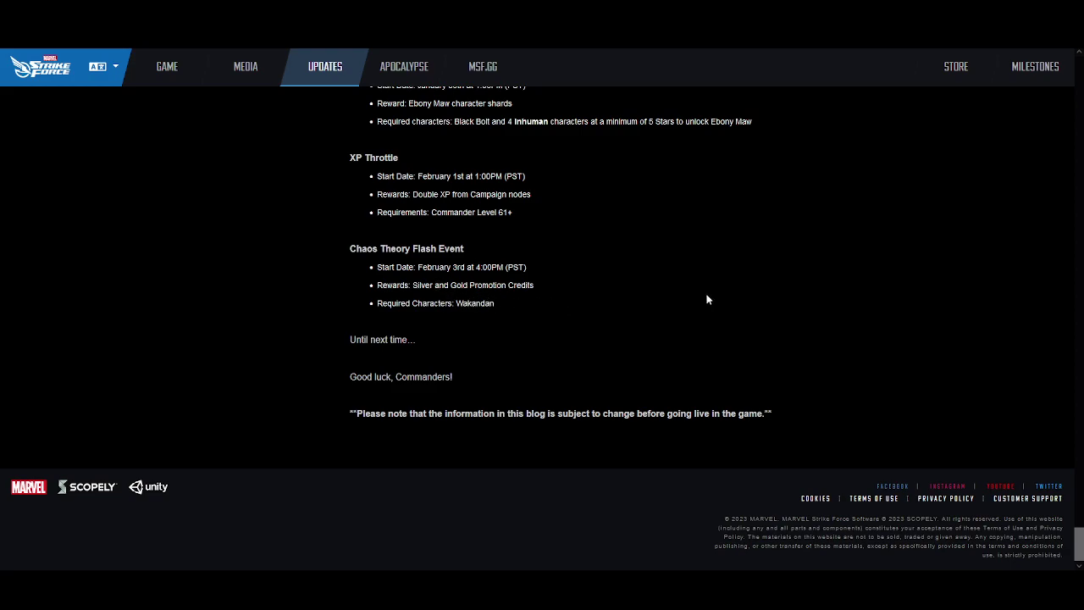
# - Go back through the blog post's event tables to find the Trial of Strength milestone table
pyautogui.scroll(15, 707, 298)
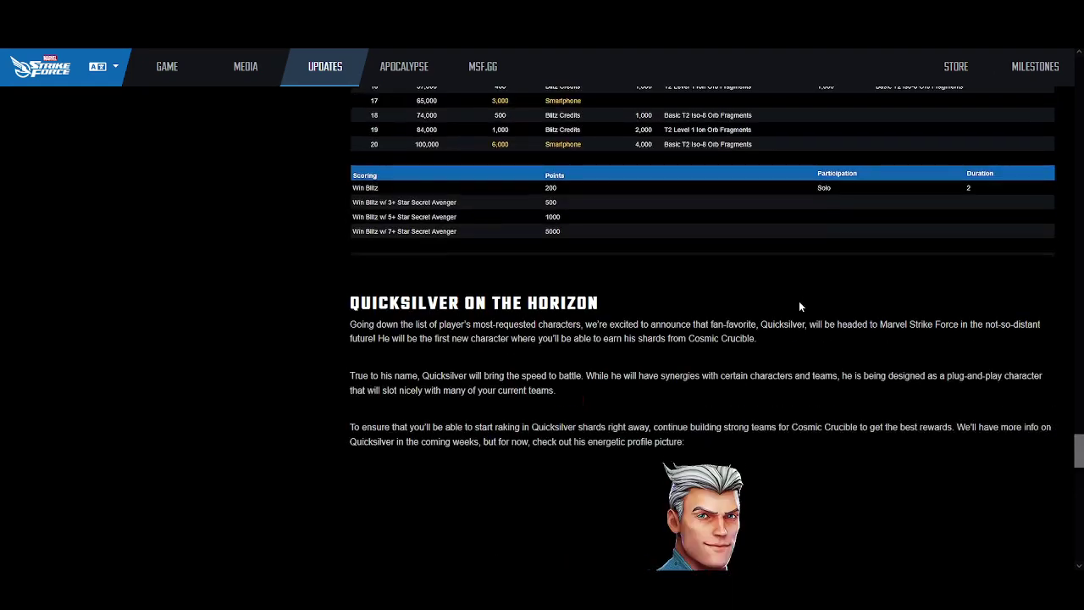
pyautogui.scroll(10, 799, 305)
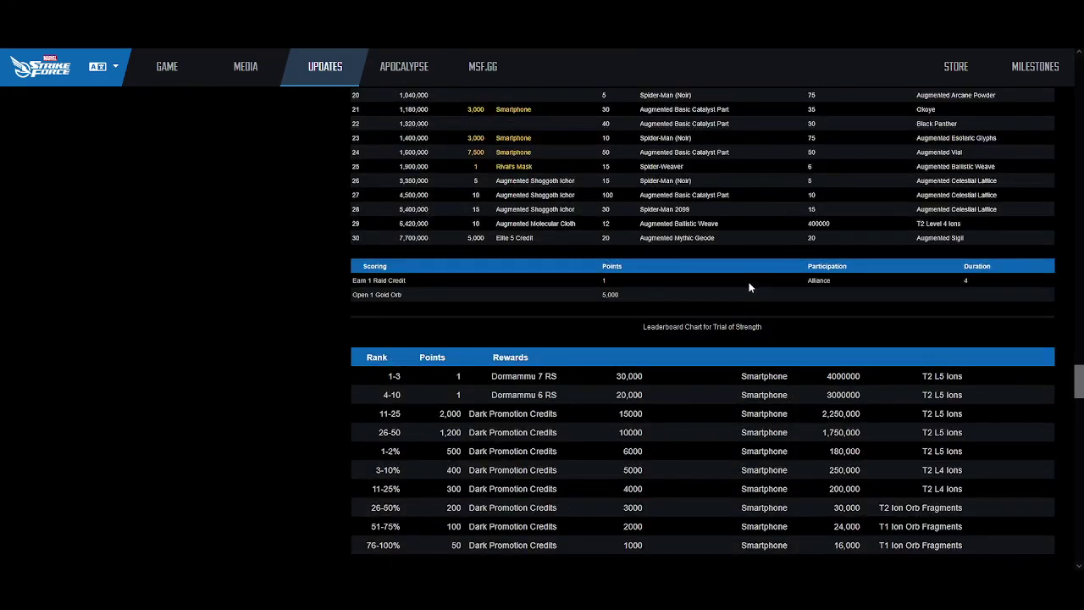
pyautogui.scroll(10, 749, 288)
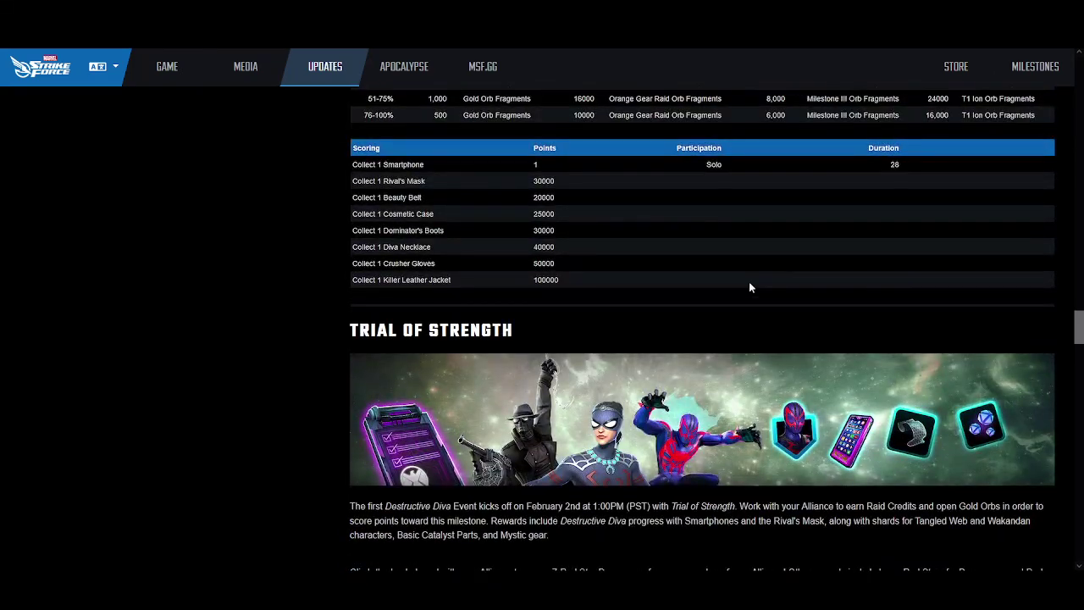
pyautogui.scroll(4, 748, 288)
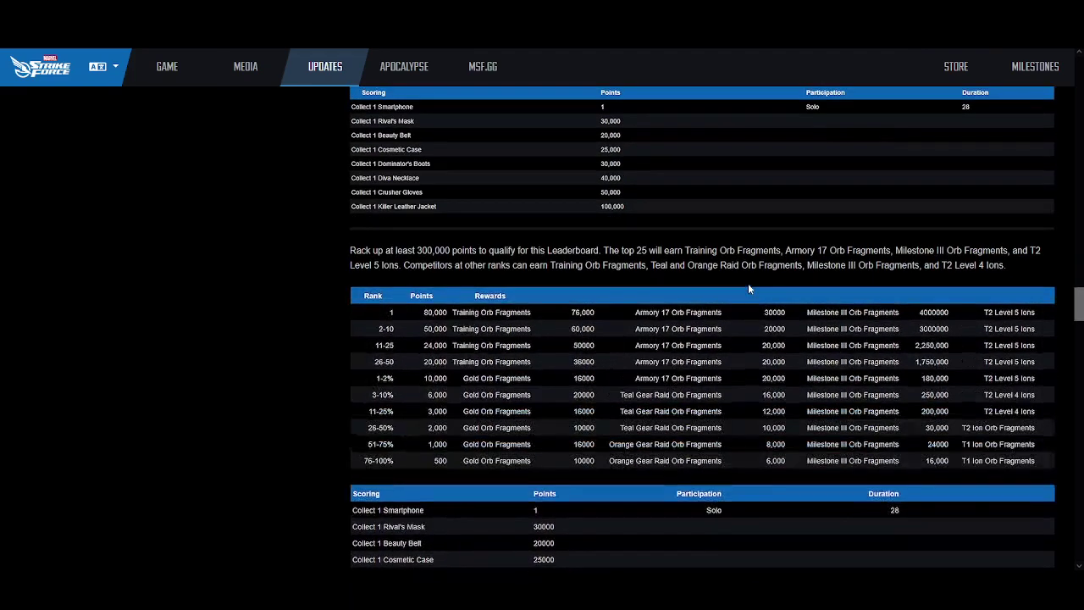
pyautogui.scroll(10, 748, 288)
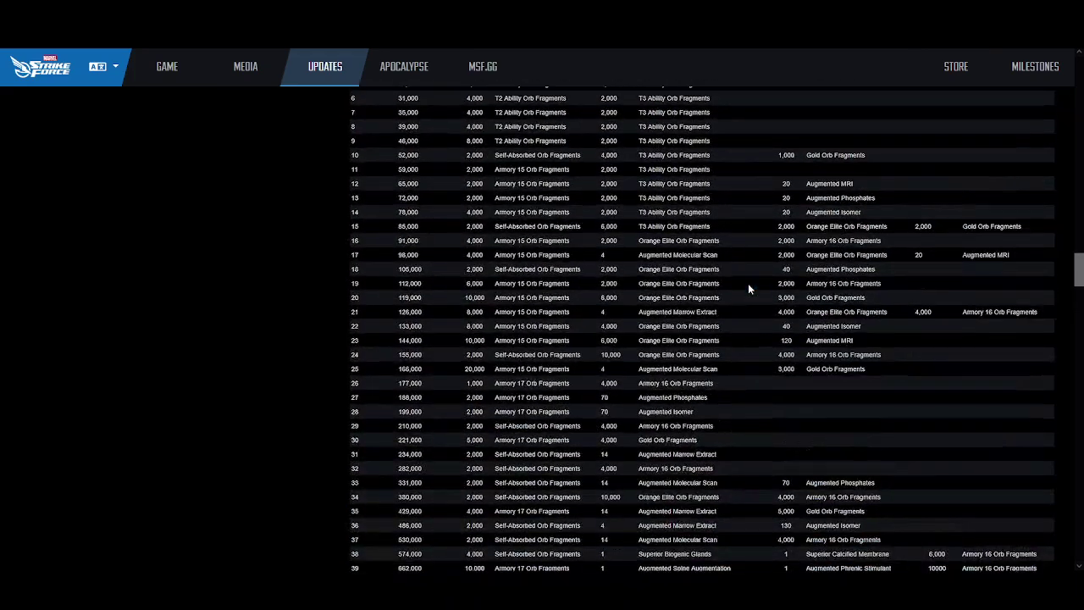
pyautogui.scroll(5, 747, 289)
pyautogui.scroll(-1, 749, 289)
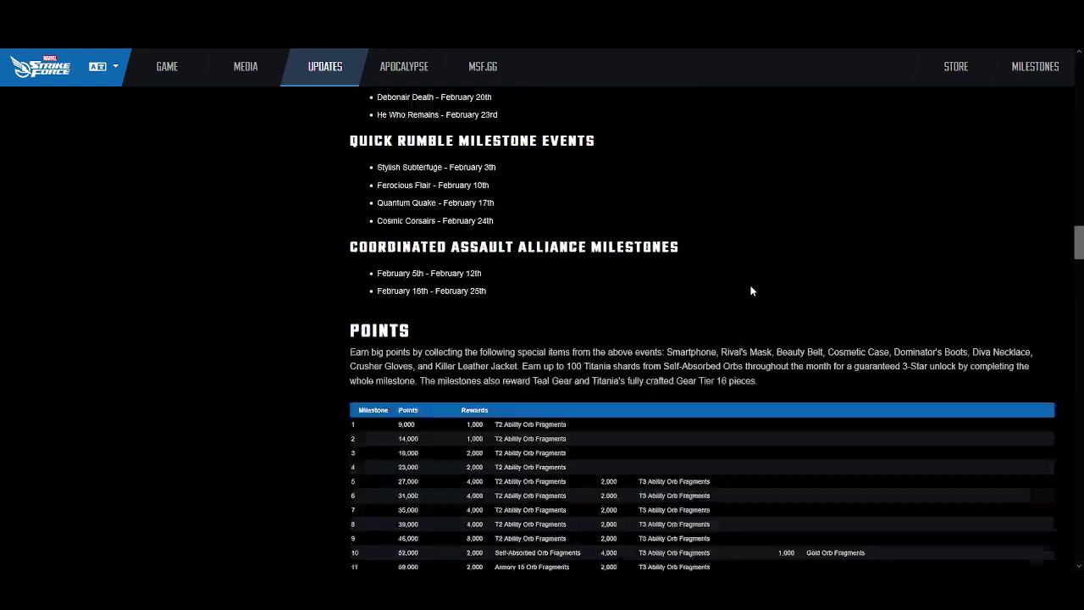
pyautogui.scroll(-15, 750, 291)
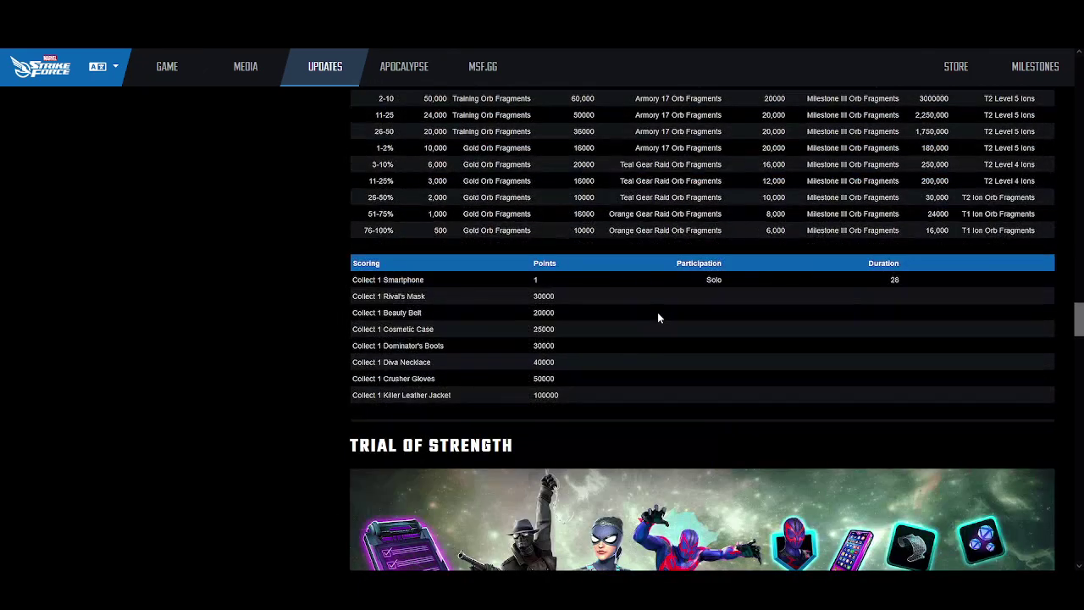
pyautogui.scroll(-8, 658, 316)
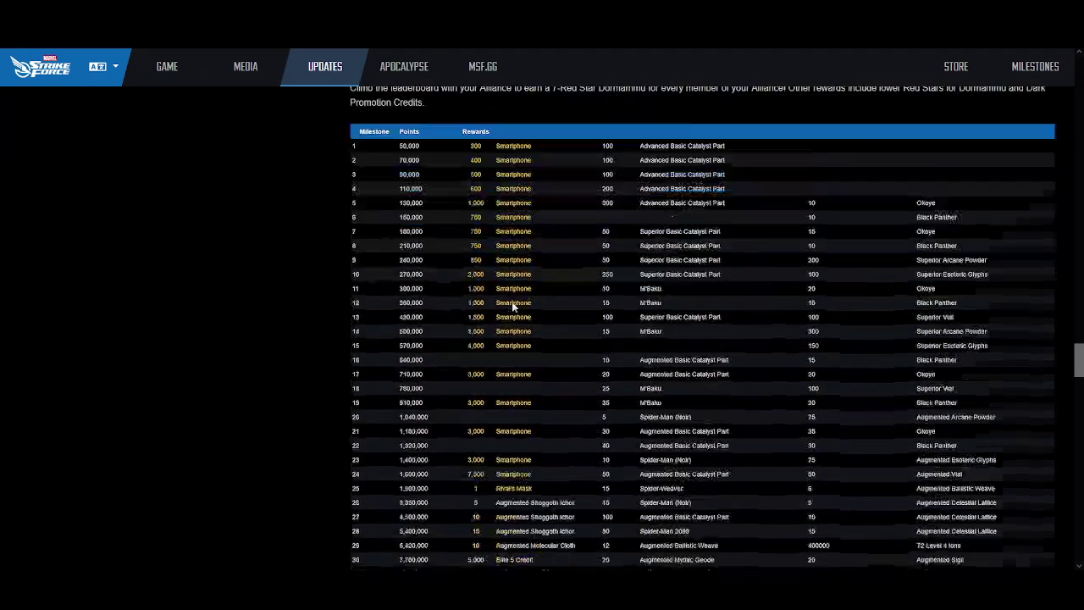
# - Examine the Trial of Strength milestone rewards, the scoring rules and the start of the leaderboard chart
pyautogui.scroll(-1, 574, 332)
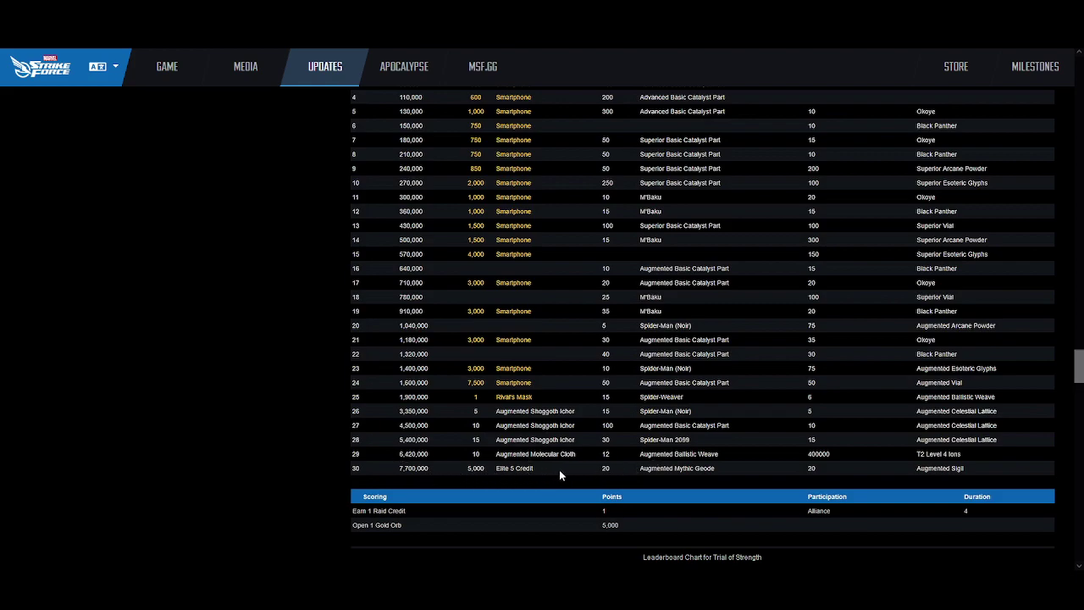
pyautogui.scroll(1, 649, 381)
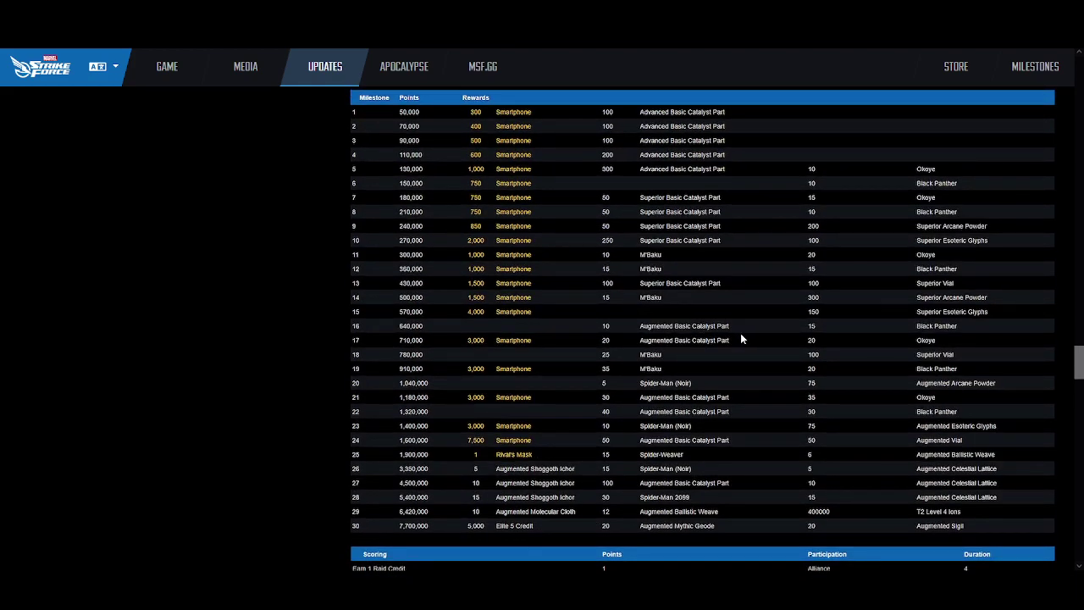
pyautogui.scroll(-3, 738, 336)
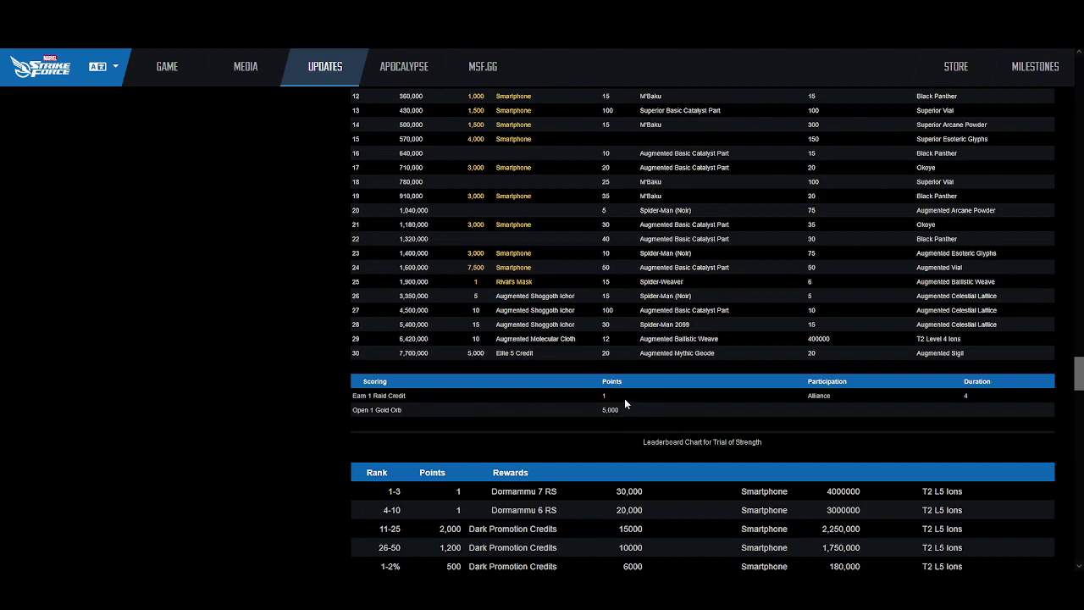
pyautogui.scroll(5, 633, 394)
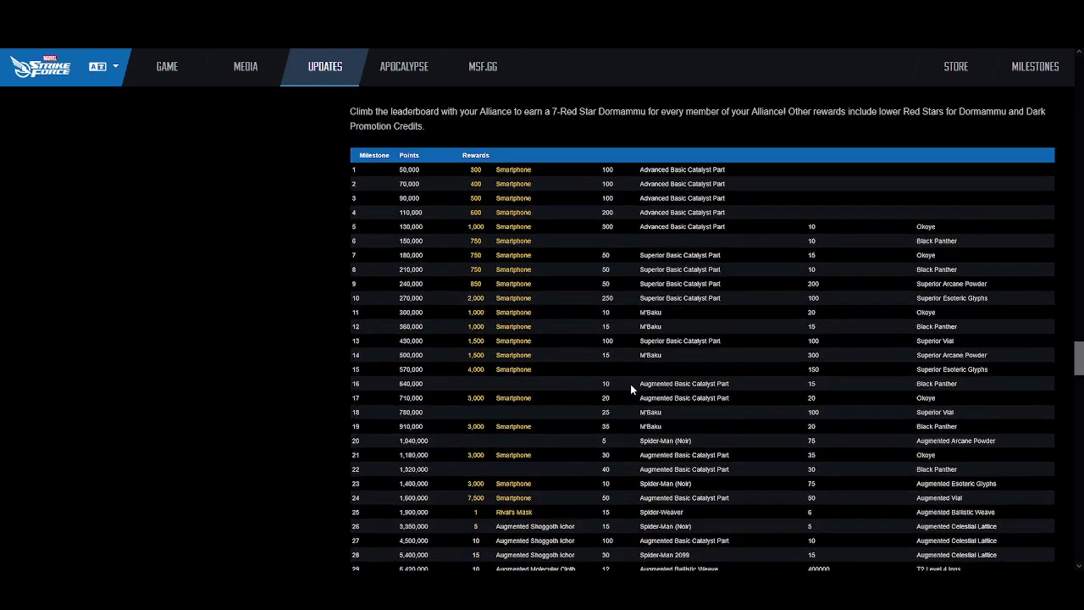
pyautogui.scroll(-4, 630, 384)
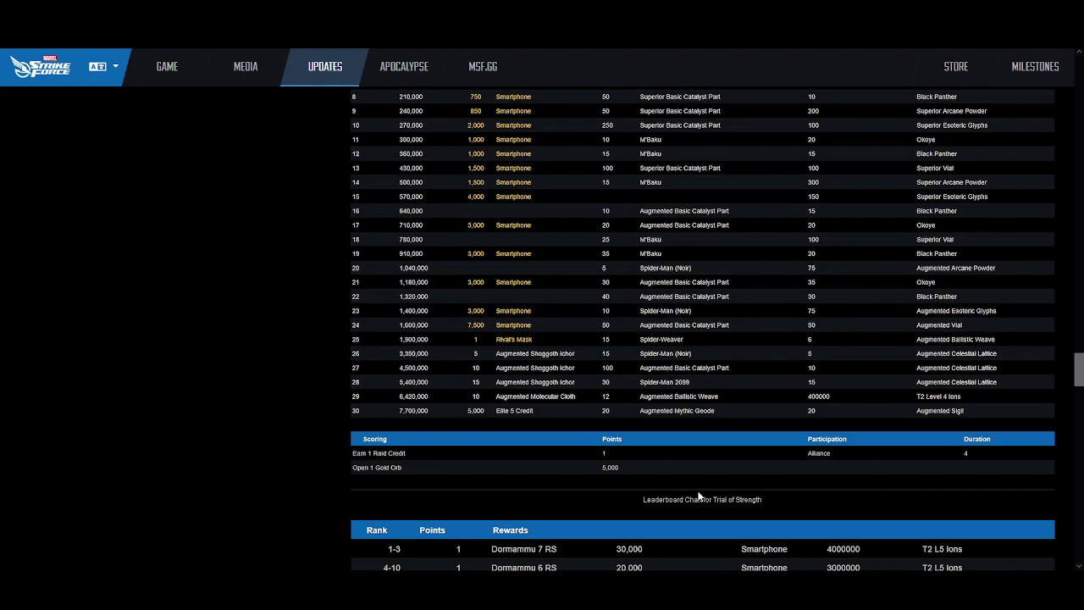
pyautogui.scroll(-2, 705, 510)
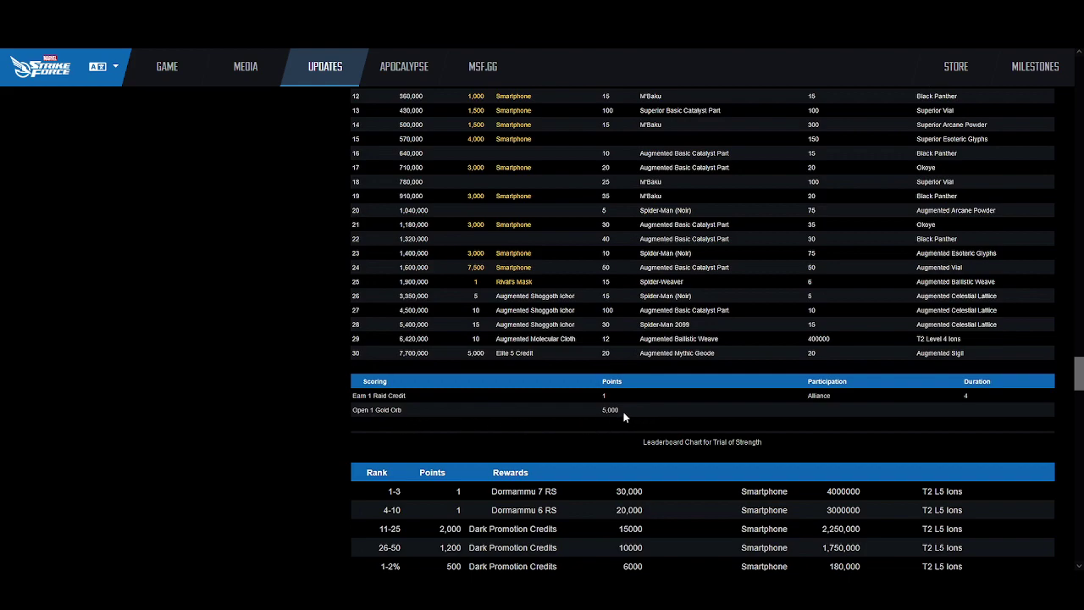
pyautogui.scroll(2, 617, 404)
pyautogui.scroll(6, 618, 404)
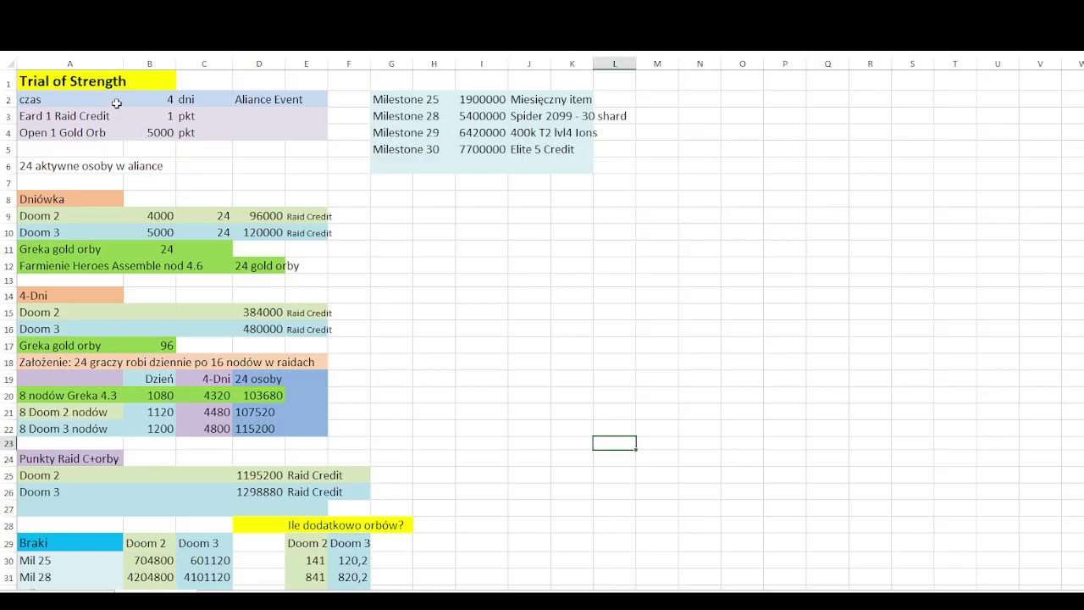
# - Switch to the Trial of Strength spreadsheet in Excel and review the event's duration and its Raid Credit and Gold Orb scoring
pyautogui.click(117, 102)
pyautogui.click(222, 100)
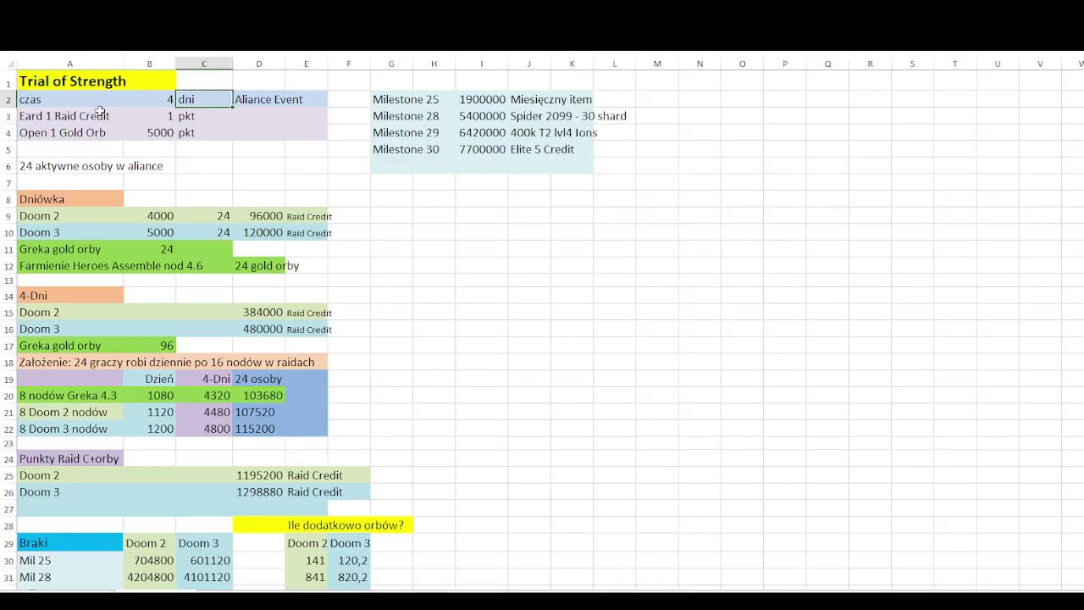
pyautogui.click(127, 116)
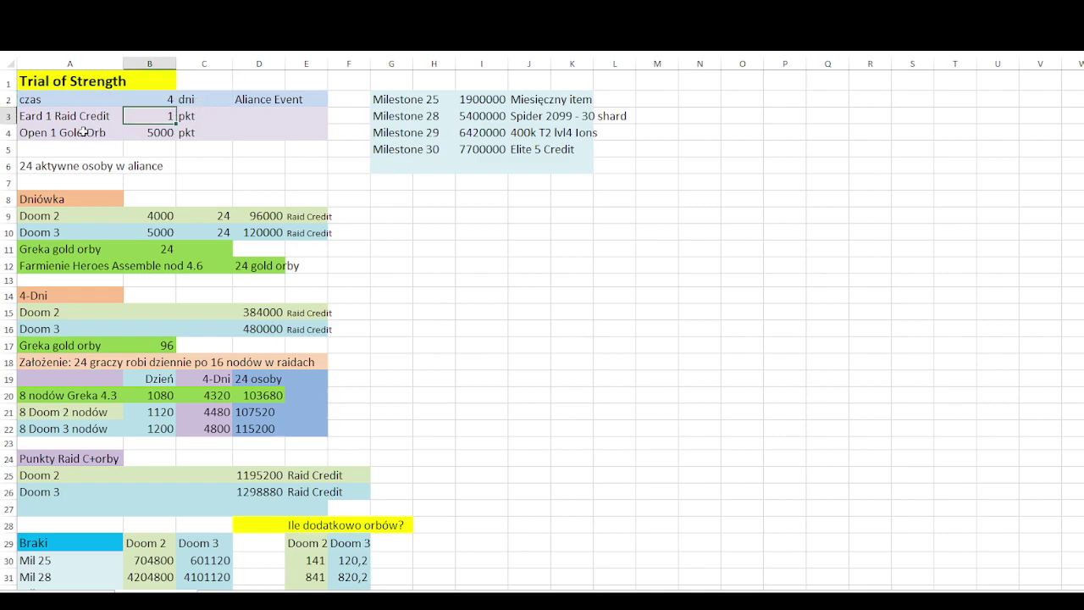
pyautogui.click(81, 131)
pyautogui.click(193, 130)
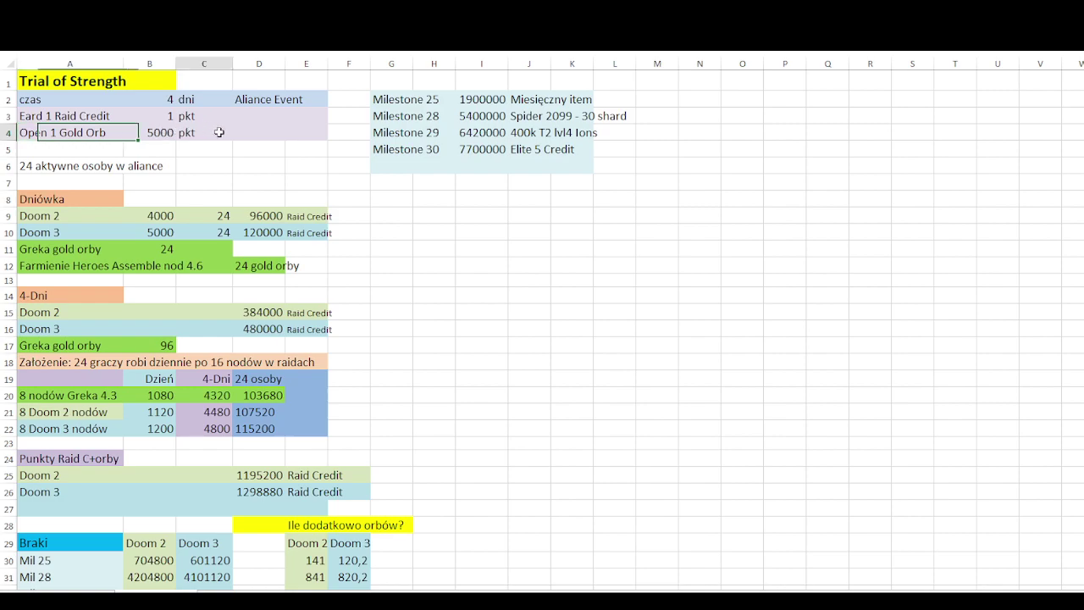
pyautogui.click(301, 150)
# - Review the point threshold and reward listed for Milestone 25 in the milestone table
pyautogui.moveTo(406, 99); pyautogui.dragTo(588, 99)
pyautogui.click(484, 99)
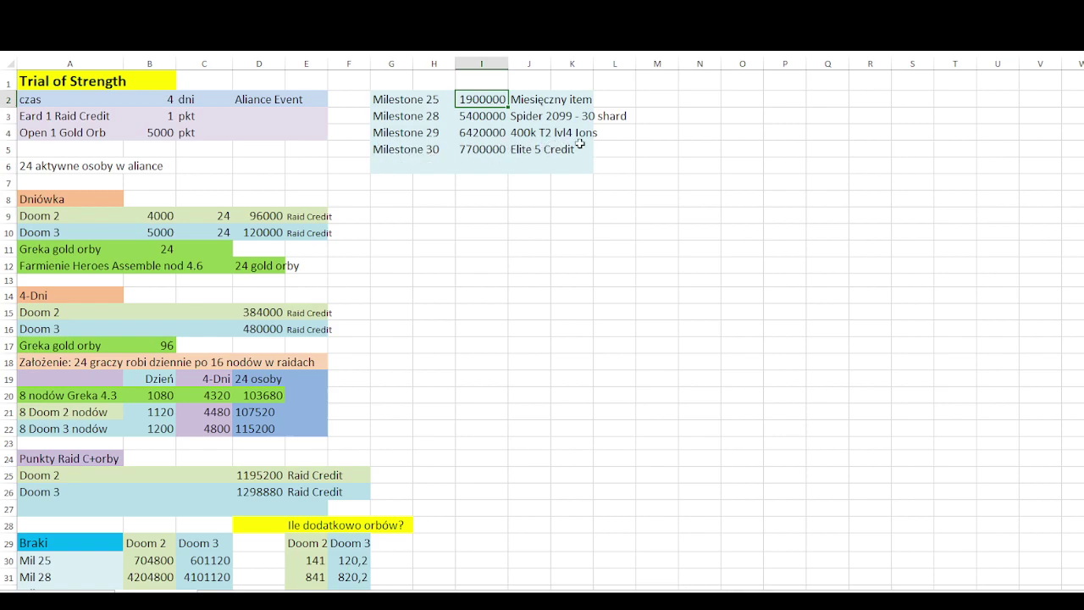
pyautogui.scroll(-1, 182, 162)
pyautogui.scroll(1, 183, 162)
# - Go through the Dniówka section, checking the Doom 2 and Doom 3 credits per player, player multipliers and daily alliance totals
pyautogui.click(76, 194)
pyautogui.click(196, 182)
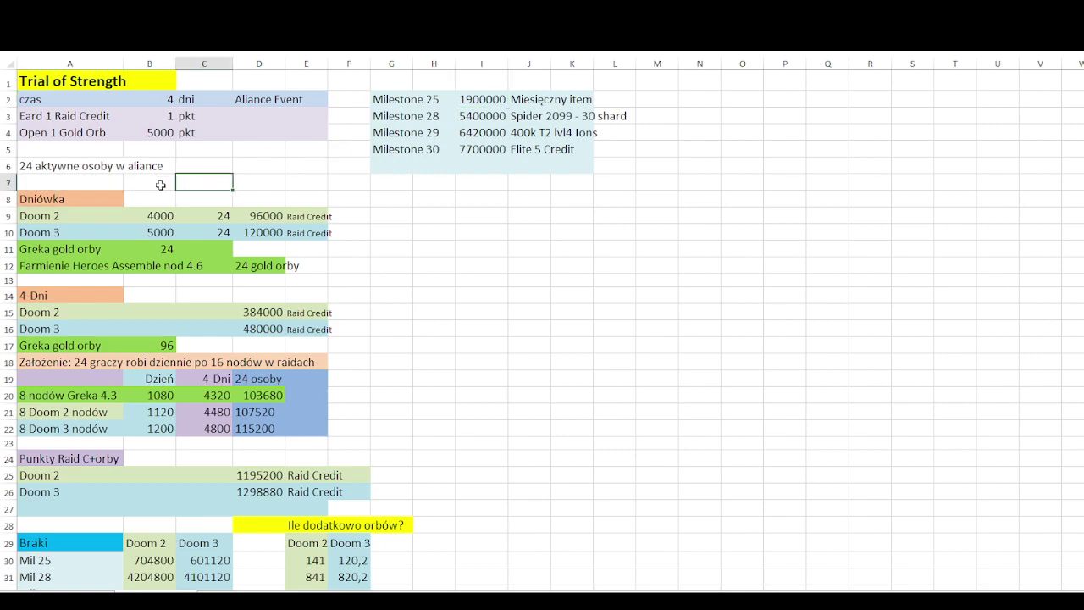
pyautogui.click(57, 217)
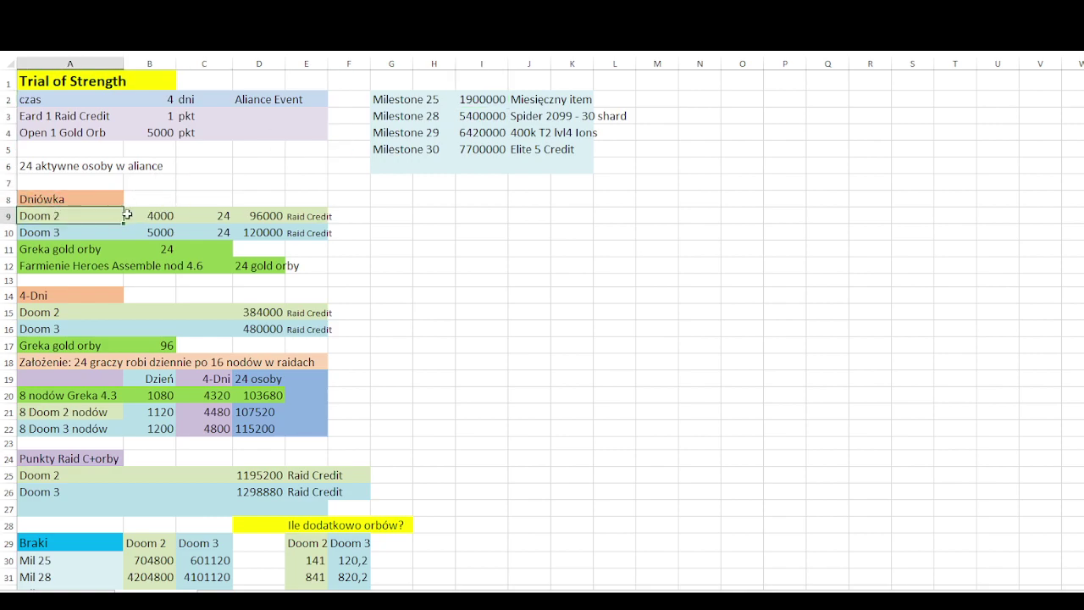
pyautogui.click(145, 212)
pyautogui.click(122, 227)
pyautogui.click(163, 225)
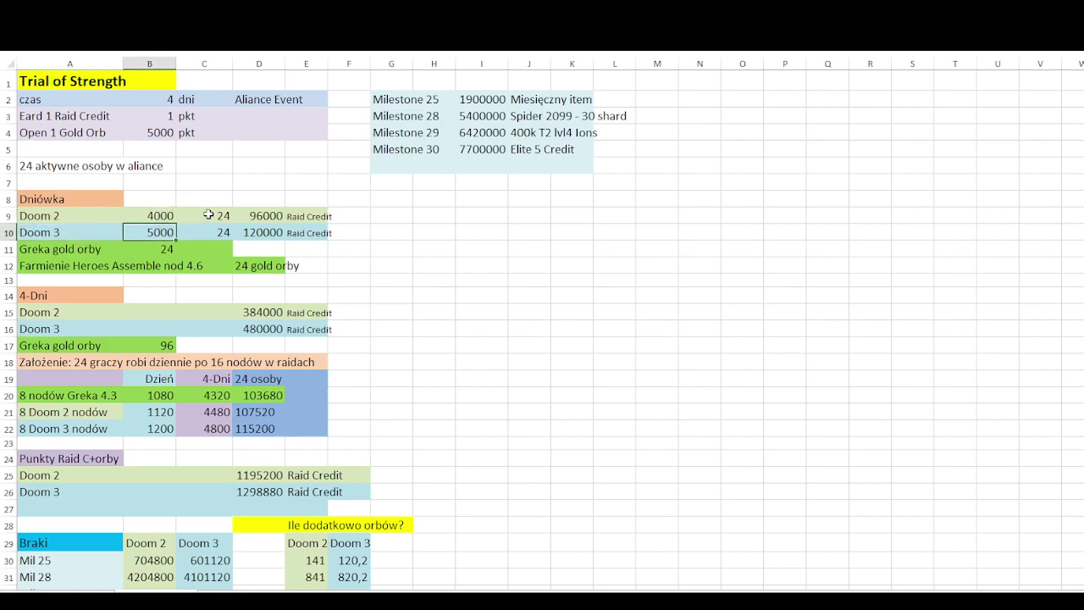
pyautogui.click(204, 216)
pyautogui.click(212, 236)
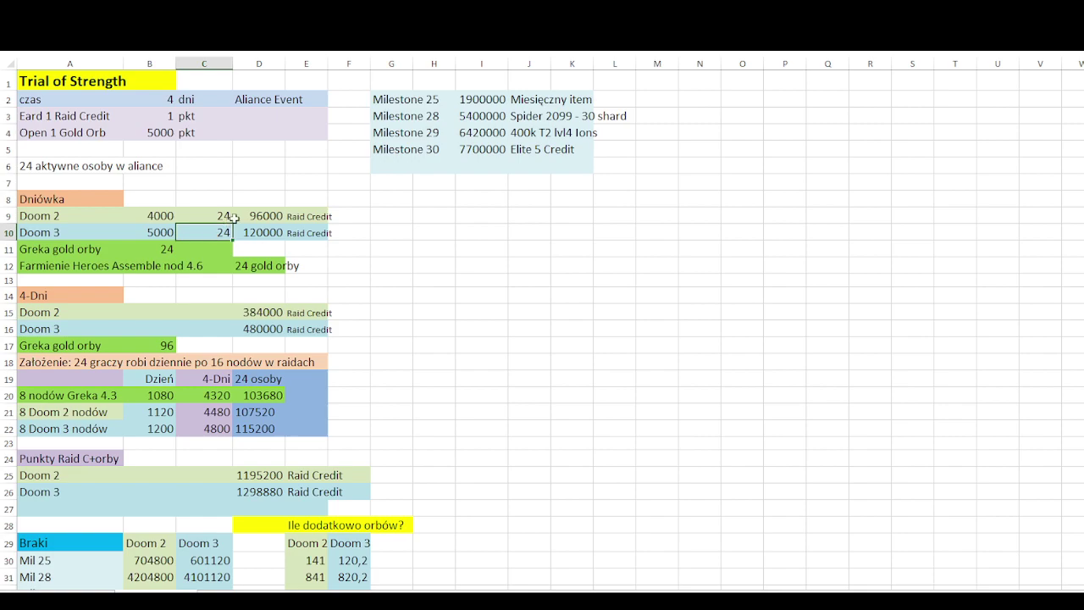
pyautogui.click(223, 215)
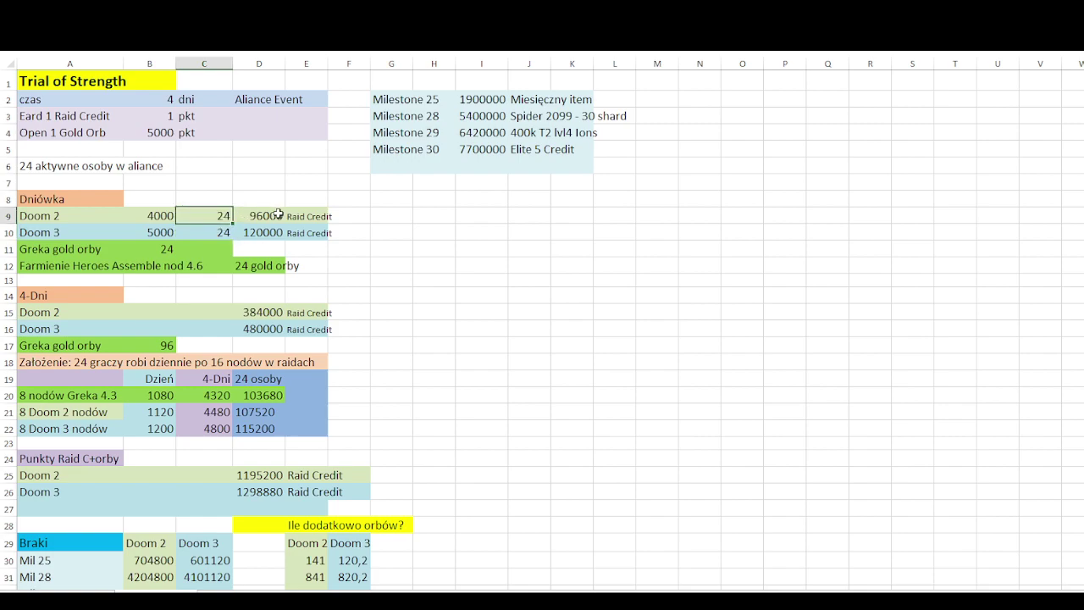
pyautogui.click(277, 214)
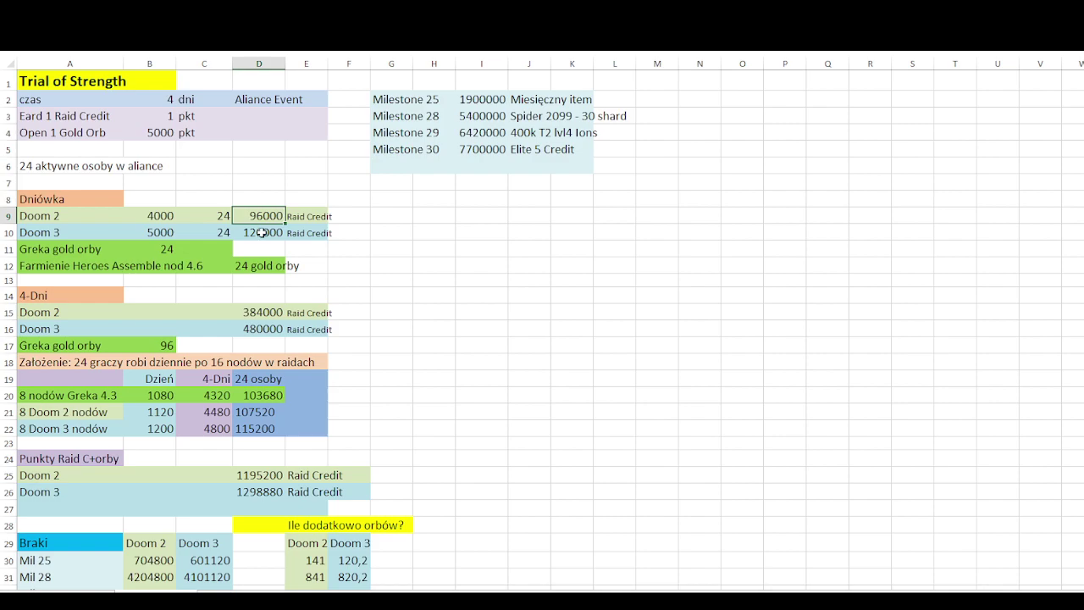
pyautogui.click(263, 232)
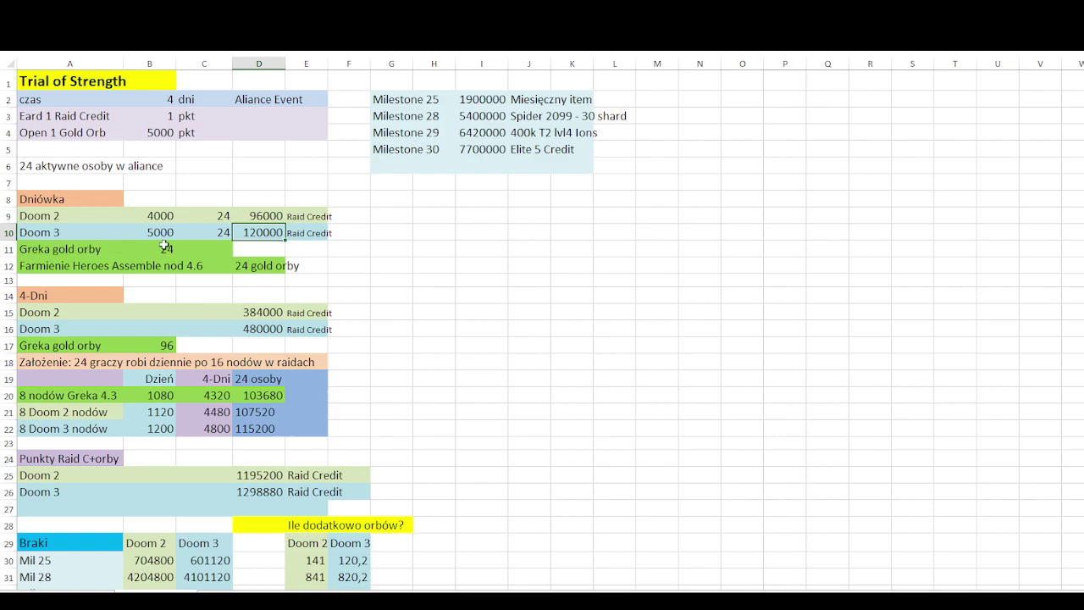
# - Check the Heroes Assemble node 4.6 farming row, switch to Marvel Strike Force and inspect the possible rewards of campaign node Heroes 4-6
pyautogui.click(52, 268)
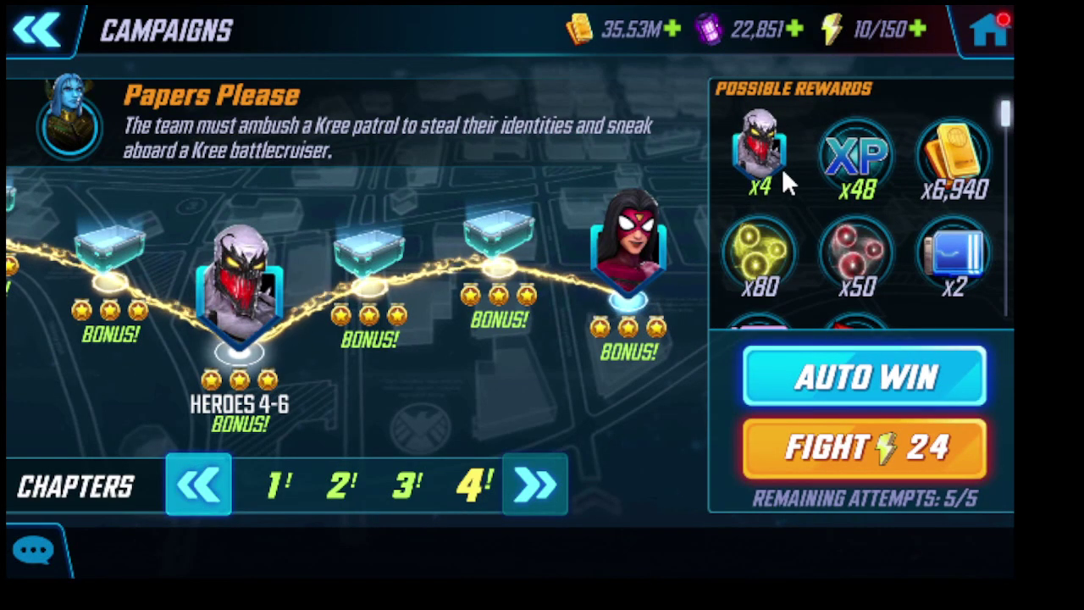
pyautogui.click(771, 176)
pyautogui.click(710, 114)
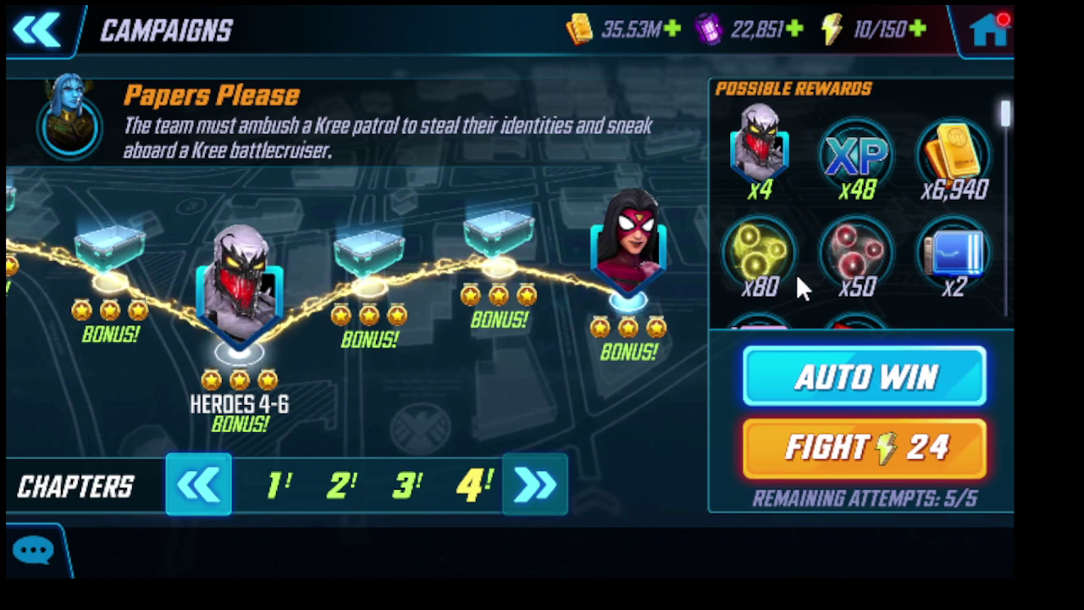
pyautogui.moveTo(803, 246)
pyautogui.mouseDown()
pyautogui.moveTo(816, 181)
pyautogui.moveTo(809, 262)
pyautogui.mouseUp()
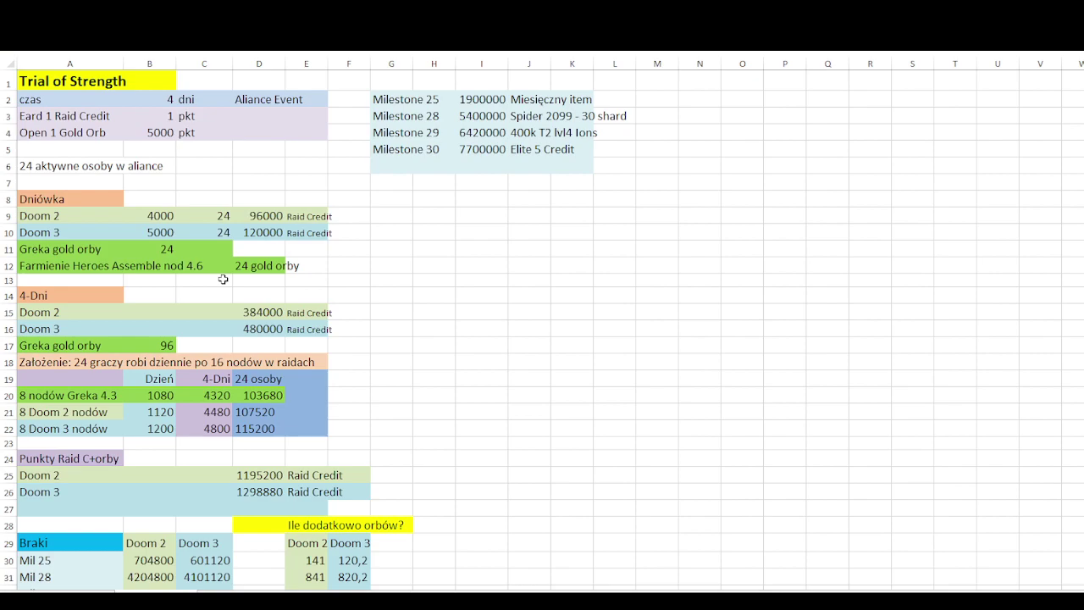
# - Check the daily Greka gold orb count and the Heroes Assemble node 4.6 farming row in the Dniówka section
pyautogui.click(170, 252)
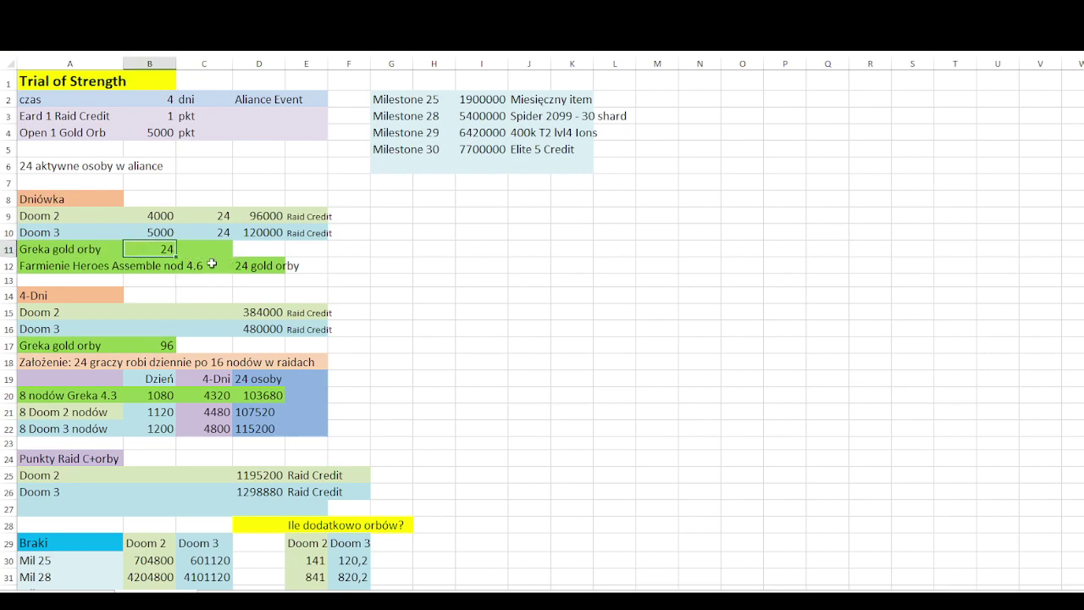
pyautogui.moveTo(76, 264); pyautogui.dragTo(292, 267)
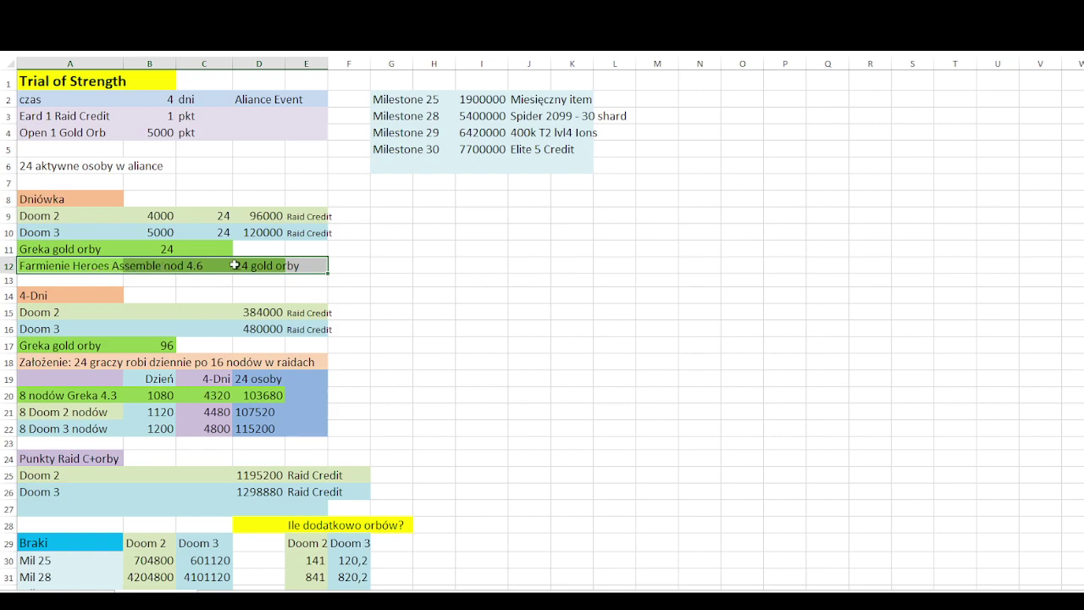
pyautogui.click(145, 287)
# - Review the four-day Doom 2 and Doom 3 Raid Credit totals in the 4-Dni section against the daily figures
pyautogui.scroll(-1, 189, 266)
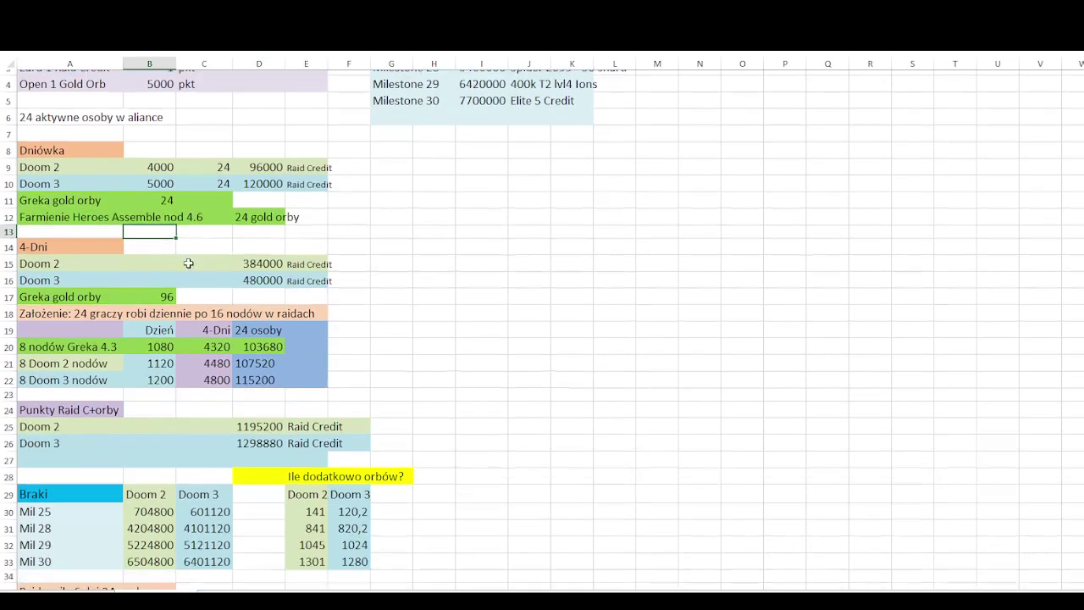
pyautogui.click(69, 244)
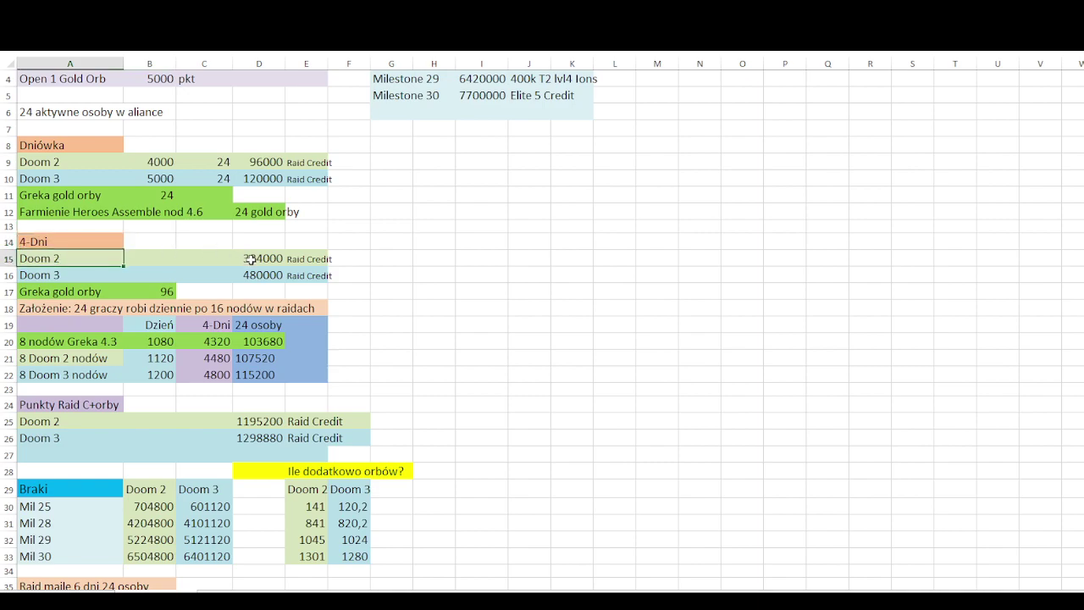
pyautogui.click(267, 260)
pyautogui.click(275, 163)
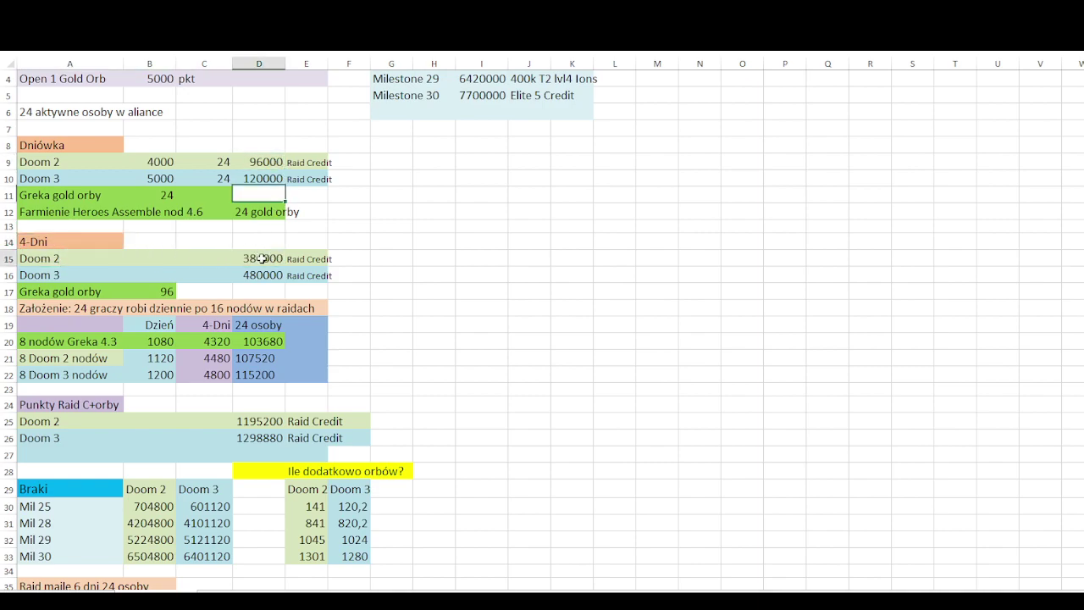
pyautogui.click(246, 257)
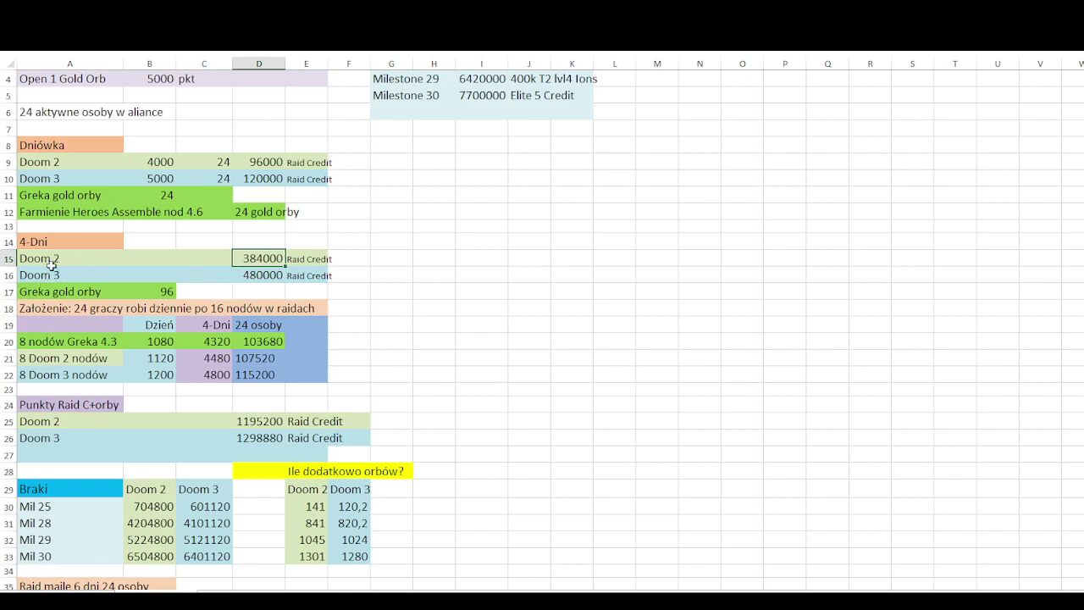
pyautogui.moveTo(66, 264); pyautogui.dragTo(123, 254)
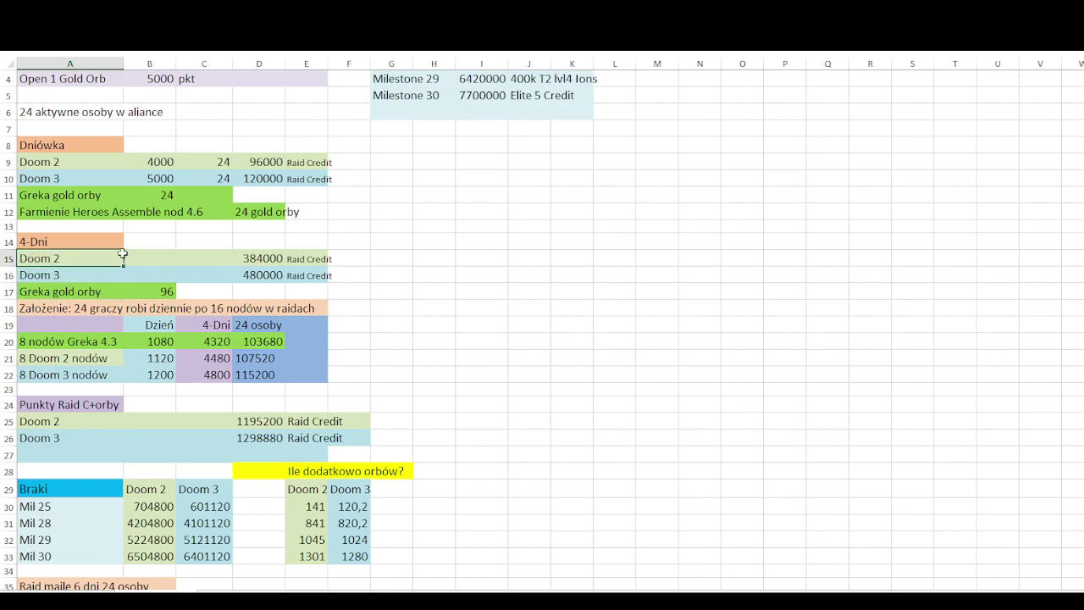
pyautogui.click(271, 273)
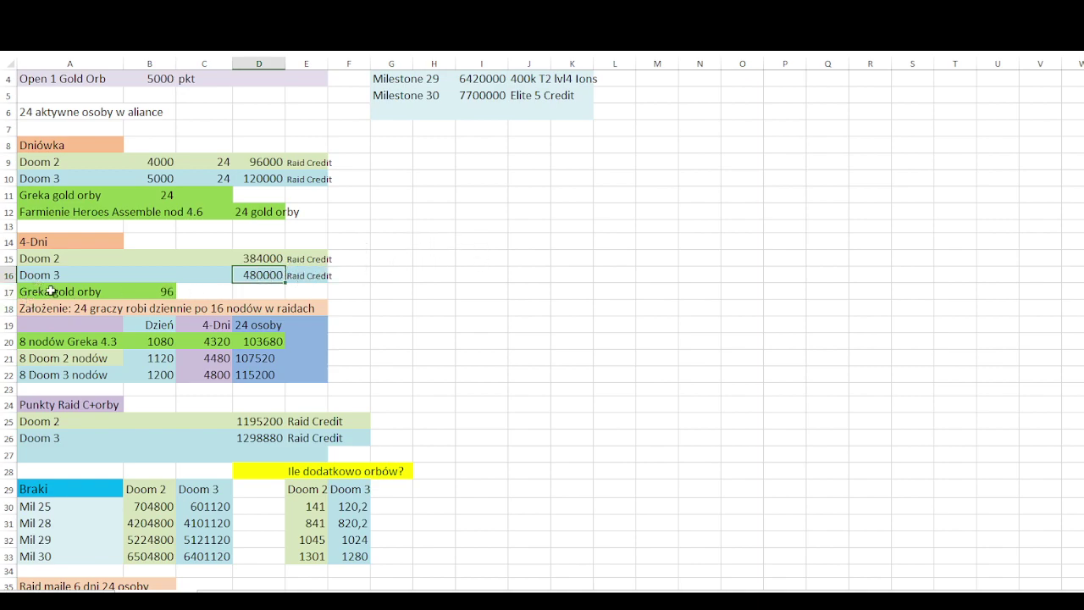
# - Check the four-day Greka gold orb count and compare it with the Heroes Assemble node 4.6 farming row
pyautogui.click(166, 291)
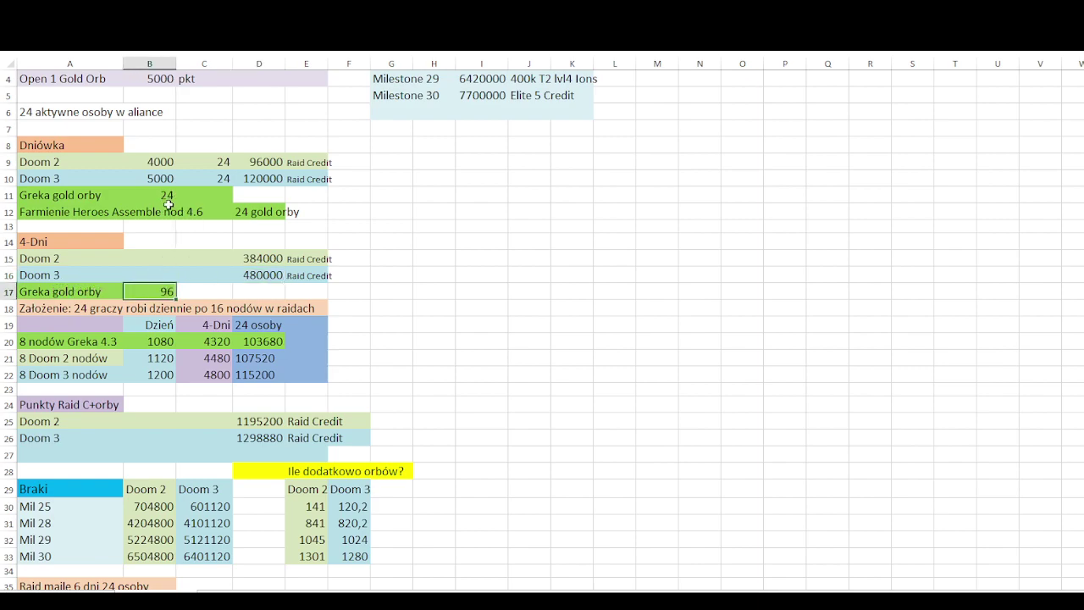
pyautogui.moveTo(58, 219); pyautogui.dragTo(294, 214)
pyautogui.click(344, 241)
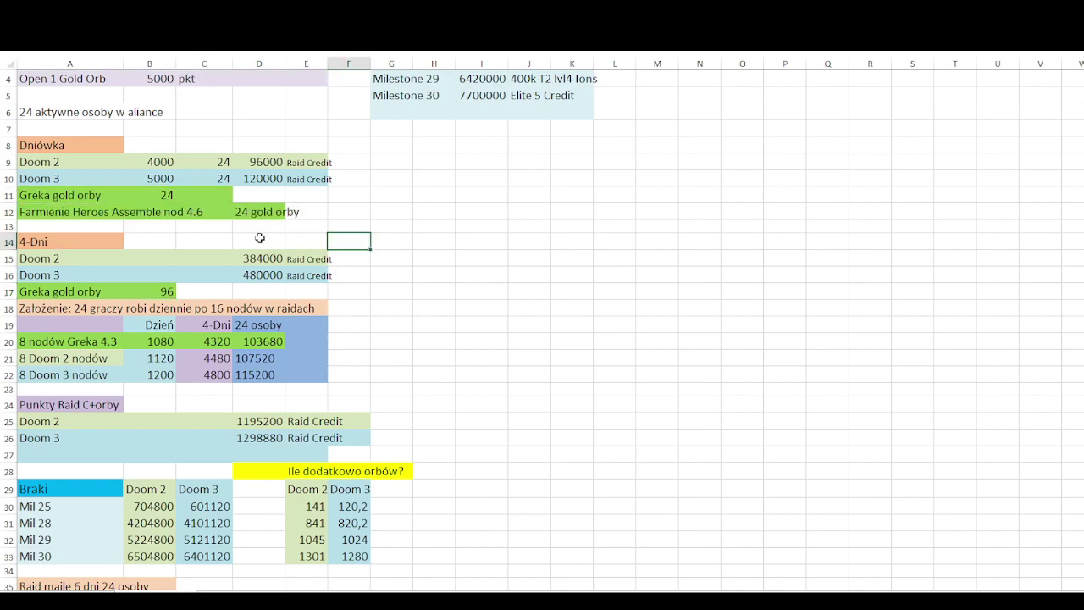
# - Review the 16-nodes-per-day raid assumption and the Greka 4.3 row's daily, four-day and 24-player values
pyautogui.scroll(-2, 319, 225)
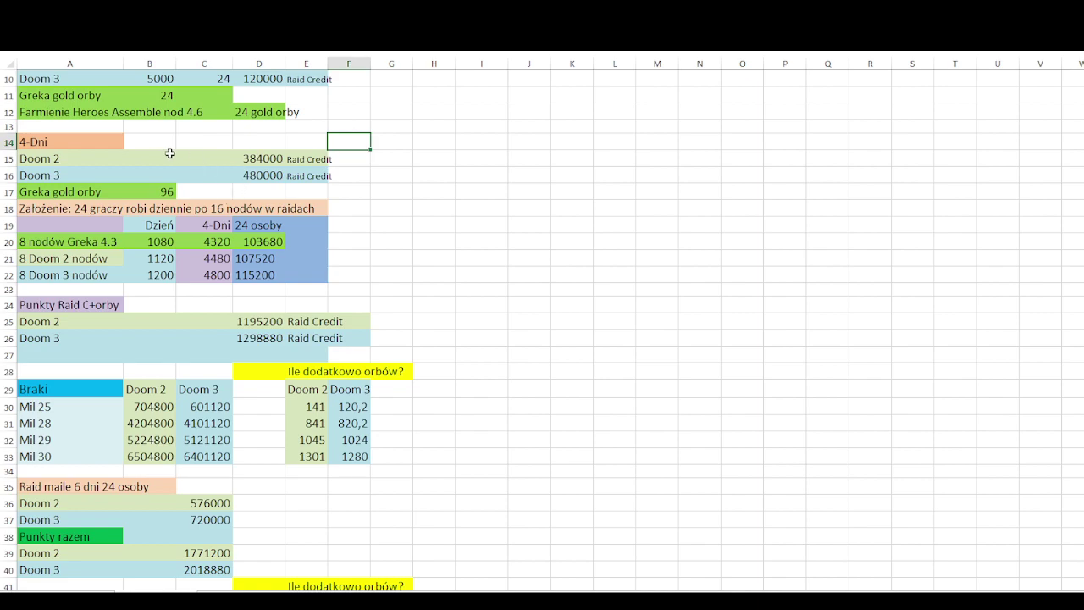
pyautogui.scroll(-1, 179, 166)
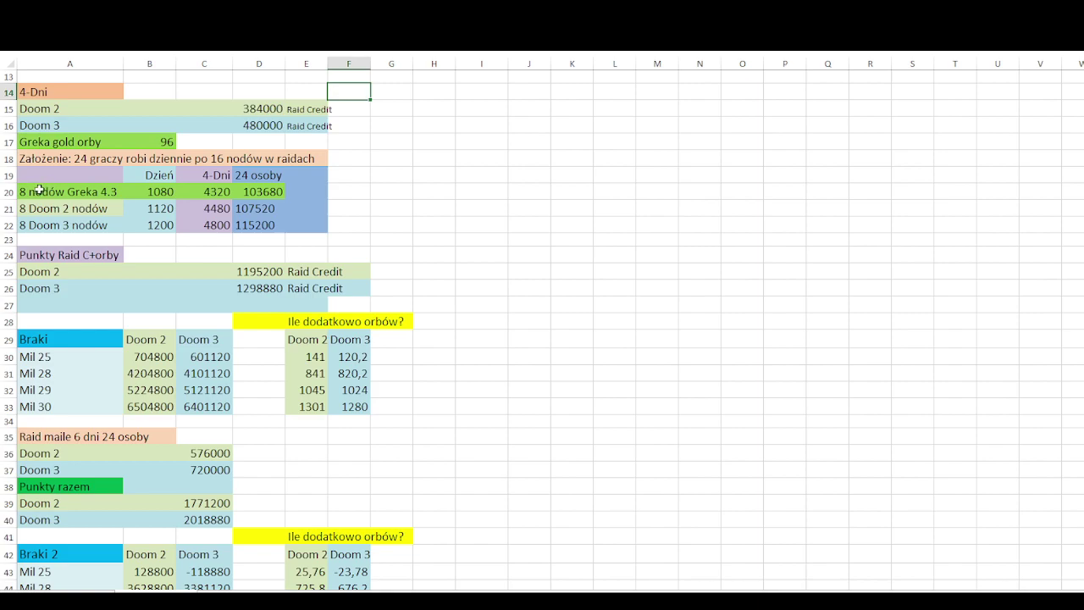
pyautogui.click(139, 192)
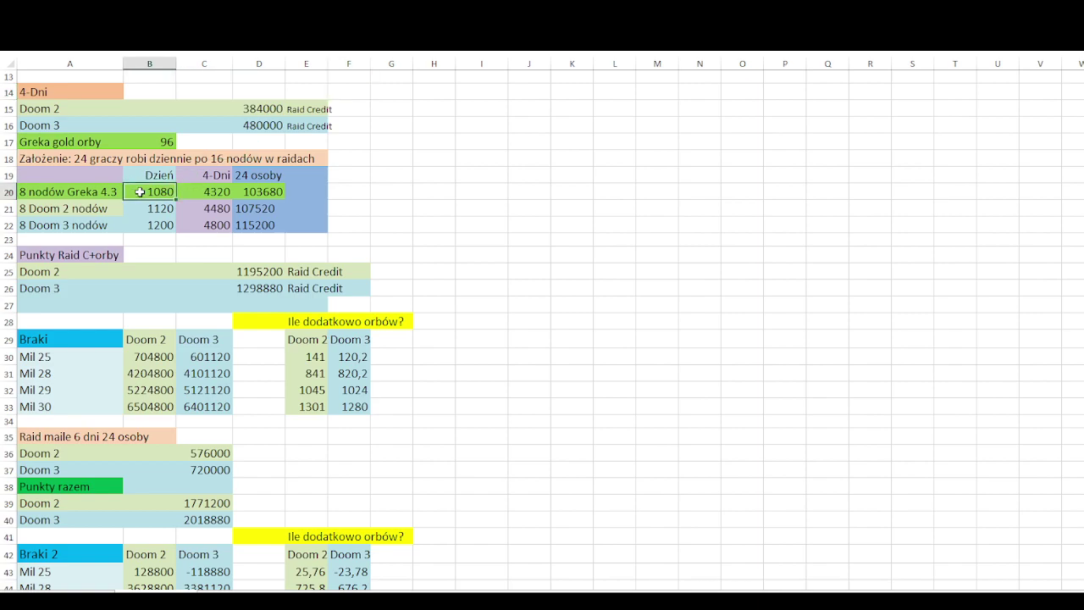
pyautogui.click(217, 193)
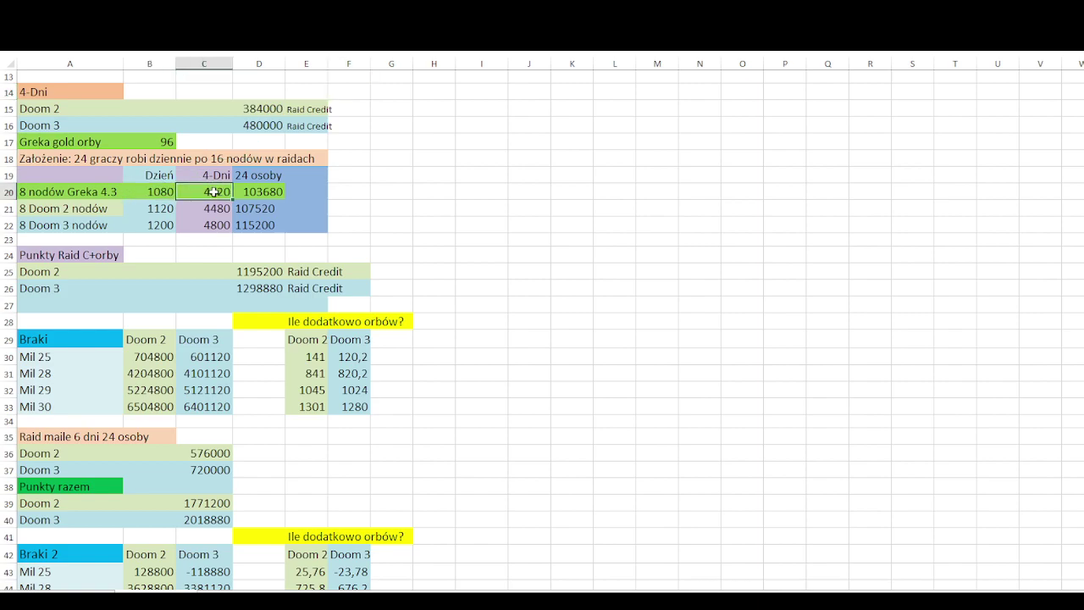
pyautogui.click(272, 193)
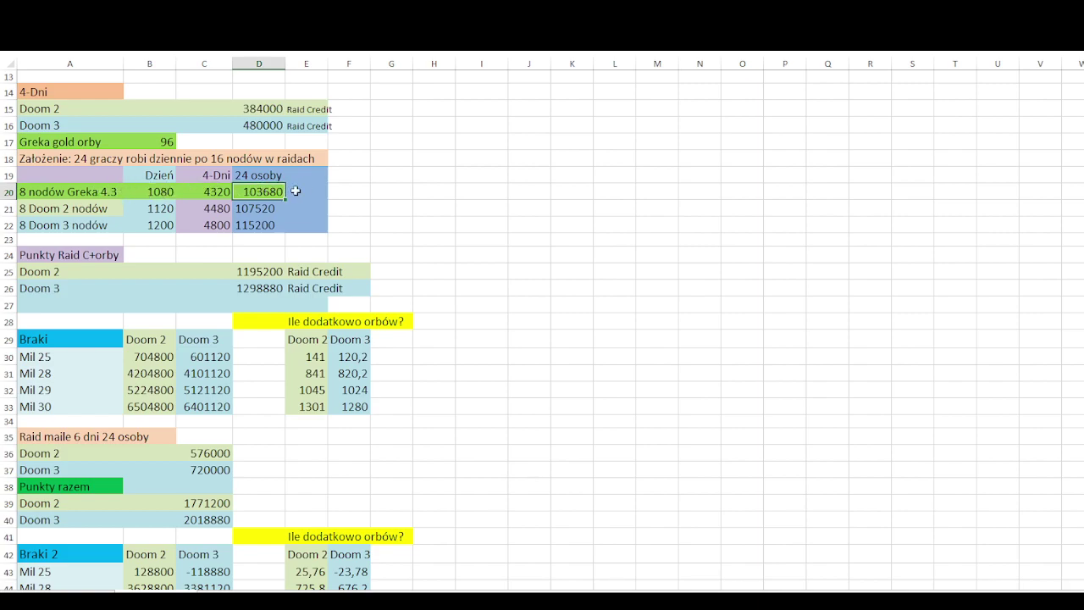
# - Examine the daily, four-day and 24-player values in the 8 Doom 2 nodes row
pyautogui.click(88, 208)
pyautogui.click(153, 208)
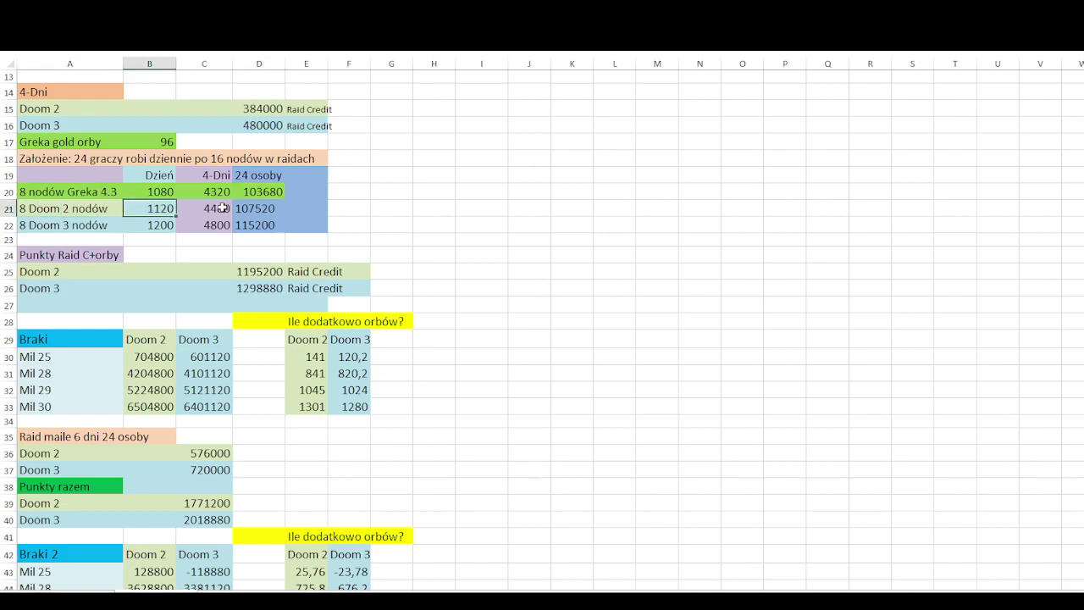
pyautogui.click(222, 208)
pyautogui.click(265, 209)
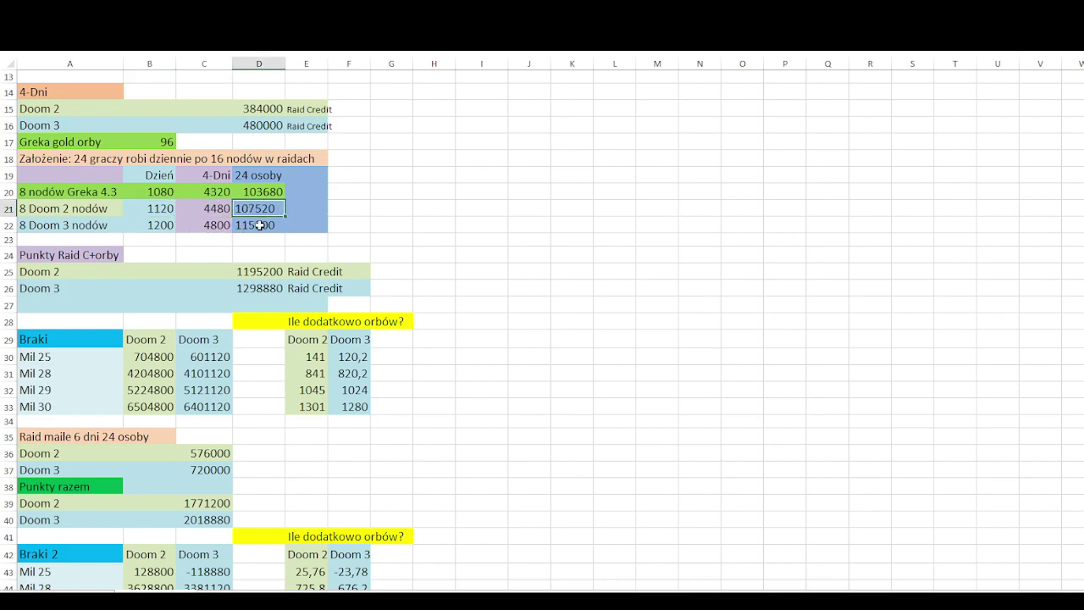
# - Compare the 24-player totals for the Greka 4.3, Doom 2 and Doom 3 node rows
pyautogui.click(259, 226)
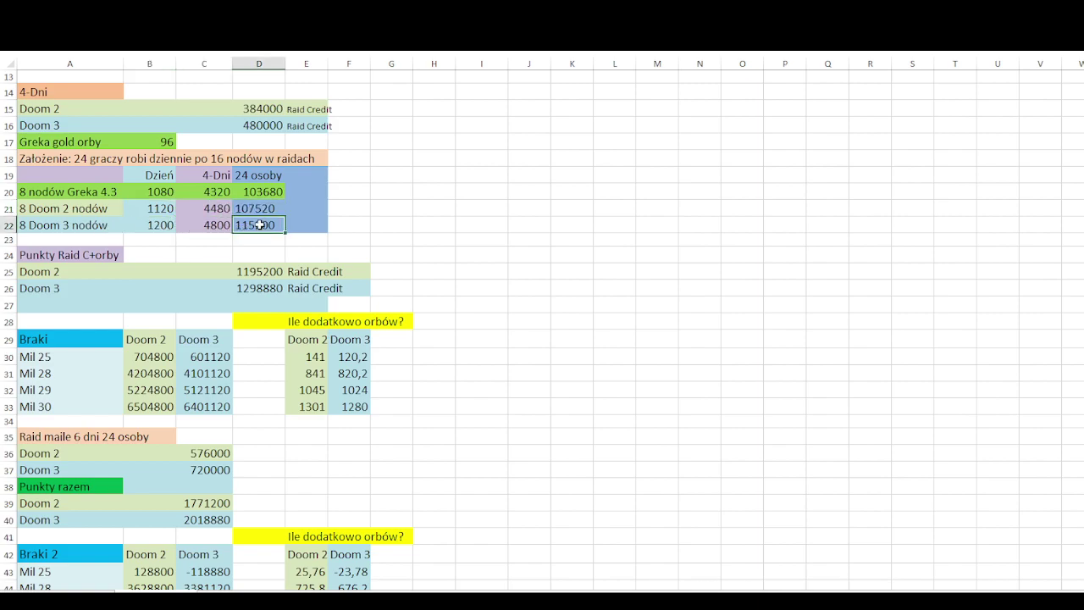
pyautogui.click(256, 189)
pyautogui.click(254, 208)
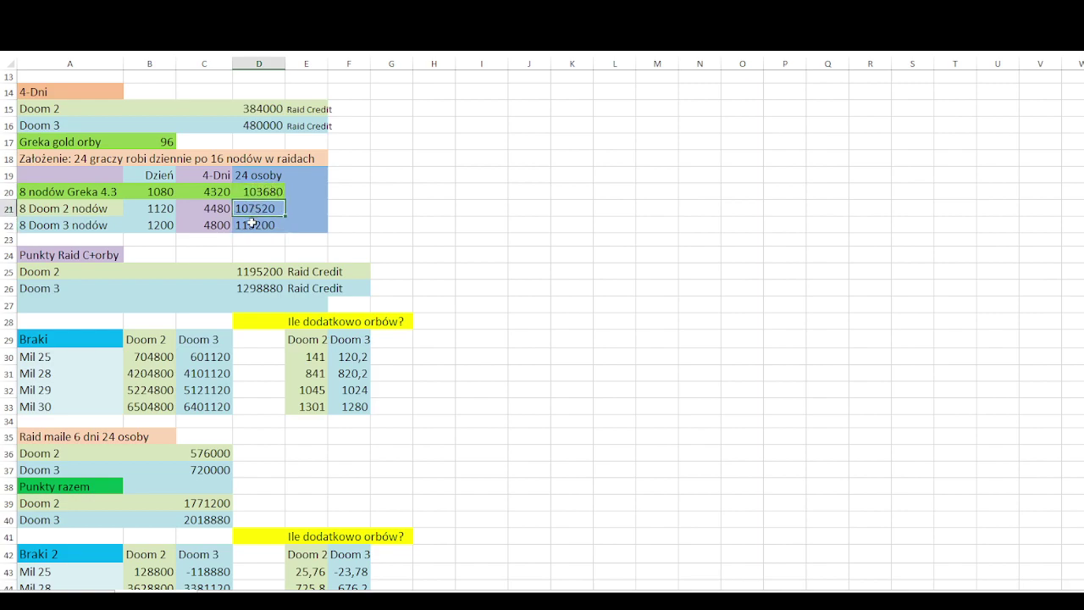
pyautogui.click(251, 224)
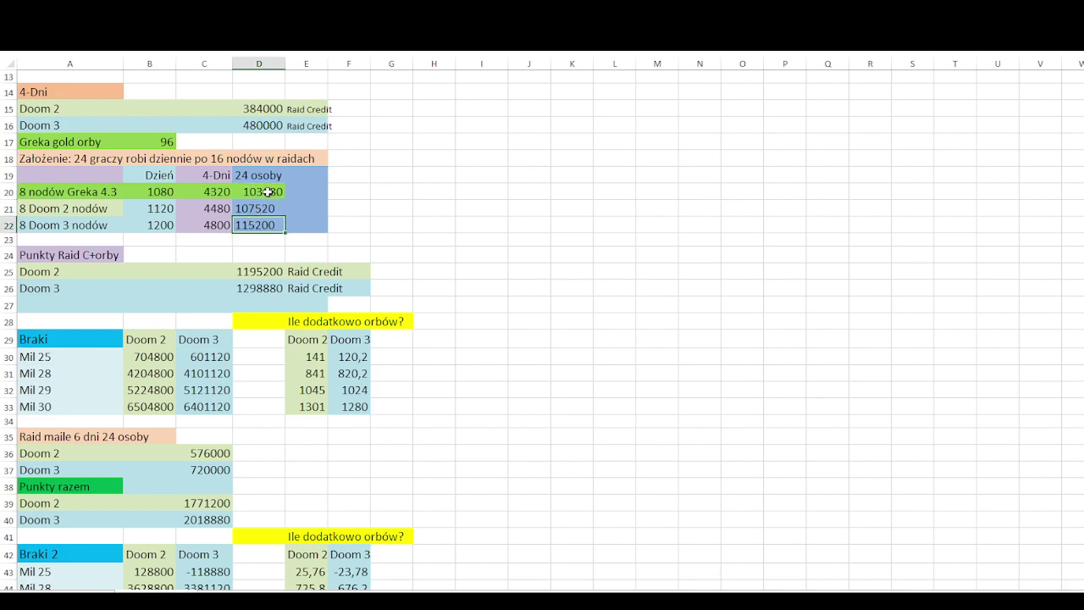
pyautogui.click(267, 192)
pyautogui.click(258, 208)
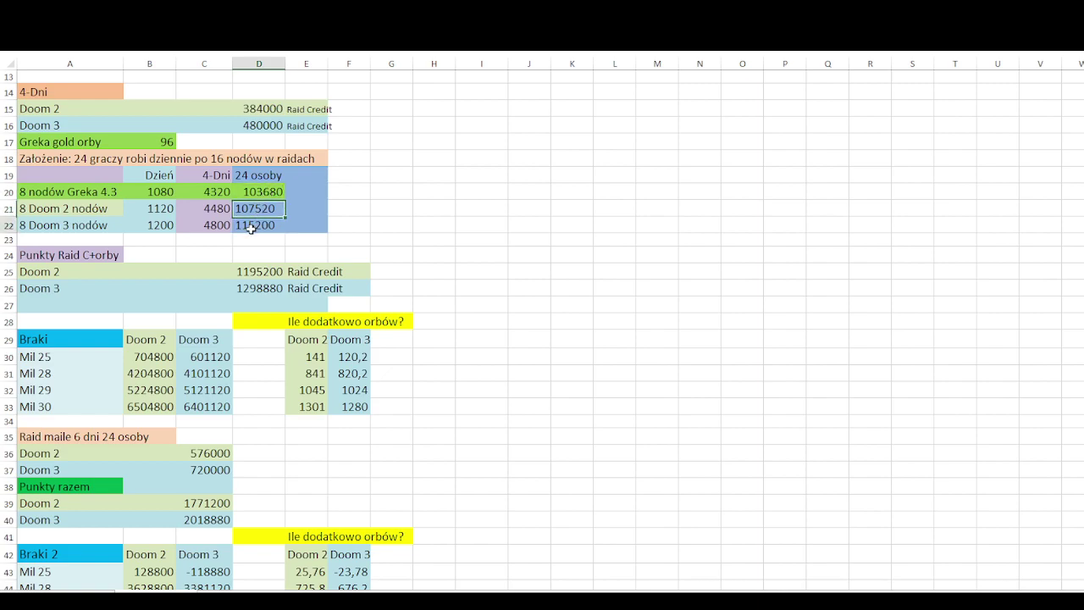
pyautogui.click(252, 225)
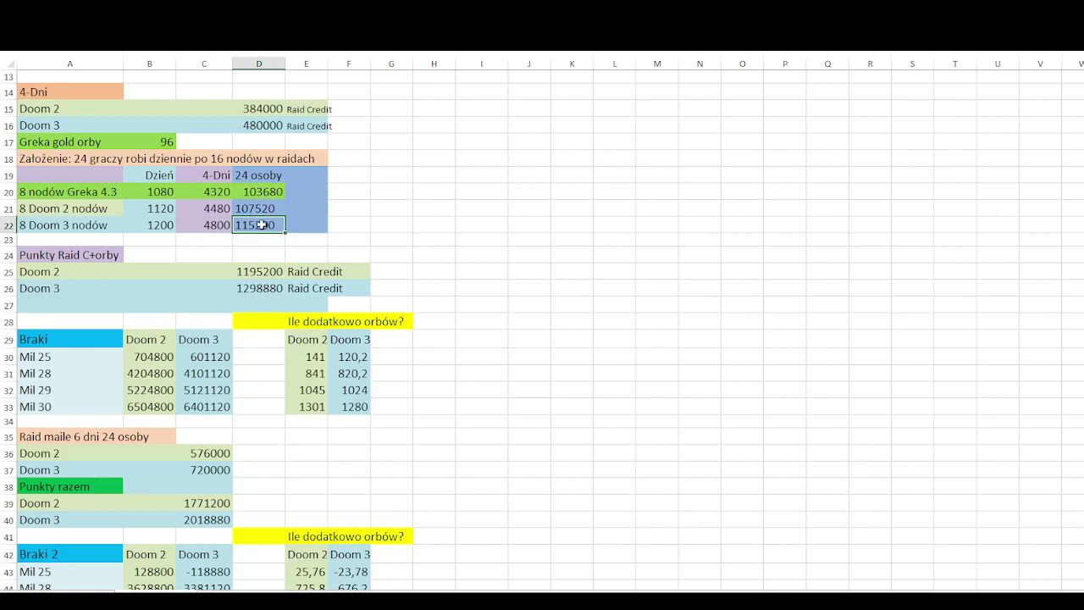
pyautogui.click(309, 193)
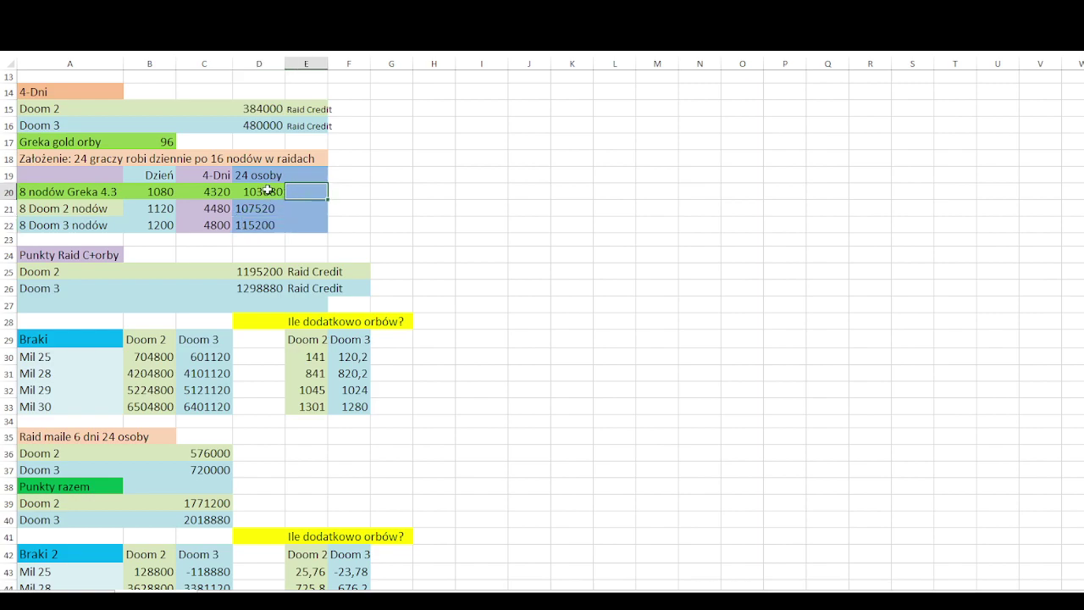
# - Review the Doom 2 total under Punkty Raid C+orby together with the node, gold orb and four-day credit figures behind it
pyautogui.click(135, 254)
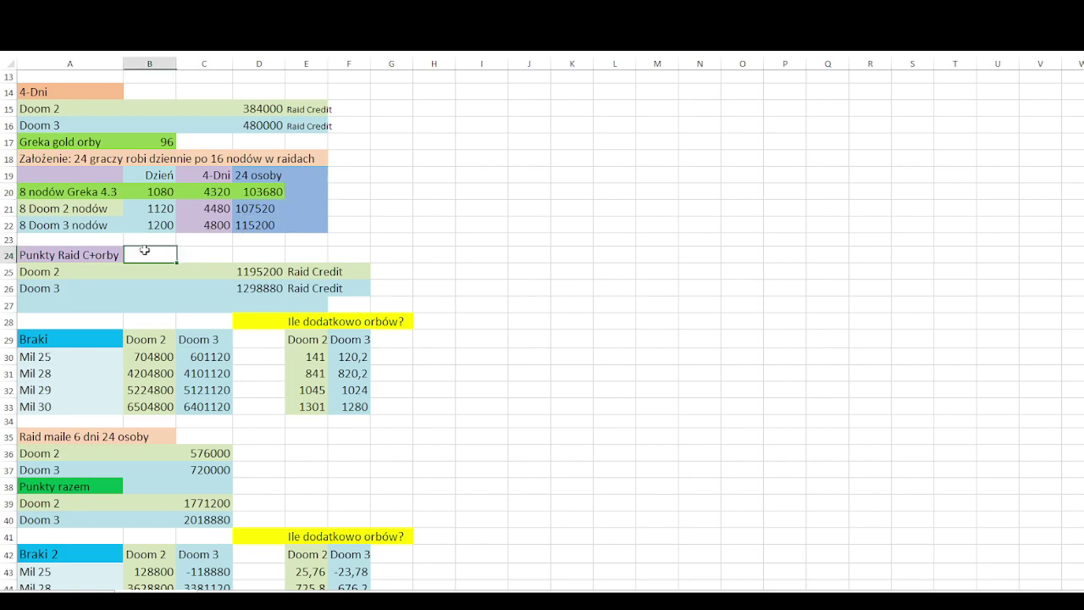
pyautogui.click(56, 272)
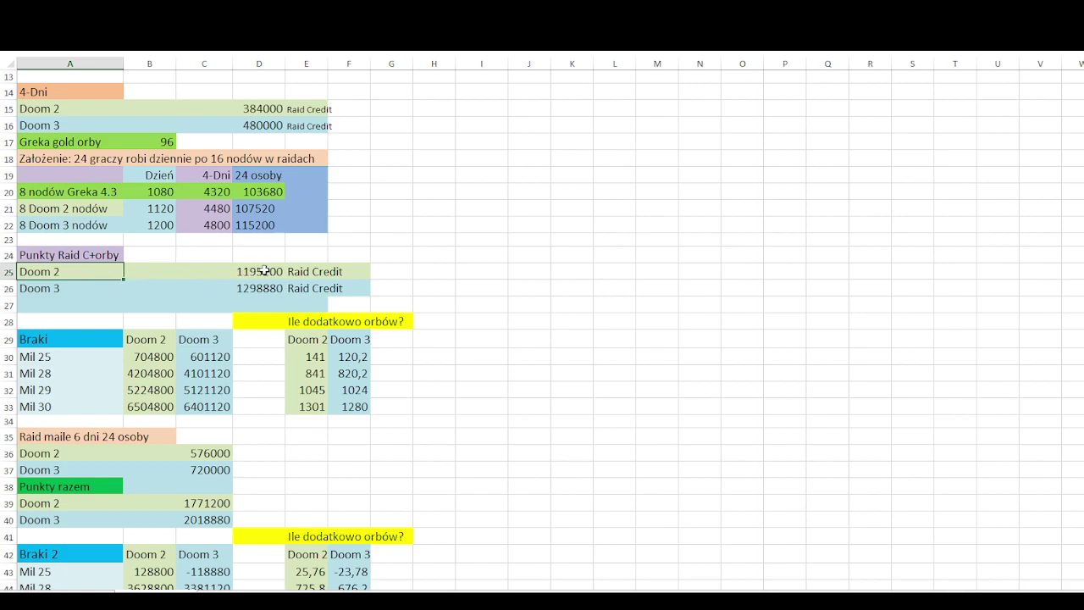
pyautogui.click(256, 271)
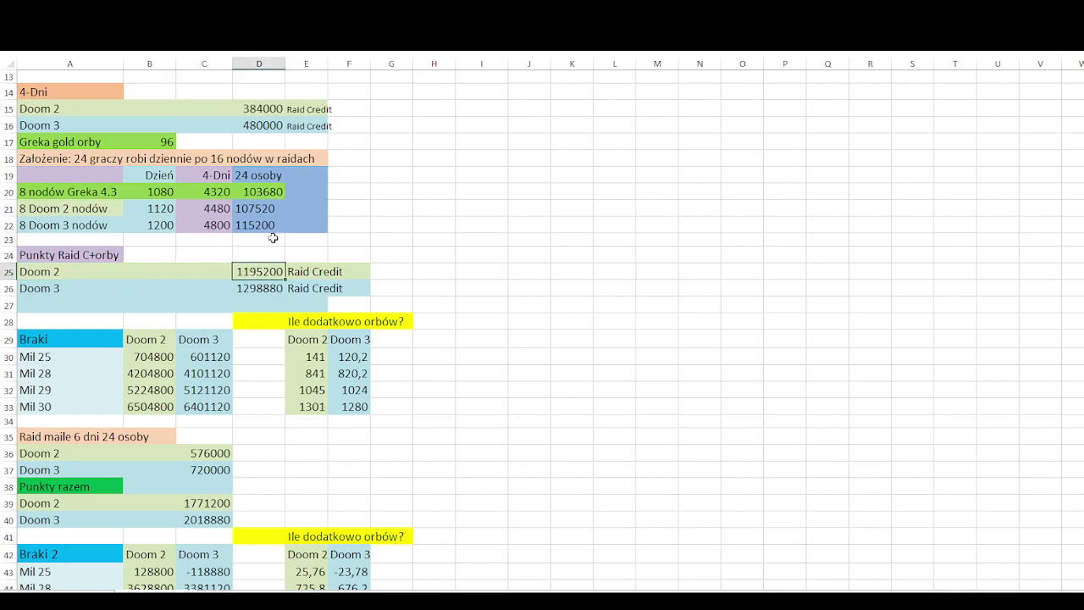
pyautogui.click(255, 207)
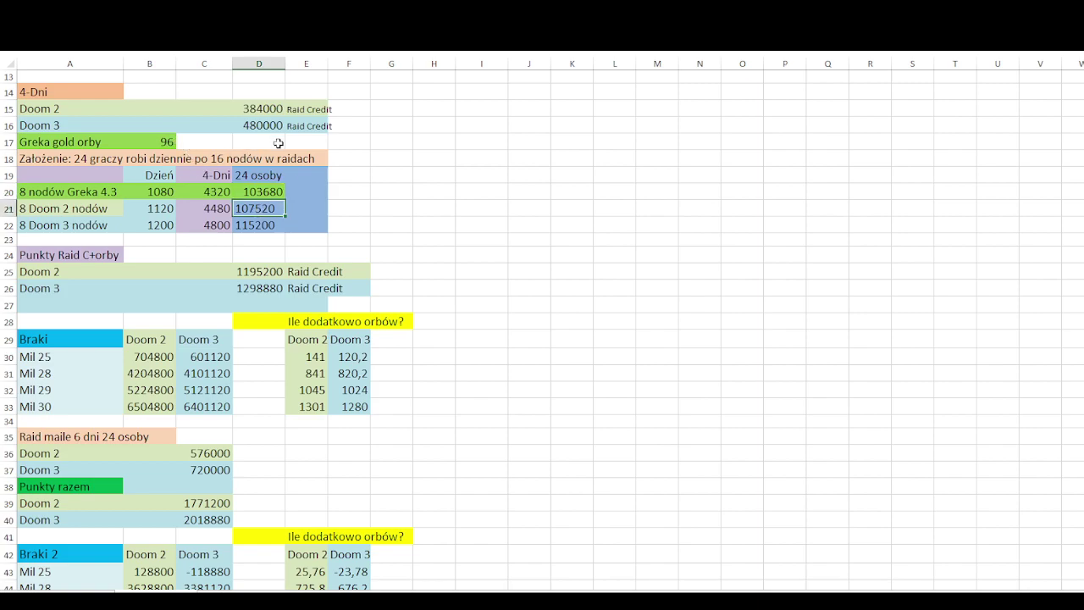
pyautogui.scroll(1, 255, 140)
pyautogui.scroll(1, 260, 133)
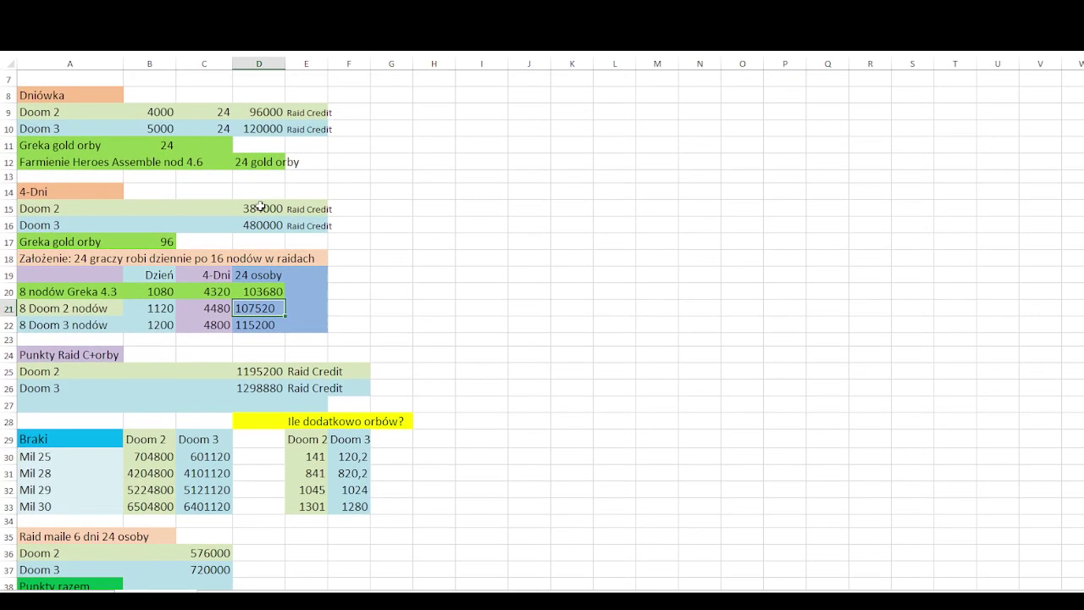
pyautogui.click(258, 165)
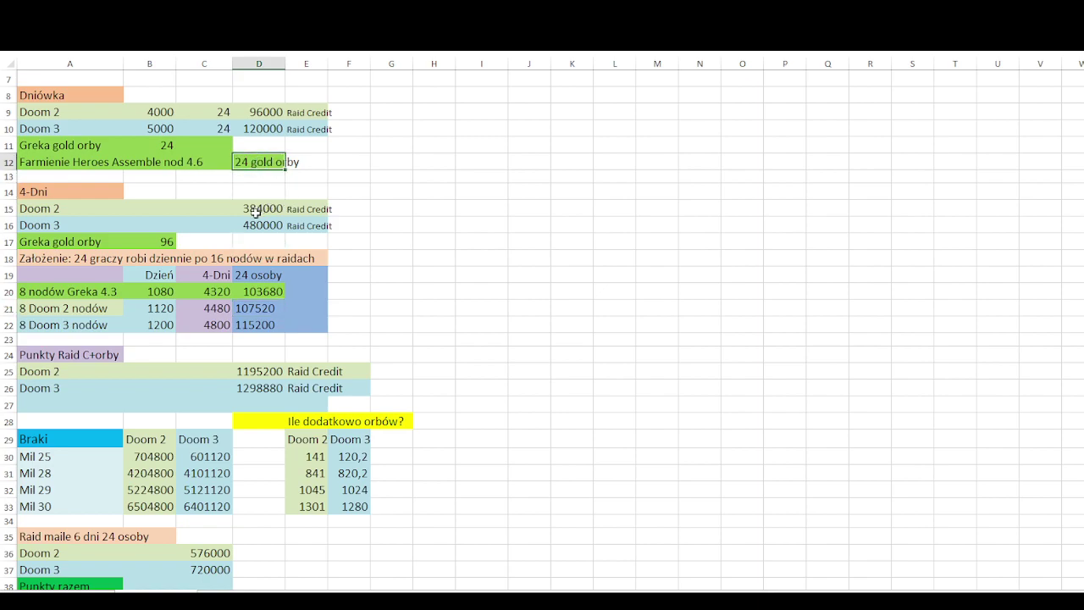
pyautogui.click(264, 206)
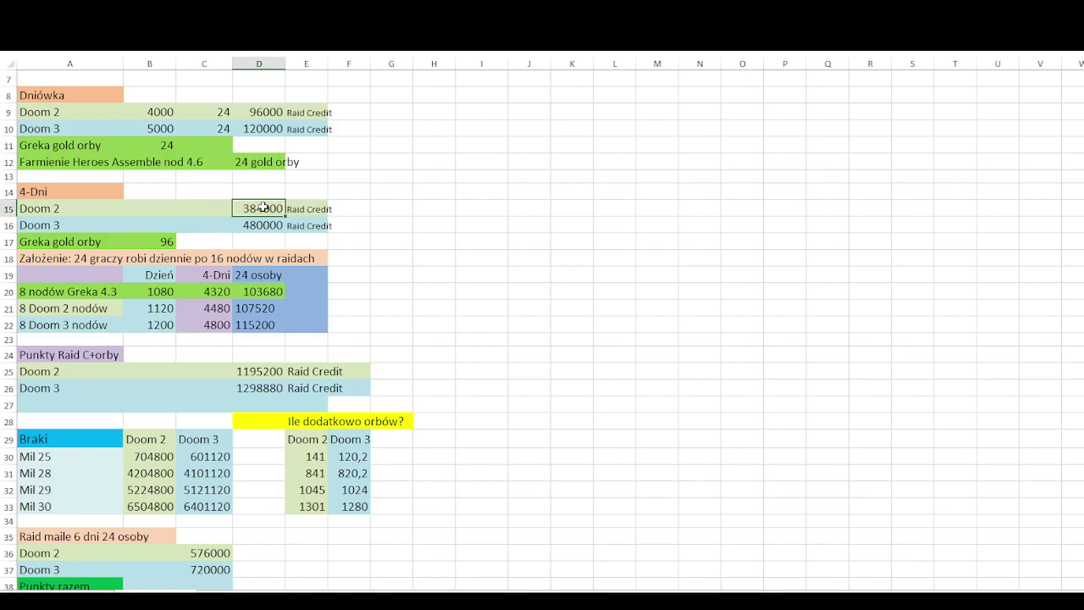
pyautogui.click(272, 365)
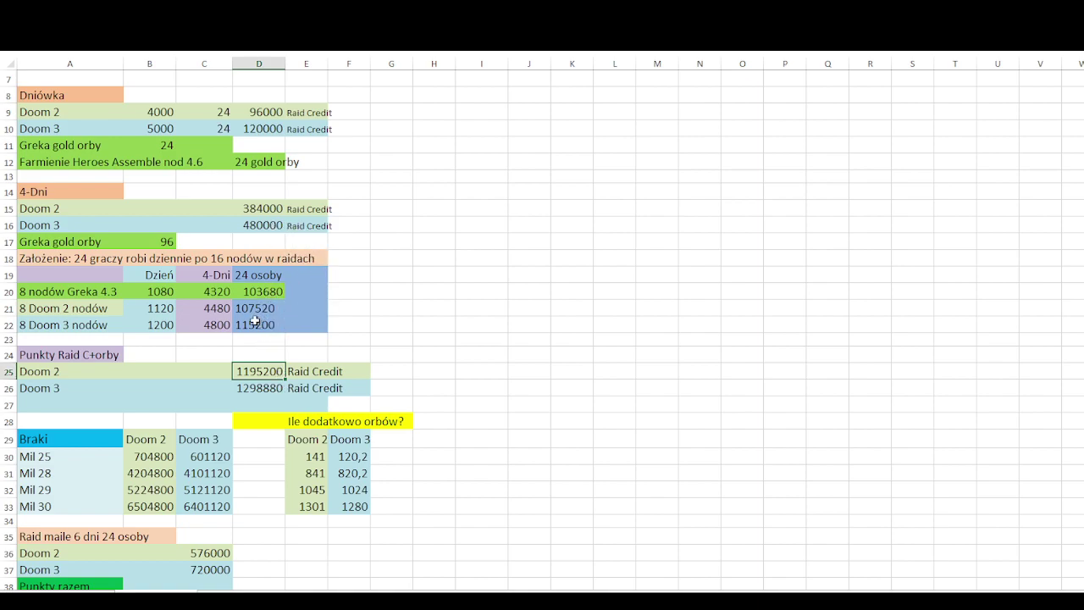
# - Compare the four-day Doom 3 credits with the Doom 3 total under Punkty Raid C+orby and glance over the Braki table
pyautogui.click(279, 225)
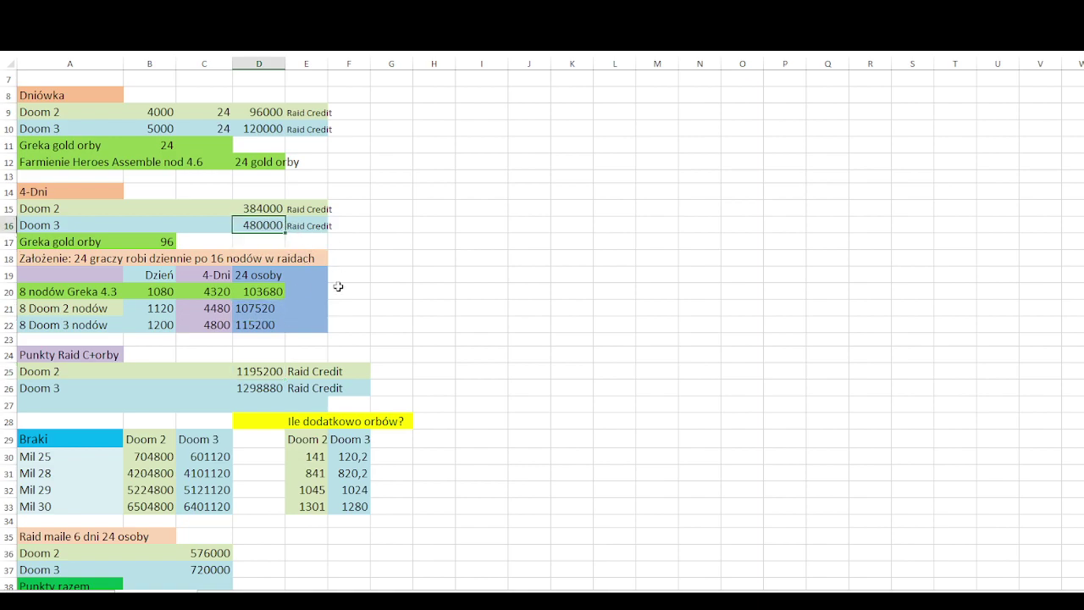
pyautogui.click(266, 387)
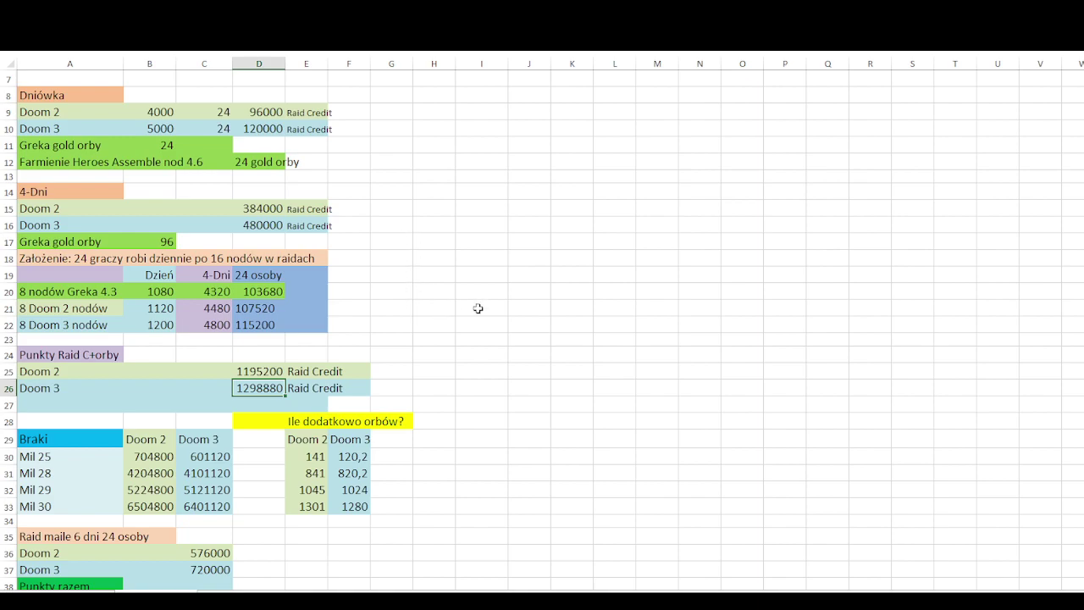
pyautogui.scroll(-1, 408, 292)
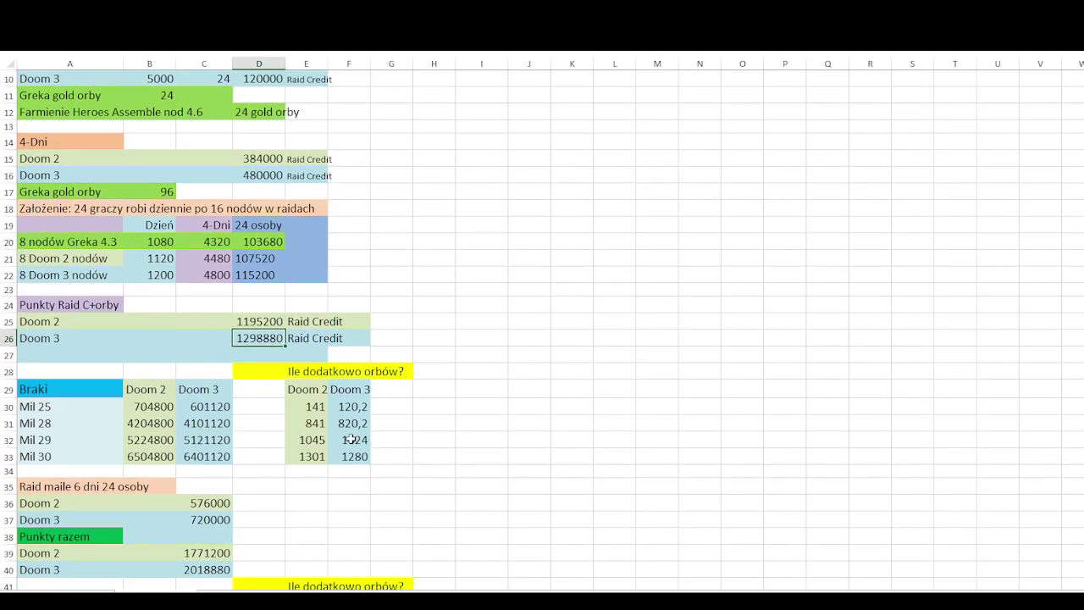
pyautogui.scroll(-1, 194, 347)
pyautogui.scroll(4, 411, 330)
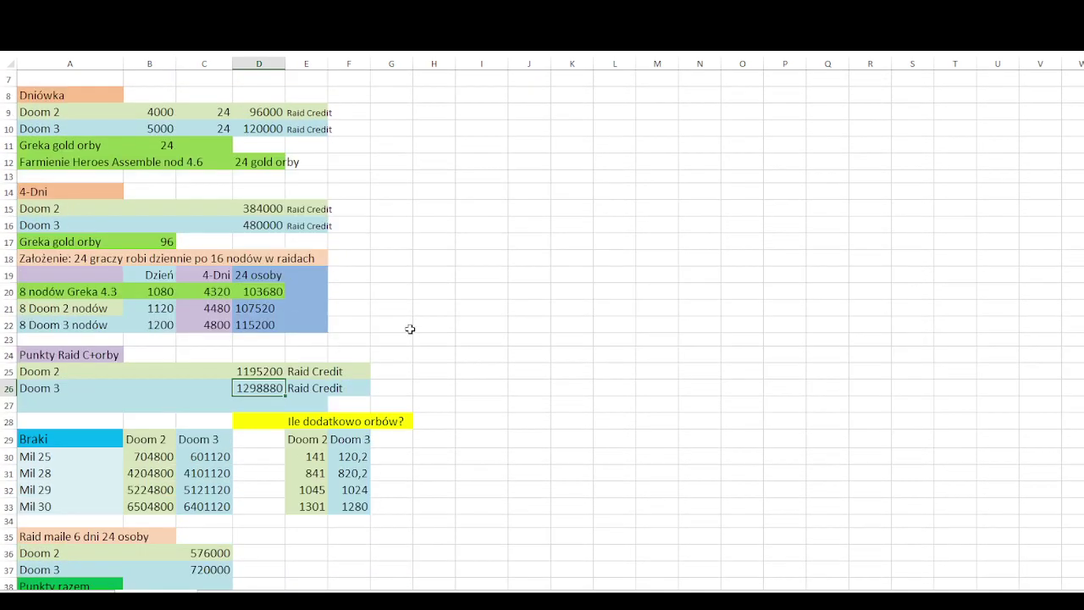
# - Compare the Milestone 25 point threshold with the Doom 2 and Doom 3 shortfalls in the Mil 25 row of the Braki table
pyautogui.click(460, 99)
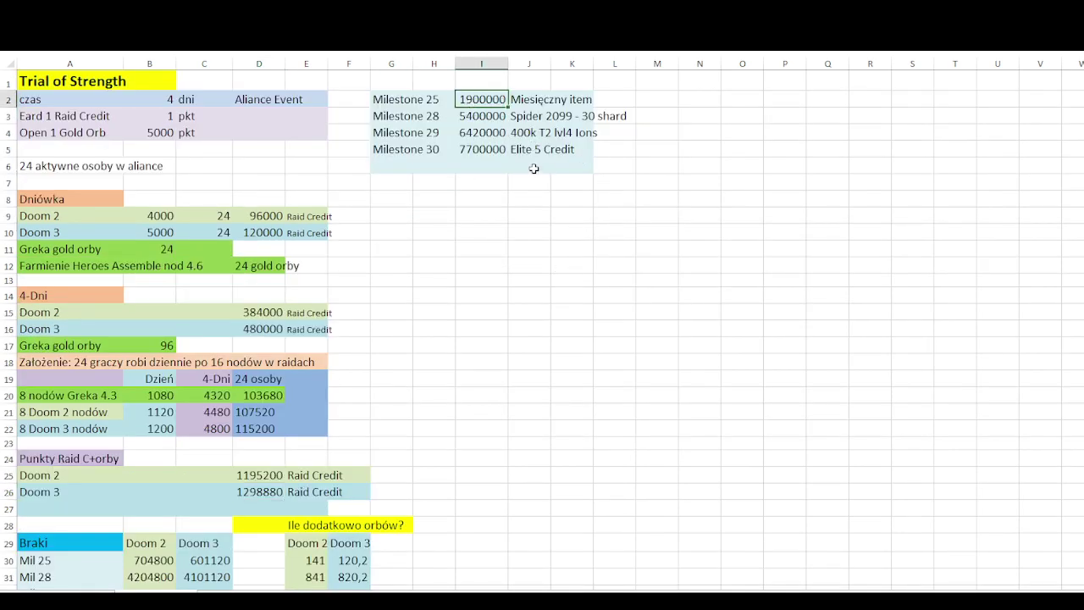
pyautogui.scroll(-1, 415, 136)
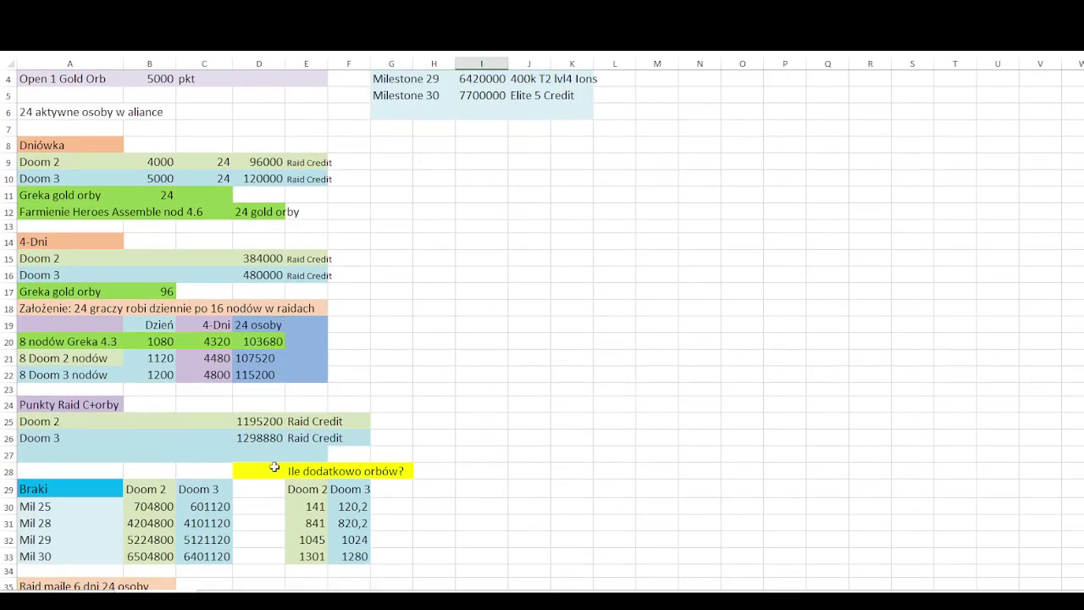
pyautogui.scroll(-1, 275, 467)
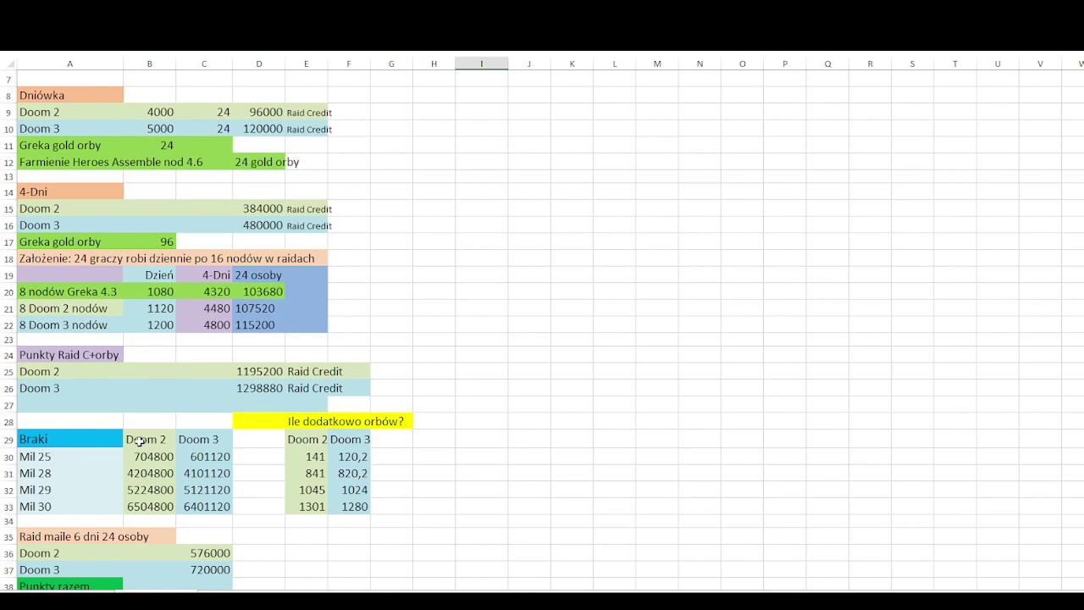
pyautogui.click(46, 456)
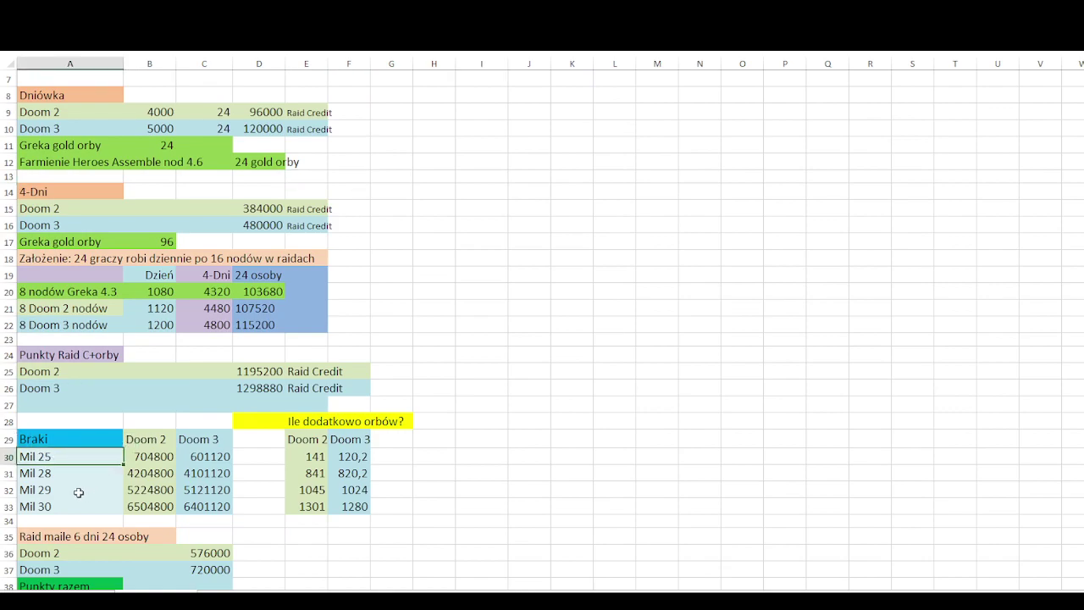
pyautogui.click(155, 458)
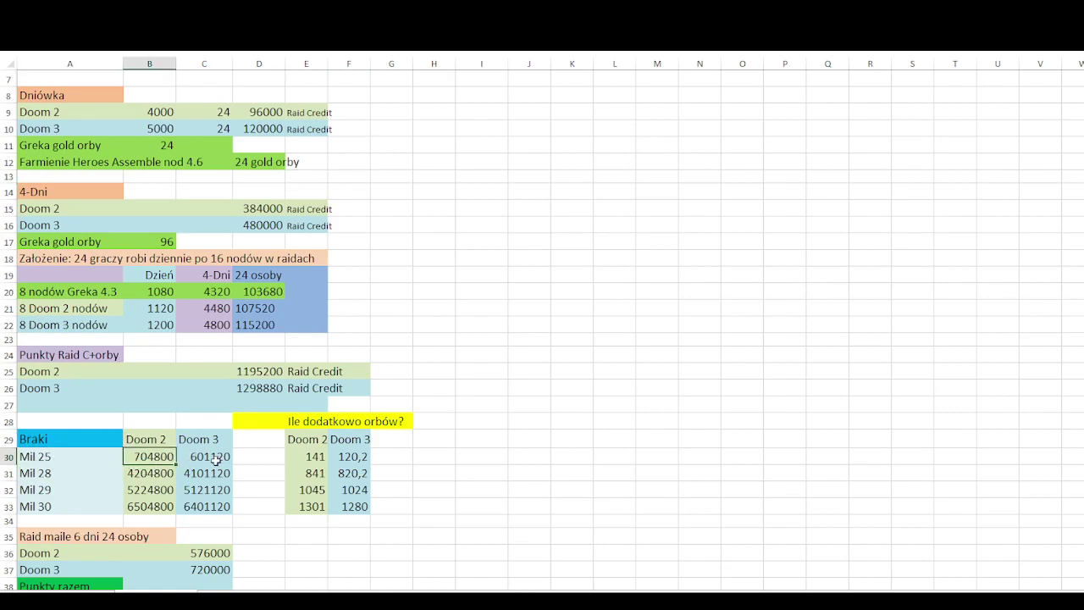
pyautogui.click(215, 458)
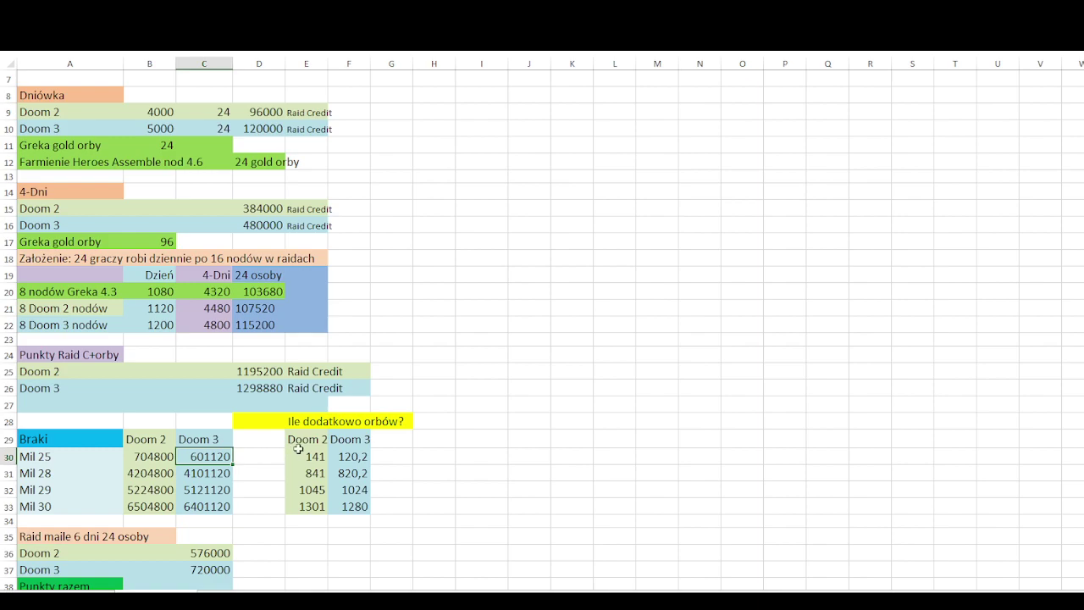
pyautogui.scroll(2, 529, 386)
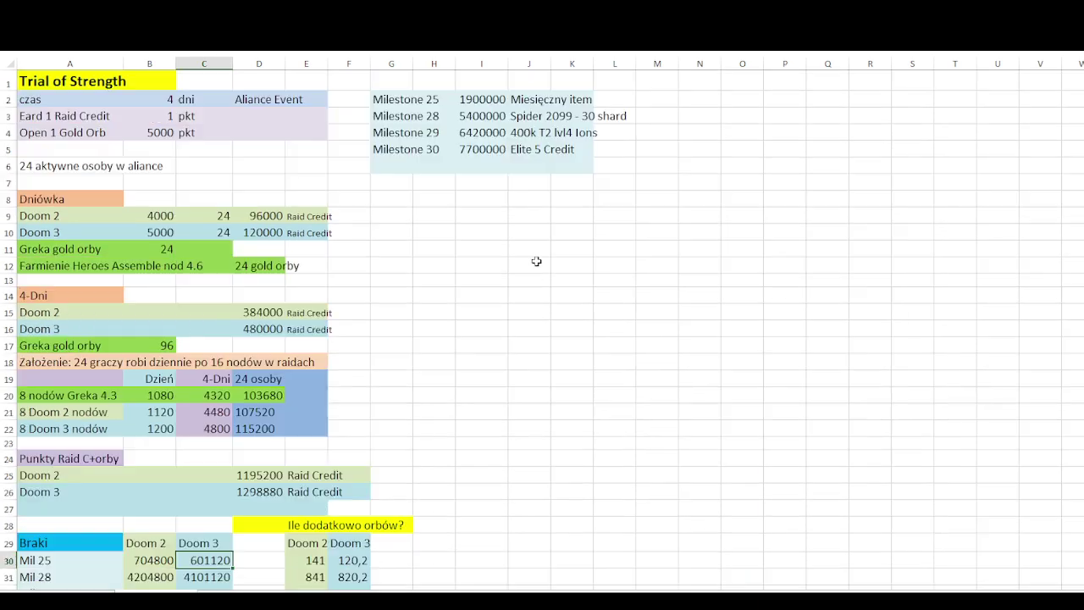
pyautogui.scroll(-2, 474, 254)
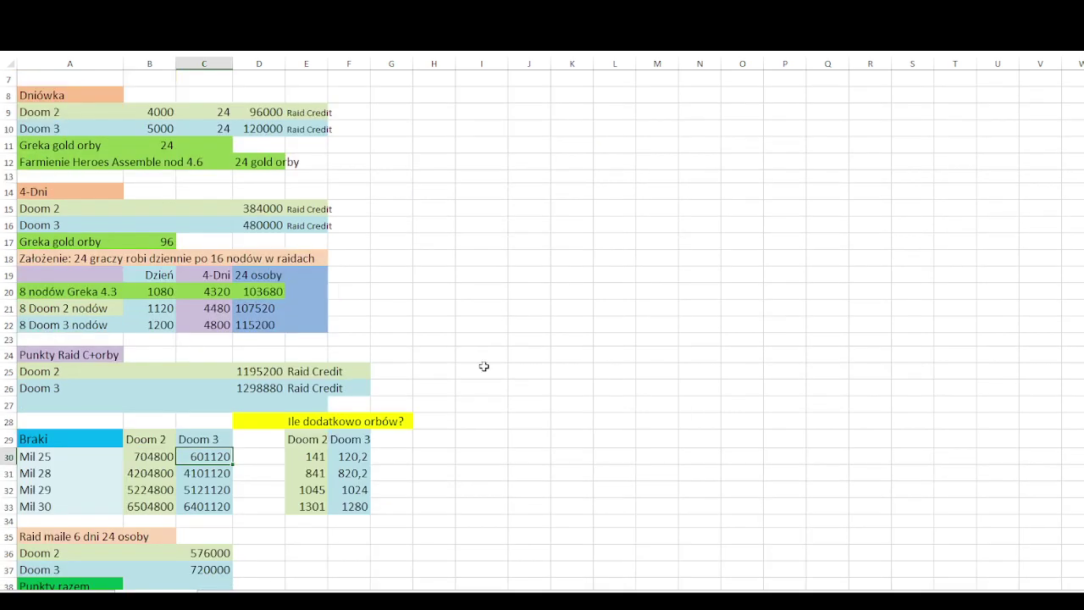
# - Examine the additional orbs needed for Mil 25 with Doom 2 and Doom 3 against the Doom 2 shortfall and the milestone list
pyautogui.click(315, 458)
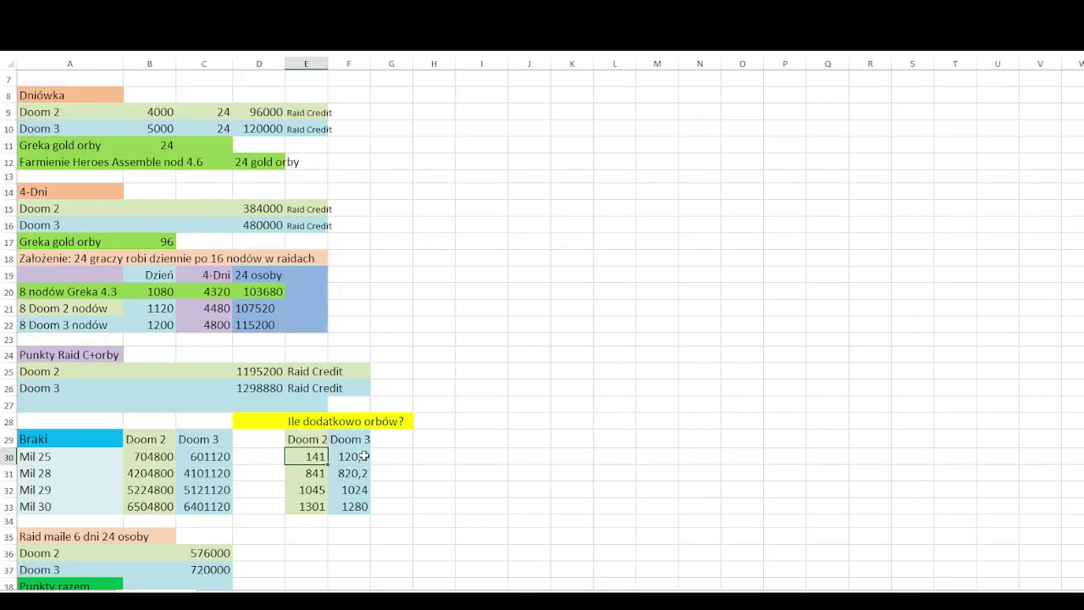
pyautogui.click(159, 461)
pyautogui.click(292, 458)
pyautogui.scroll(2, 409, 352)
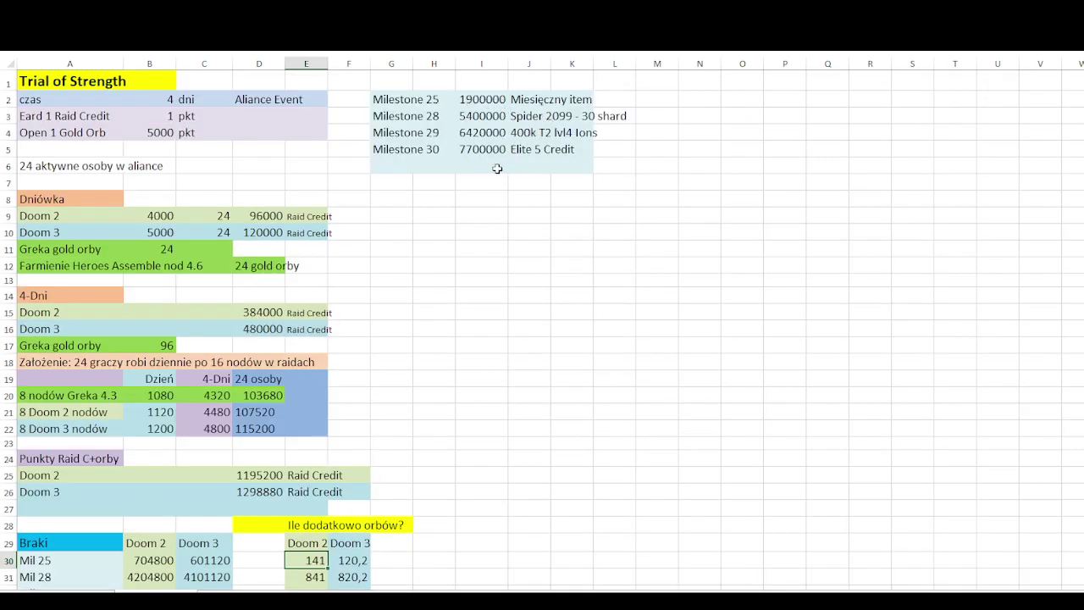
pyautogui.scroll(-1, 481, 331)
pyautogui.scroll(-3, 481, 331)
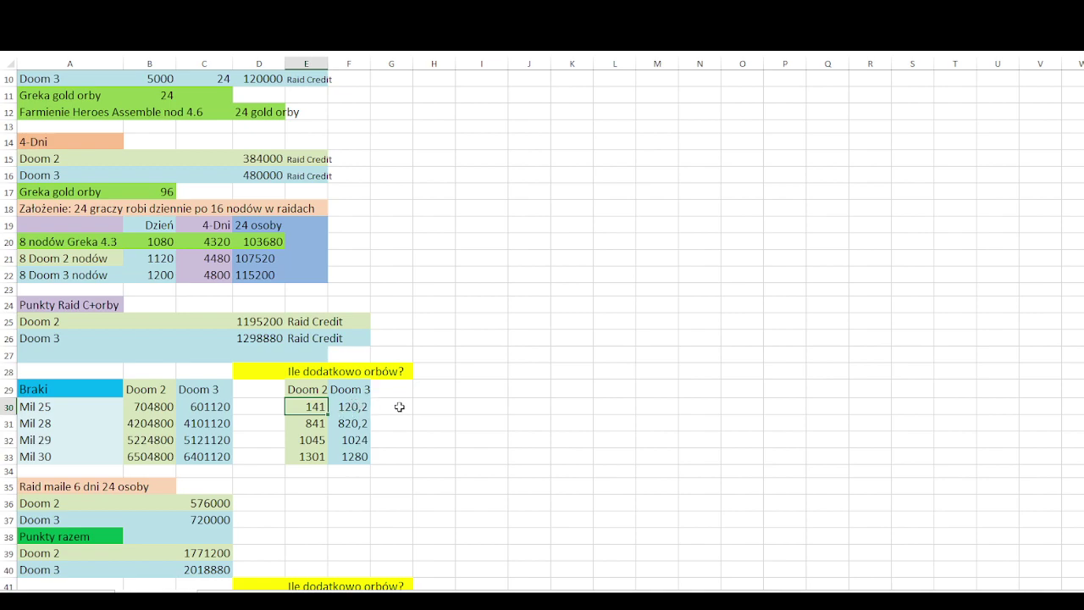
pyautogui.click(350, 410)
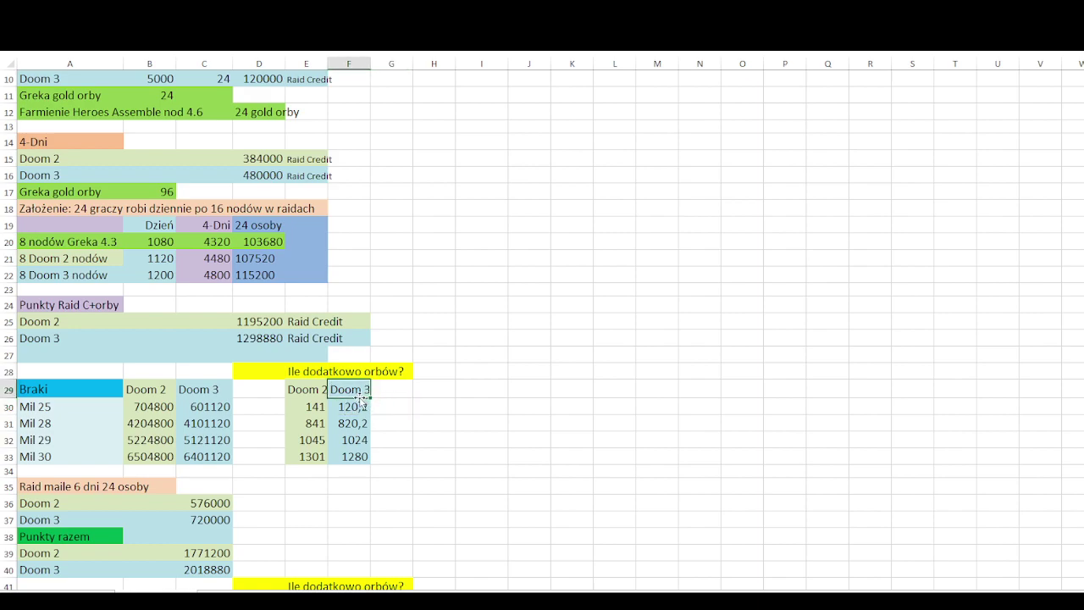
pyautogui.click(310, 404)
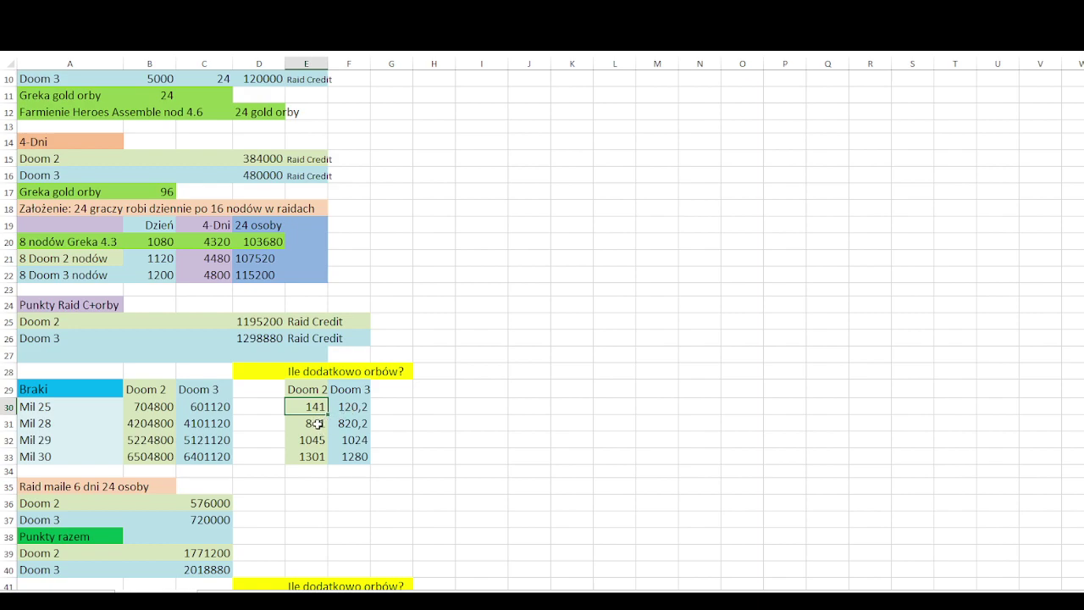
# - Review the additional orb counts for Mil 28 through Mil 30 in the Doom 2 and Doom 3 columns beside the Braki table
pyautogui.moveTo(315, 423); pyautogui.dragTo(308, 455)
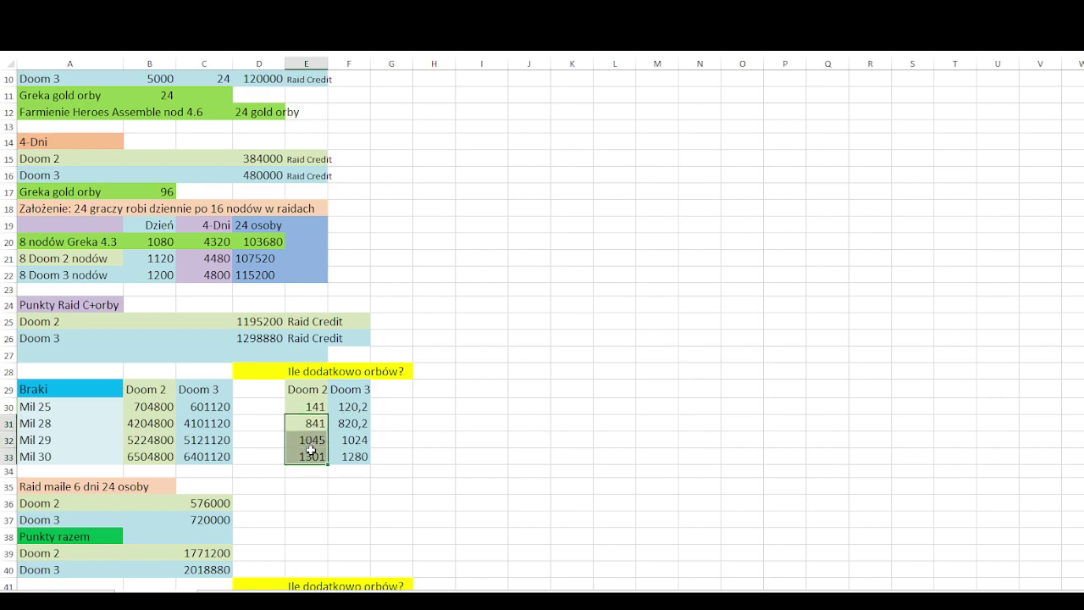
pyautogui.moveTo(351, 424); pyautogui.dragTo(352, 456)
pyautogui.click(385, 423)
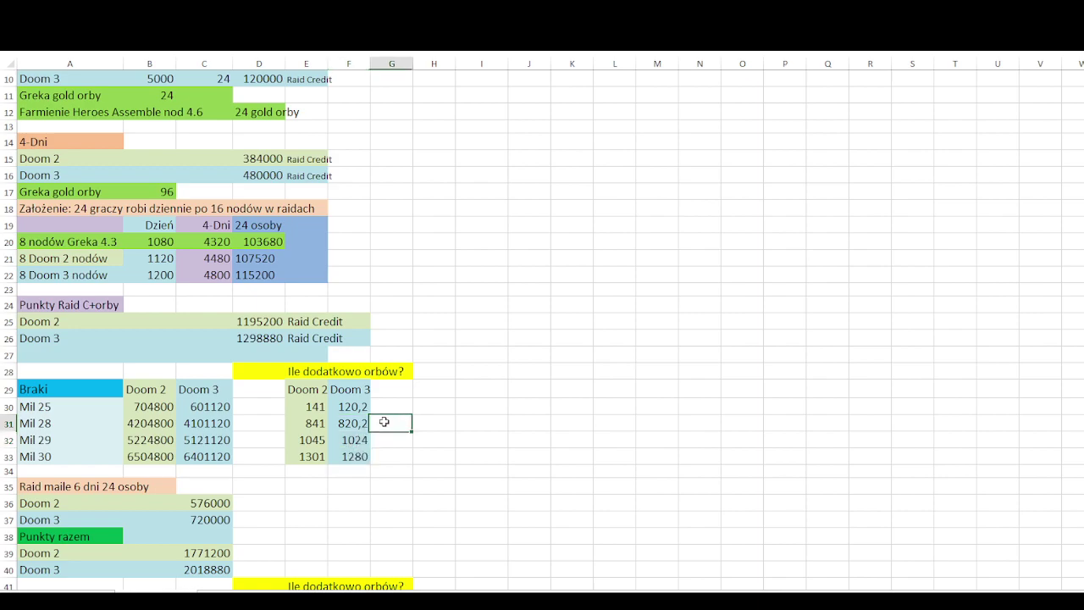
pyautogui.click(305, 457)
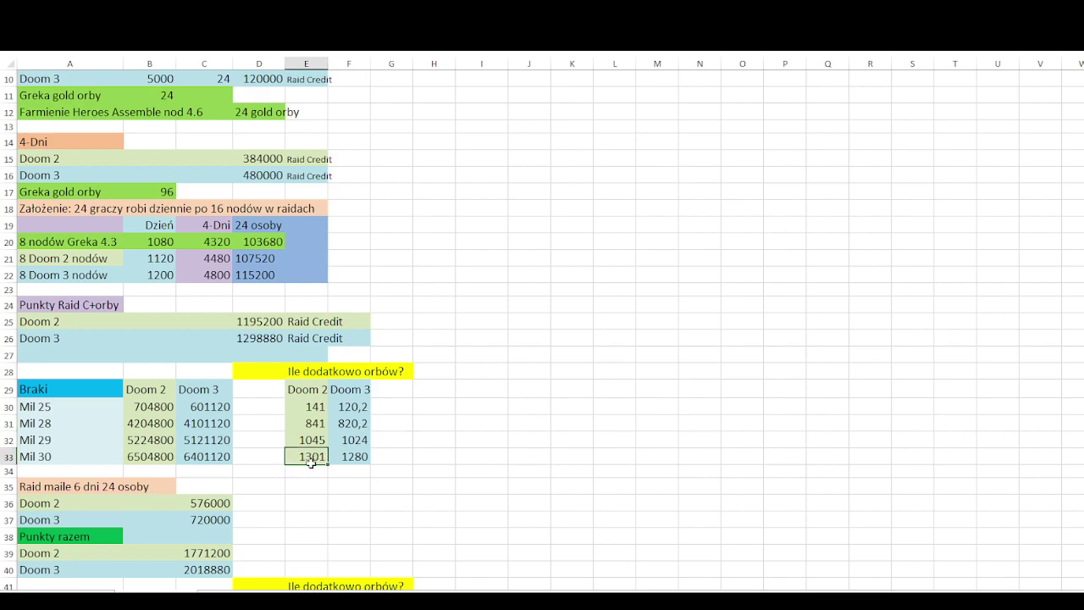
# - Check the Milestone 30 threshold and its reward in the milestone list
pyautogui.scroll(3, 359, 421)
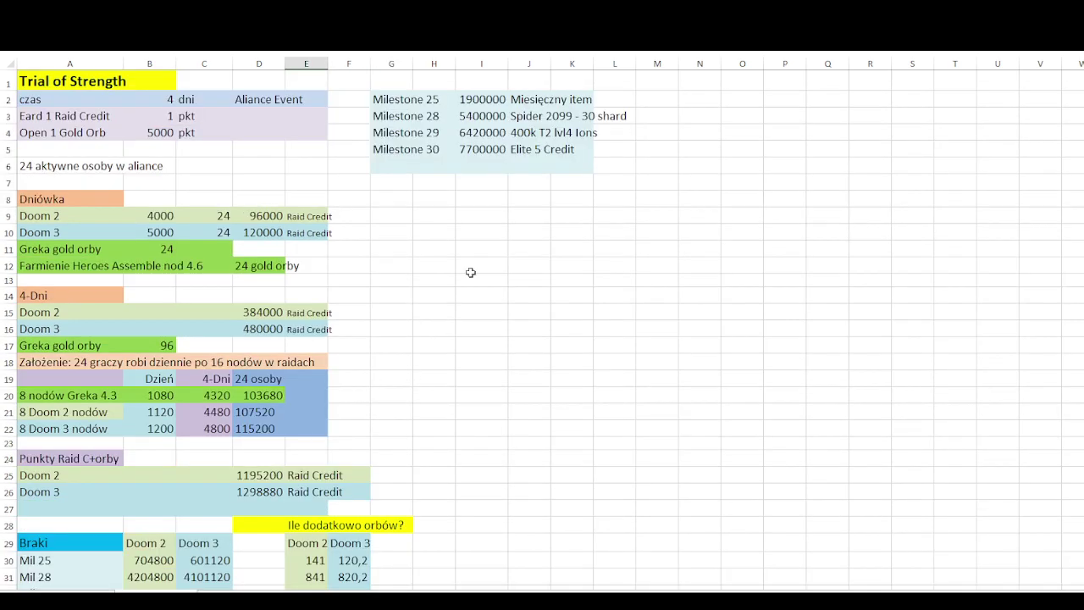
pyautogui.moveTo(398, 149); pyautogui.dragTo(580, 149)
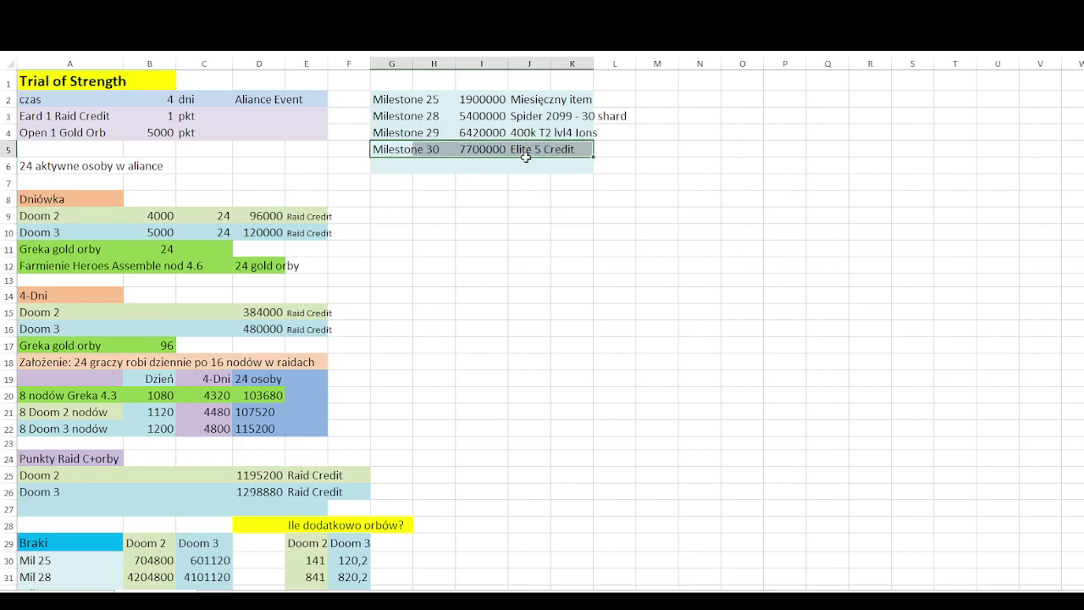
pyautogui.click(526, 198)
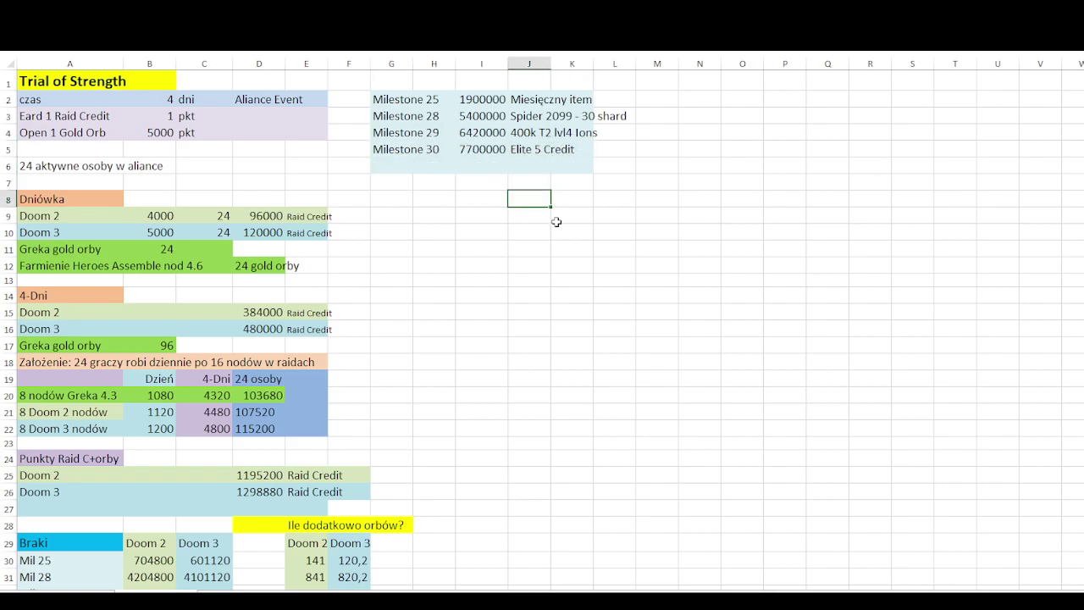
# - Examine the Doom 2 and Doom 3 credit amounts under Raid maile 6 dni 24 osoby
pyautogui.scroll(-3, 556, 222)
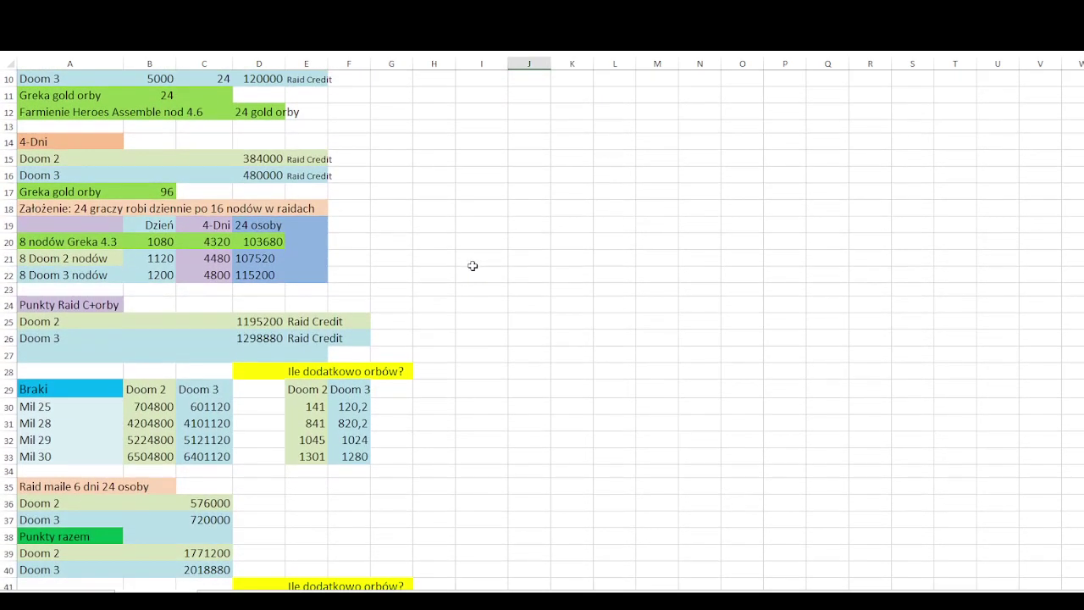
pyautogui.scroll(-3, 354, 299)
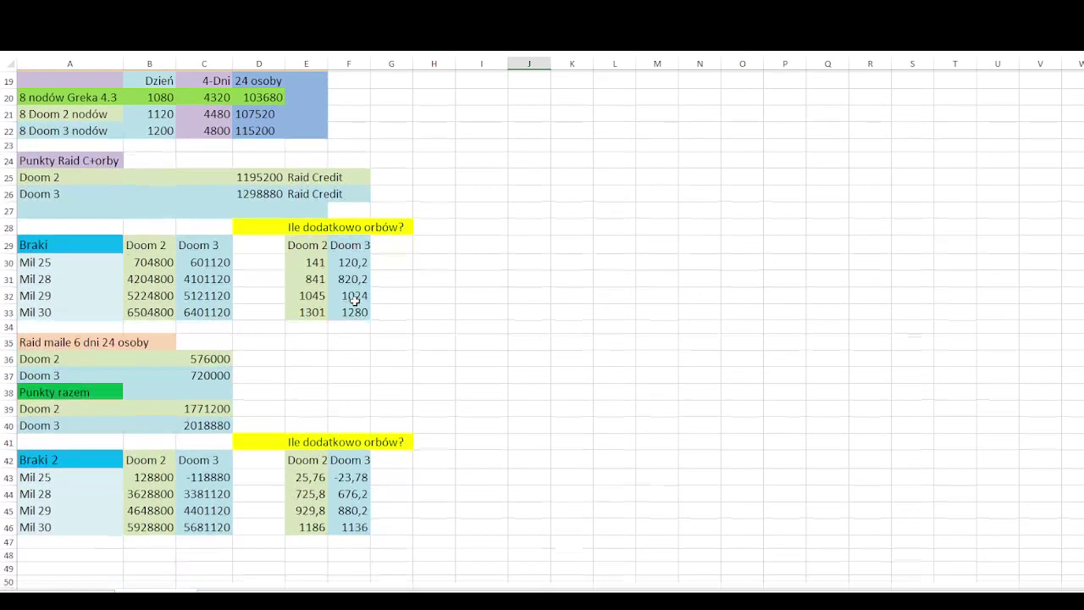
pyautogui.scroll(-1, 234, 260)
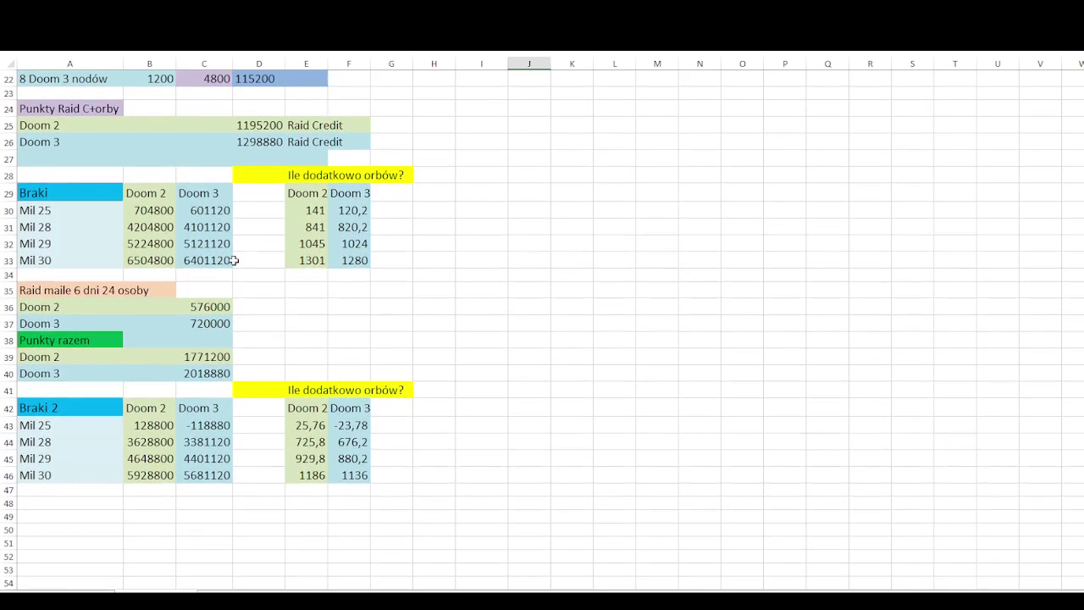
pyautogui.click(52, 311)
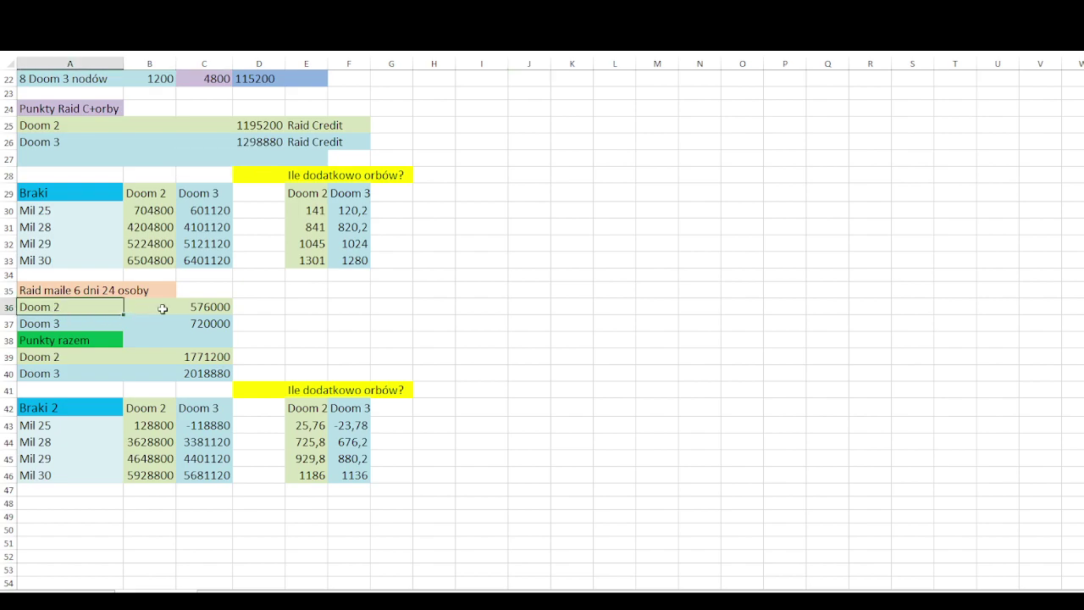
pyautogui.click(203, 304)
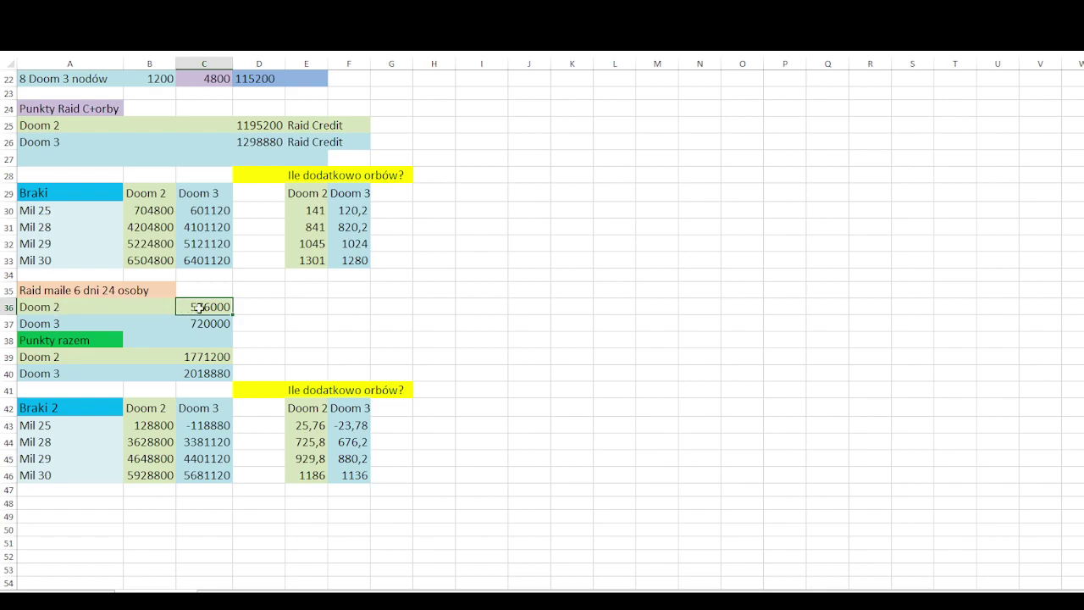
pyautogui.moveTo(256, 300); pyautogui.dragTo(257, 289)
pyautogui.click(48, 323)
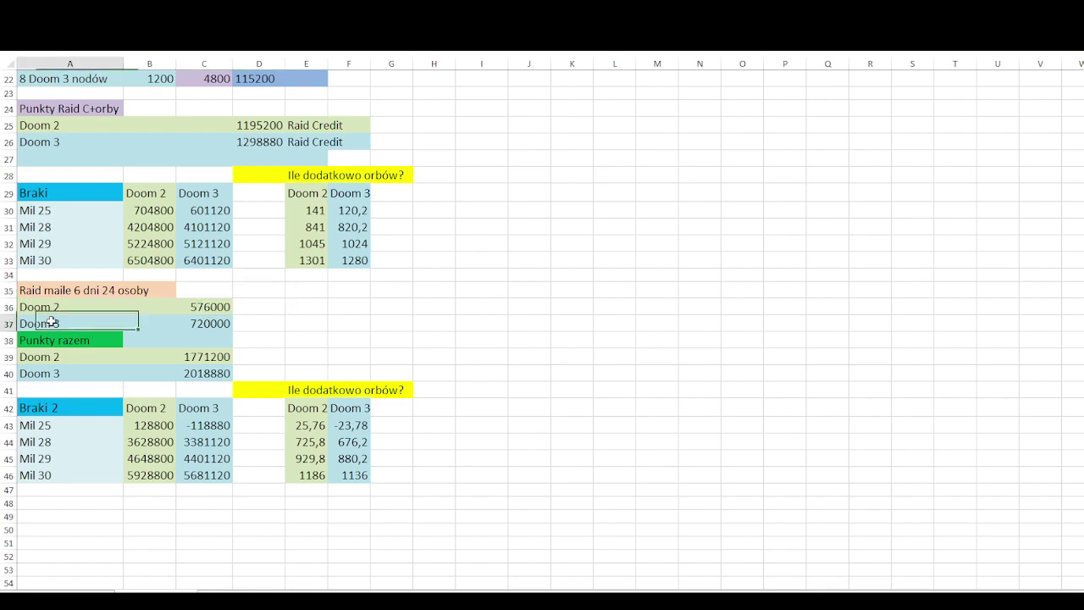
pyautogui.click(217, 324)
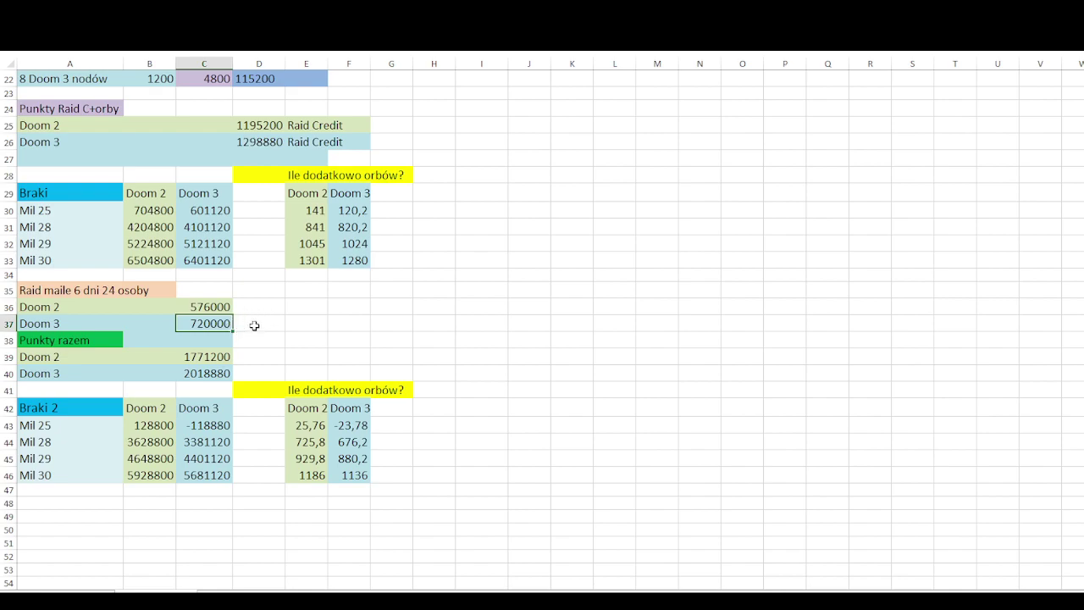
pyautogui.moveTo(210, 305); pyautogui.dragTo(211, 322)
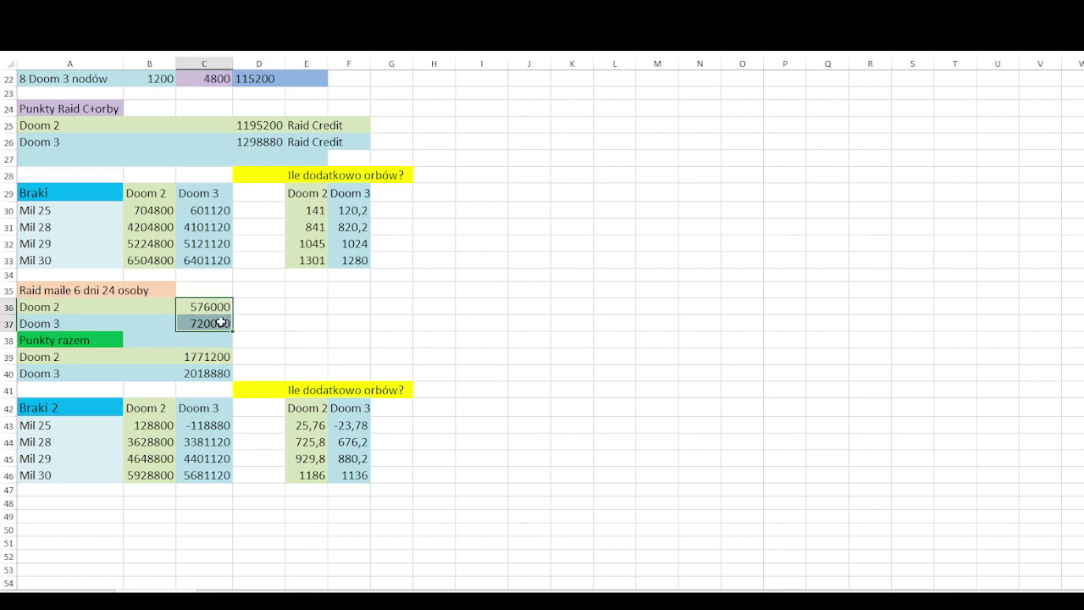
# - Compare the Doom 2 and Doom 3 totals under Punkty razem
pyautogui.click(203, 356)
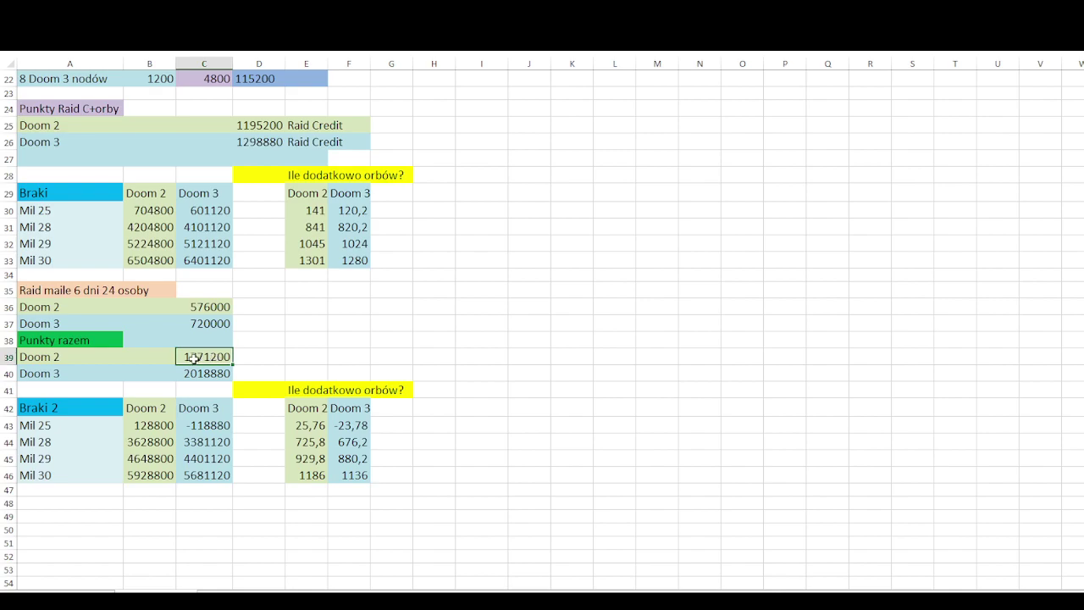
pyautogui.moveTo(194, 359)
pyautogui.mouseDown()
pyautogui.moveTo(56, 354)
pyautogui.moveTo(195, 354)
pyautogui.mouseUp()
pyautogui.click(211, 370)
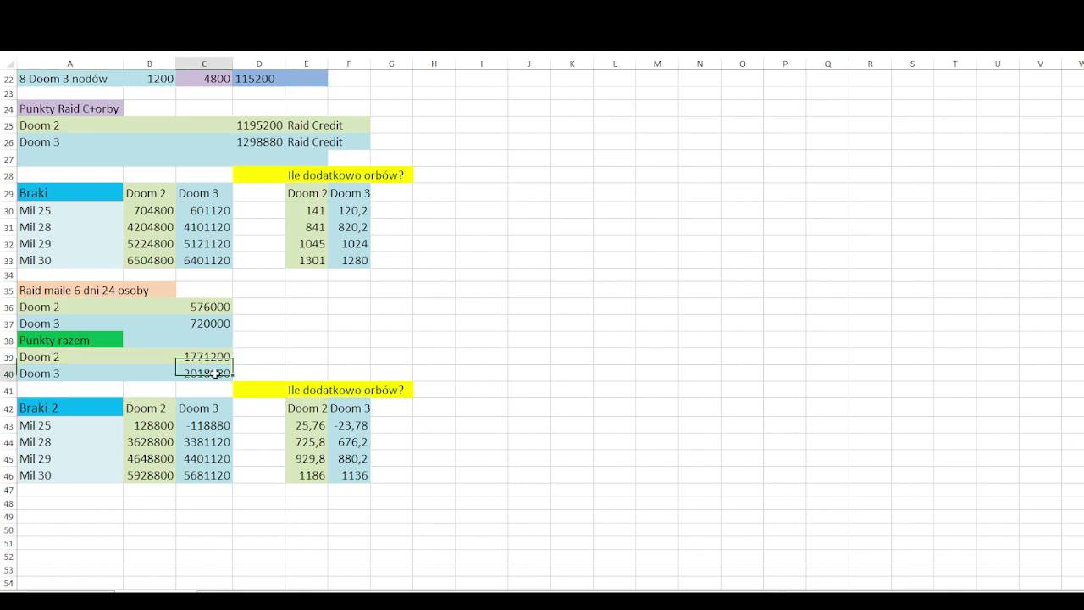
pyautogui.click(213, 357)
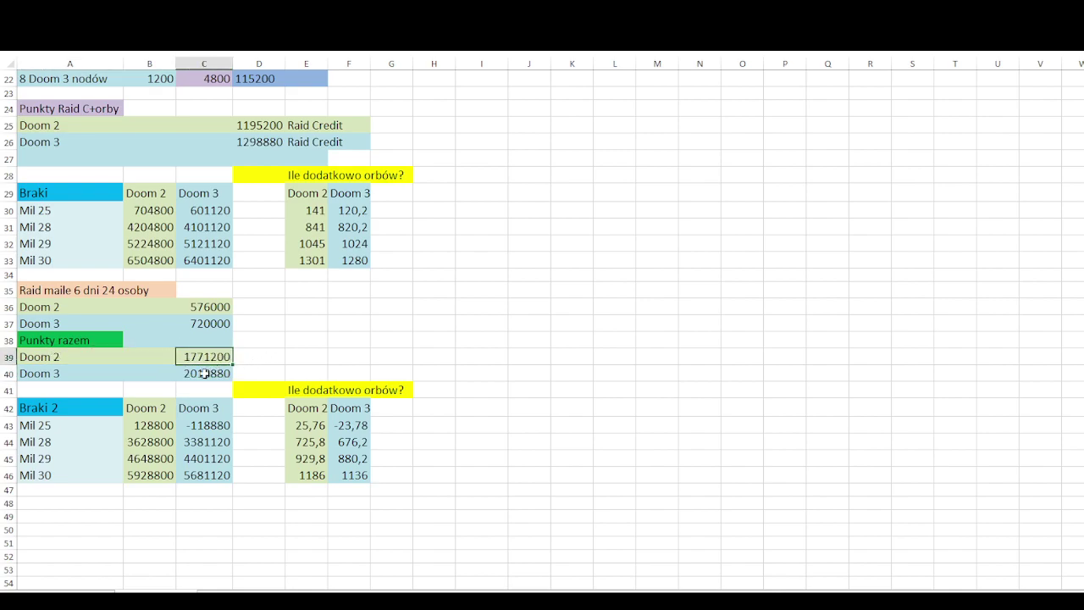
pyautogui.click(218, 373)
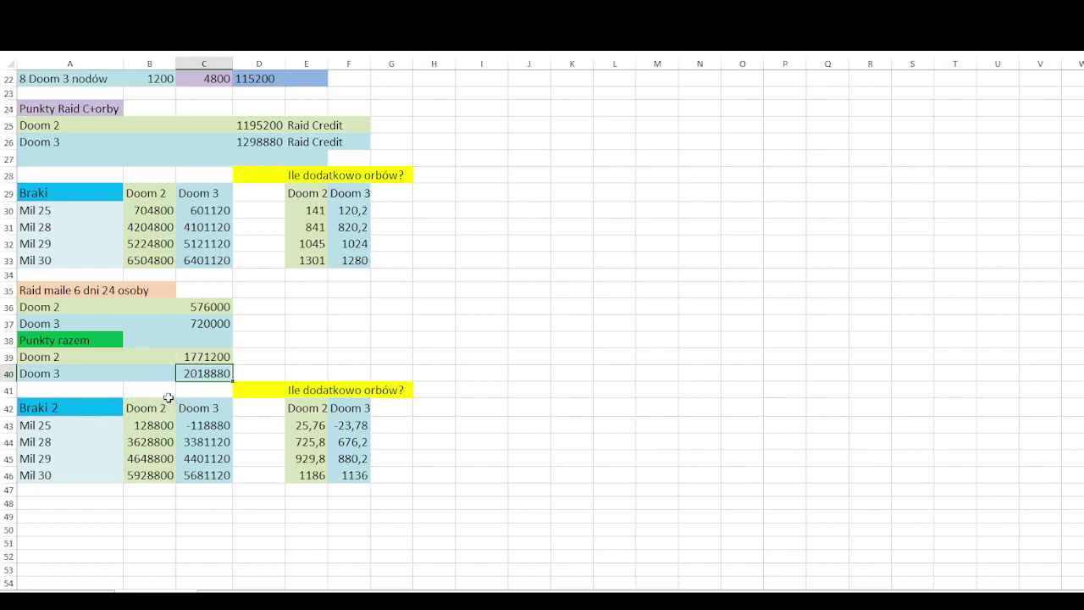
# - Check the Doom 2 shortfall and additional orb count for Mil 25 in the Braki 2 table
pyautogui.scroll(-1, 133, 406)
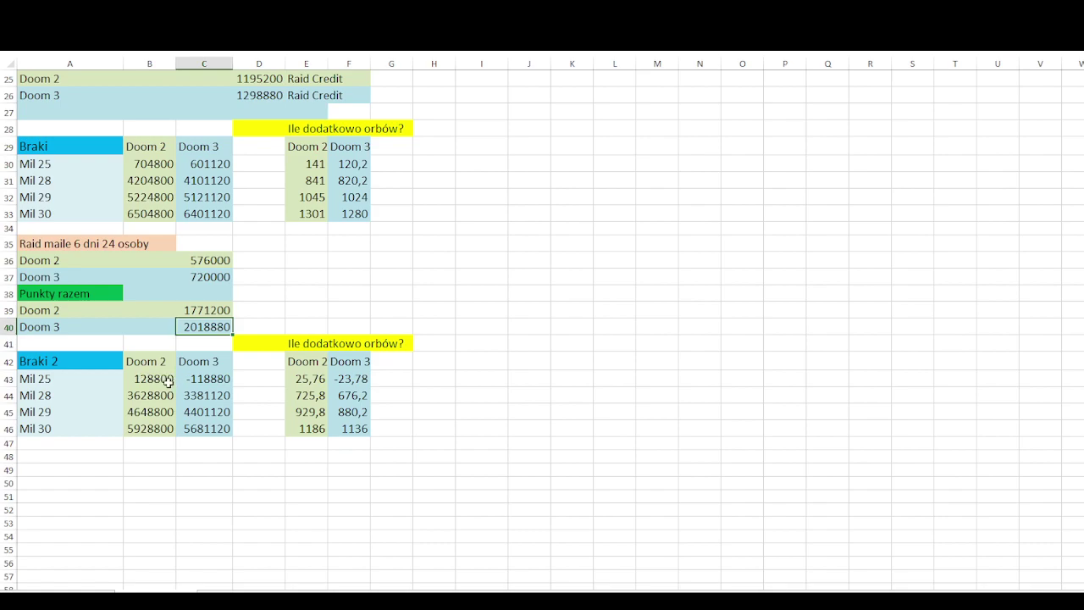
pyautogui.click(154, 380)
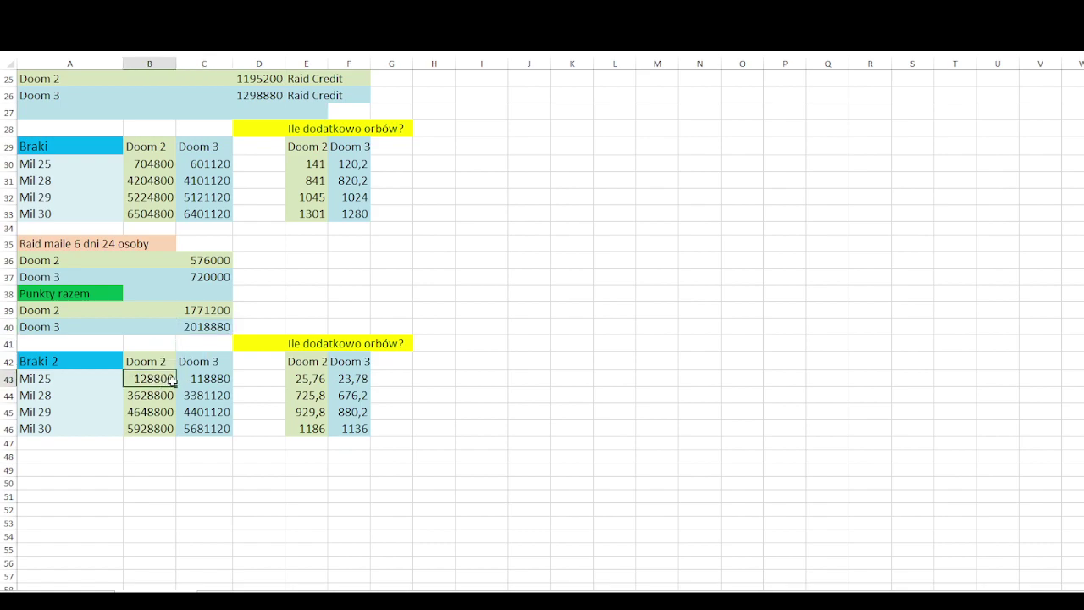
pyautogui.scroll(1, 210, 395)
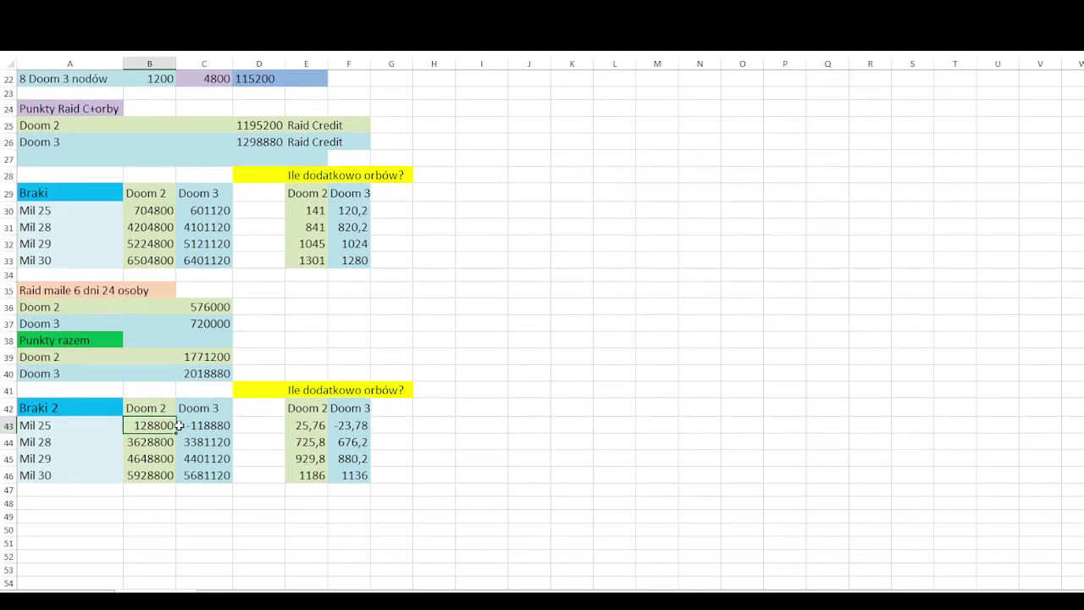
pyautogui.click(305, 425)
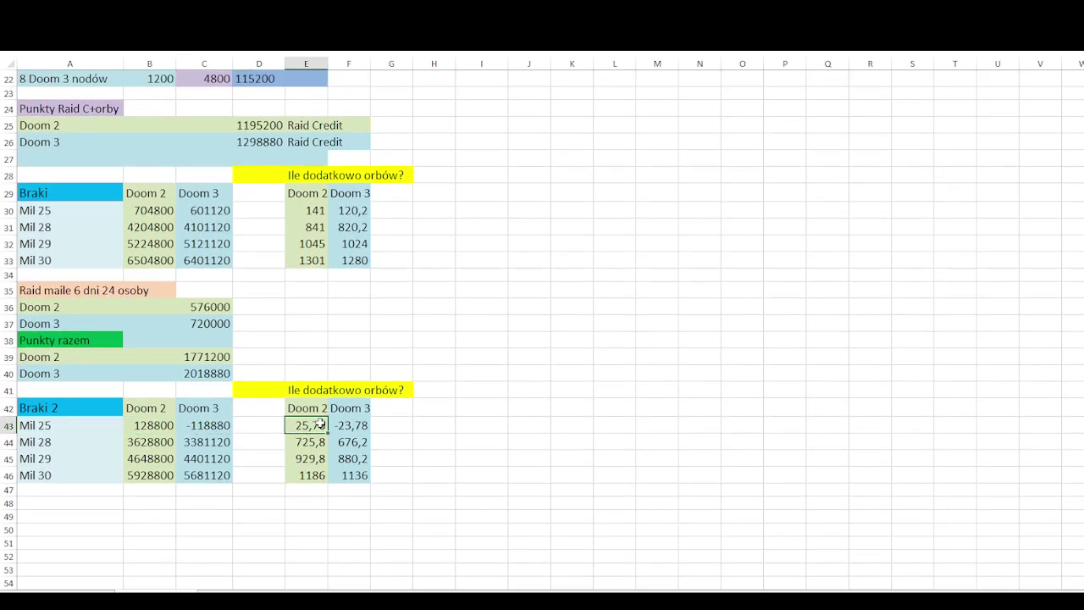
# - Compare the Doom 2 and Doom 3 shortfalls and additional orb counts for Mil 25 in the Braki 2 table
pyautogui.click(266, 421)
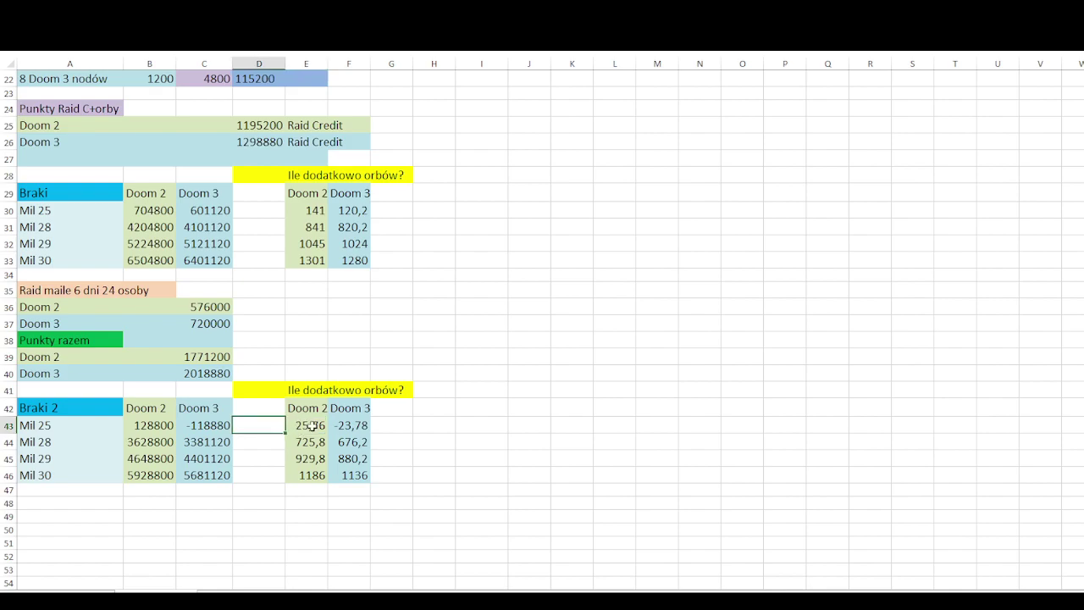
pyautogui.click(291, 430)
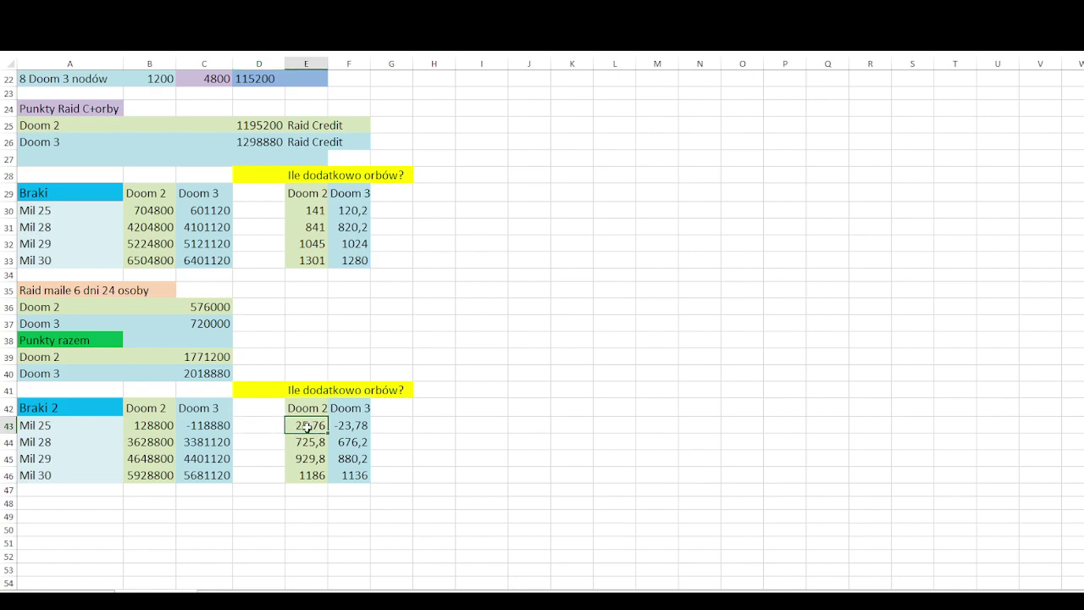
pyautogui.scroll(7, 680, 337)
pyautogui.scroll(-6, 441, 274)
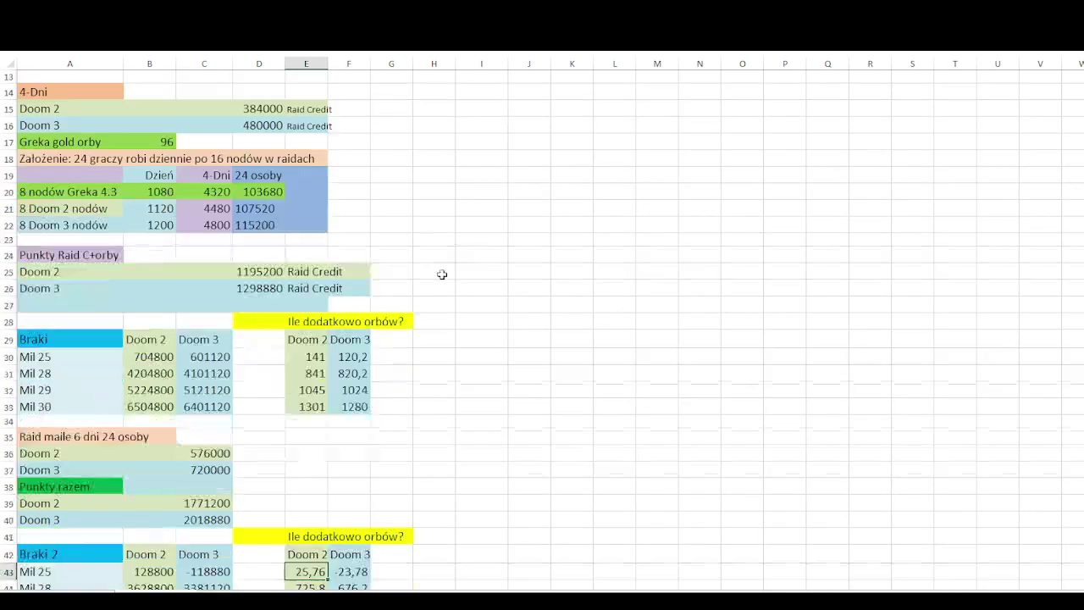
pyautogui.scroll(-2, 437, 342)
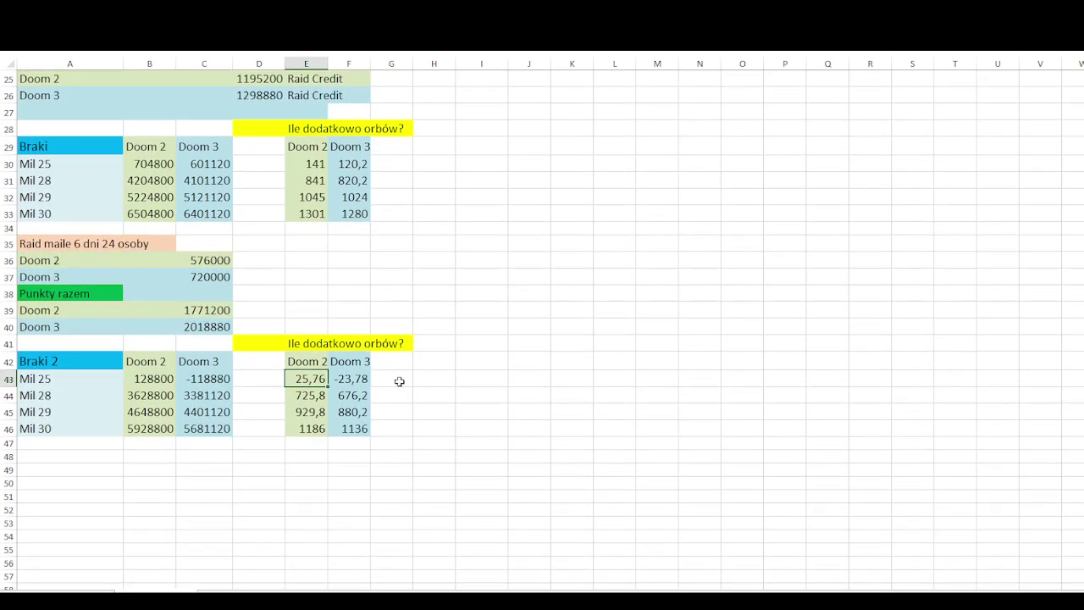
pyautogui.click(227, 376)
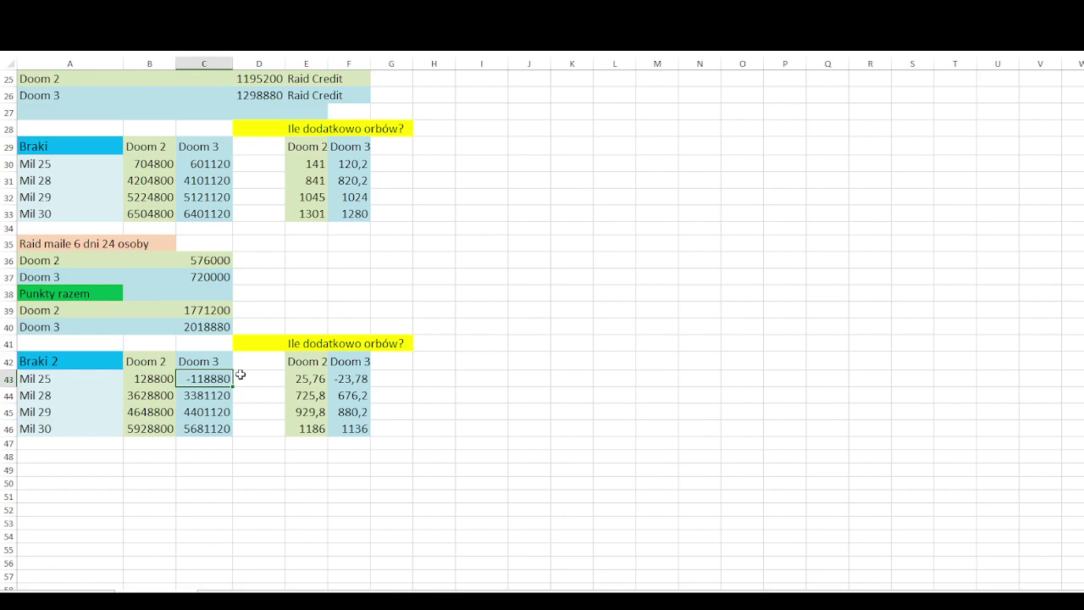
# - Examine the Doom 2 and Doom 3 shortfalls and additional orbs for Mil 28, Mil 29 and Mil 30 in Braki 2
pyautogui.scroll(-1, 254, 360)
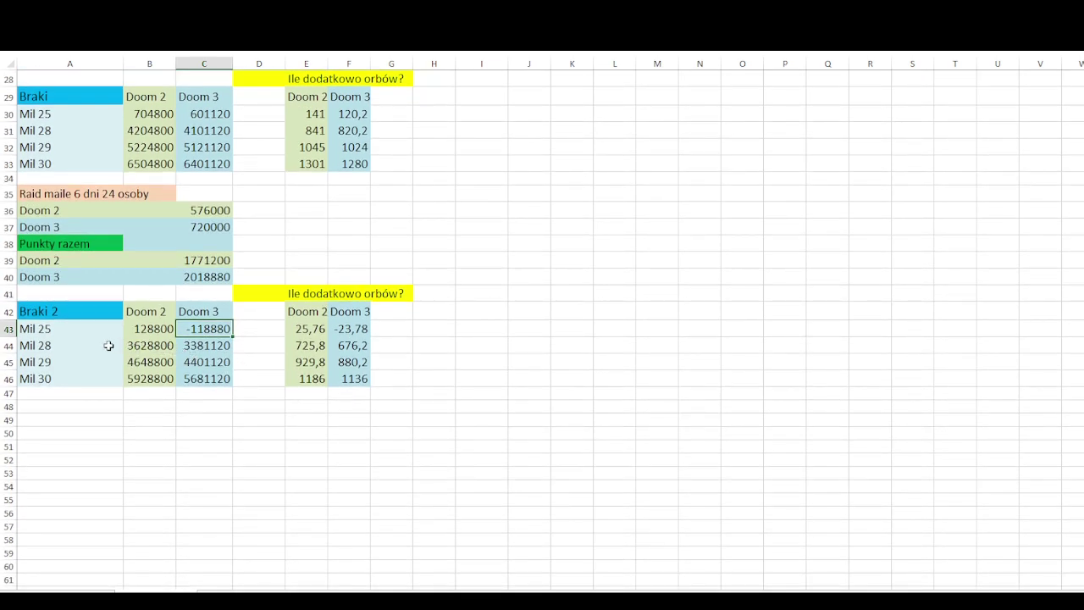
pyautogui.moveTo(142, 345); pyautogui.dragTo(203, 379)
pyautogui.click(261, 365)
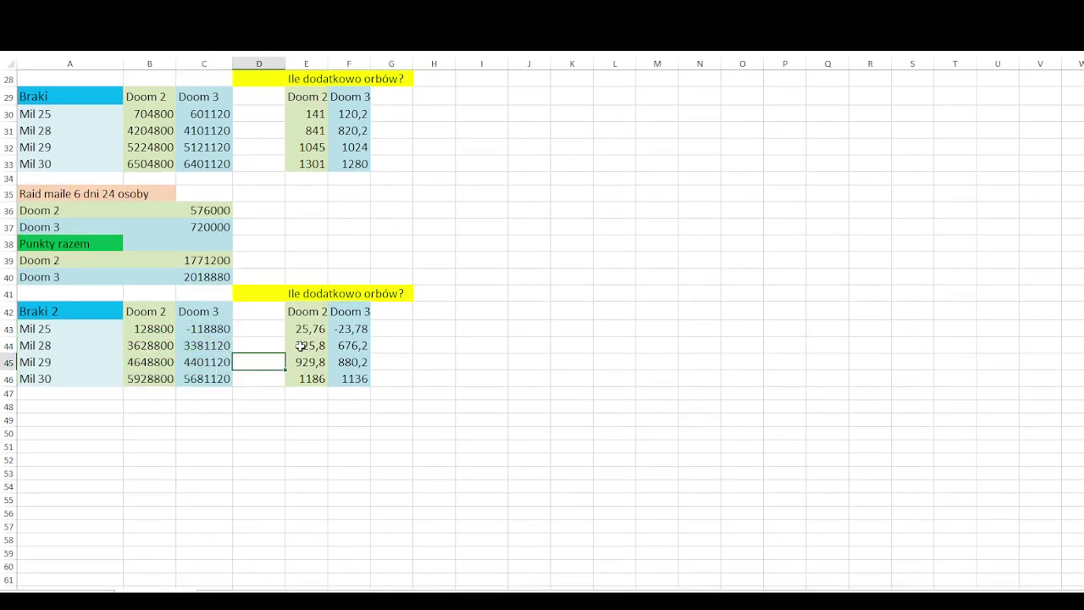
pyautogui.click(289, 347)
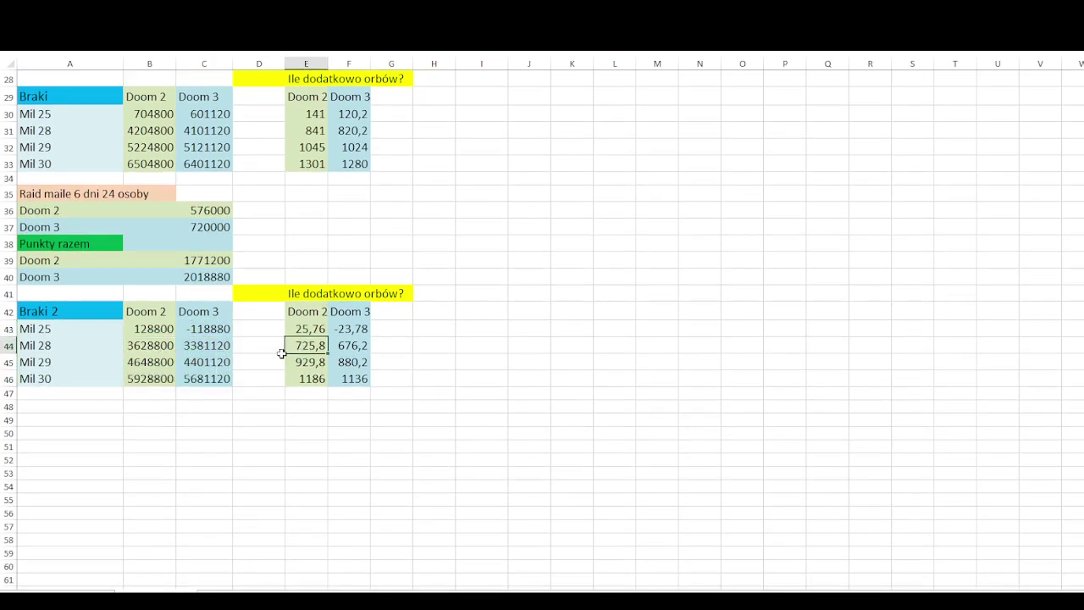
pyautogui.click(351, 347)
pyautogui.click(312, 363)
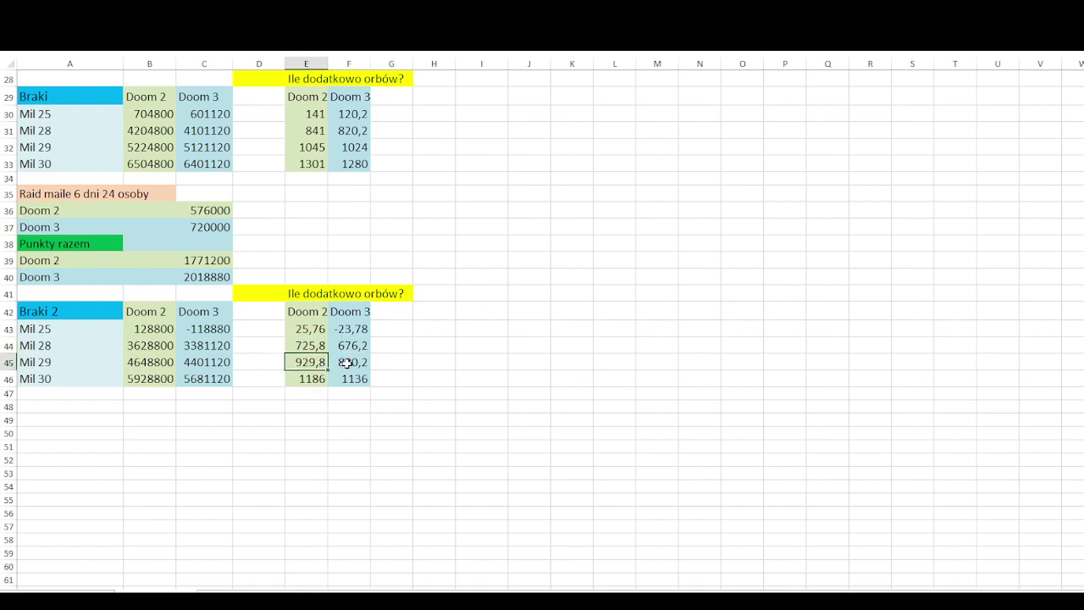
pyautogui.click(343, 363)
pyautogui.click(308, 379)
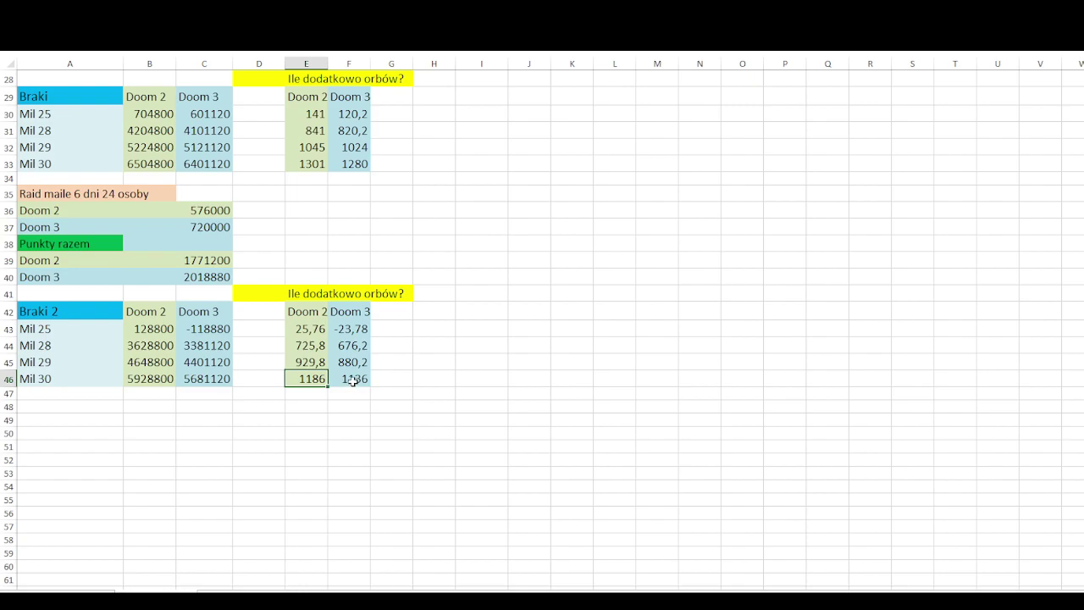
pyautogui.click(355, 379)
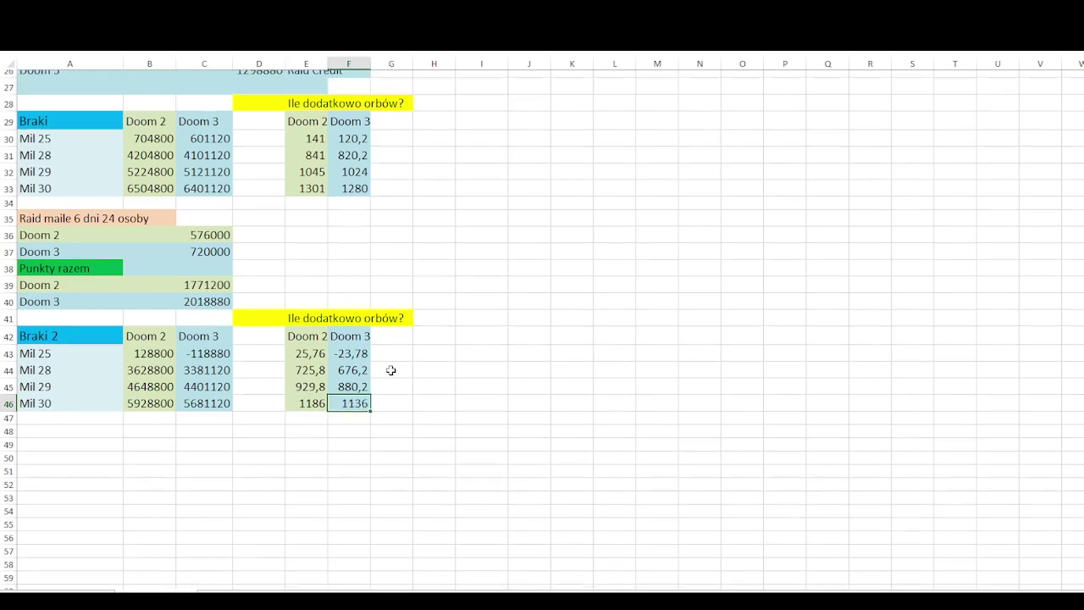
# - Check the Milestone 25 threshold and its monthly item reward in the milestone list
pyautogui.scroll(2, 393, 372)
pyautogui.scroll(7, 437, 432)
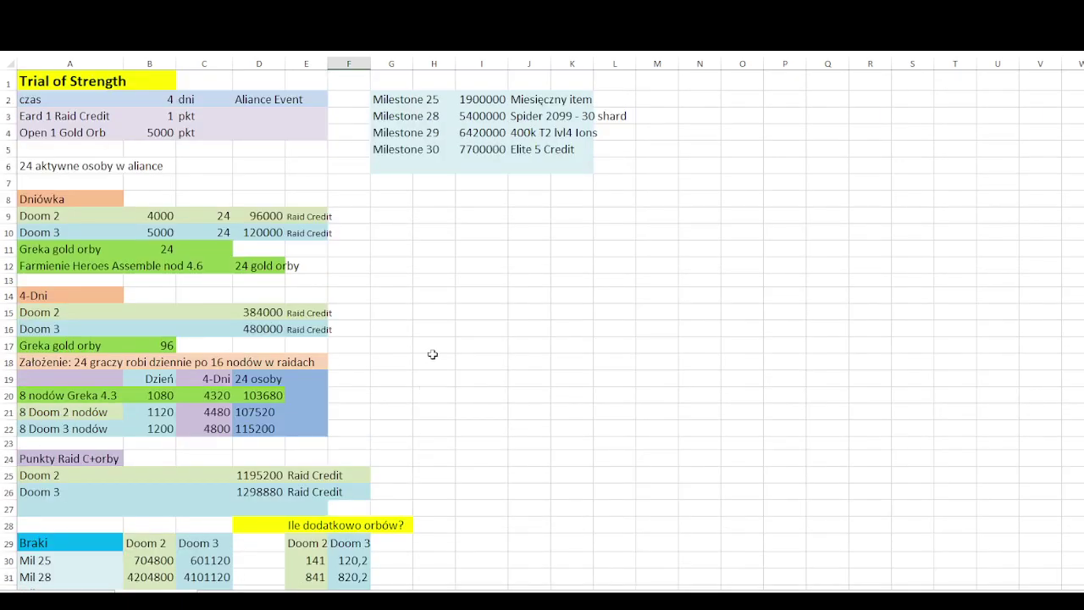
pyautogui.scroll(-2, 412, 275)
pyautogui.scroll(-2, 412, 275)
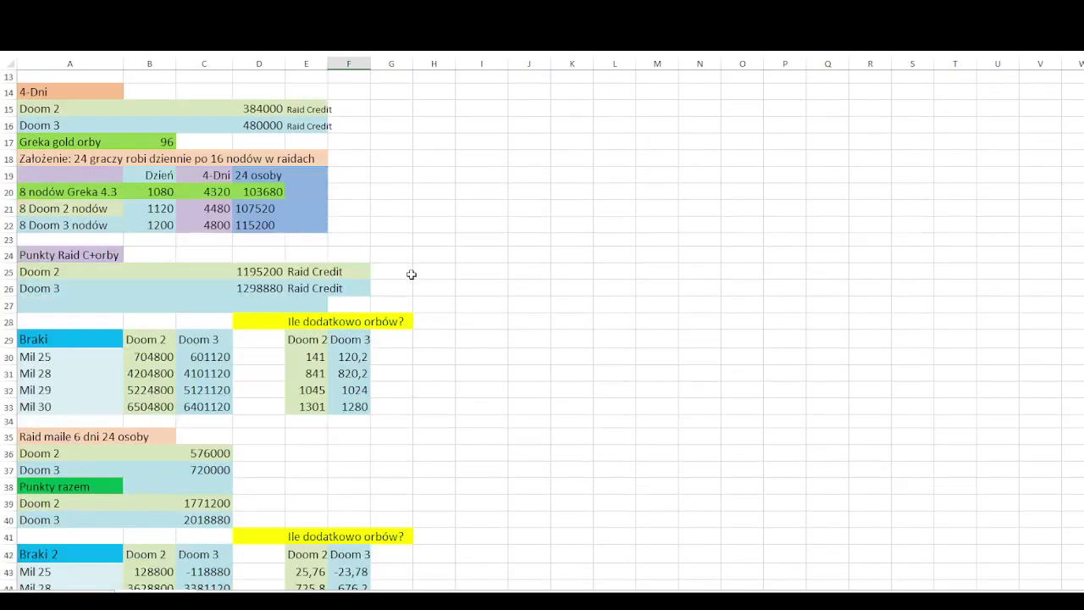
pyautogui.scroll(-2, 411, 269)
pyautogui.scroll(4, 410, 265)
pyautogui.scroll(2, 410, 265)
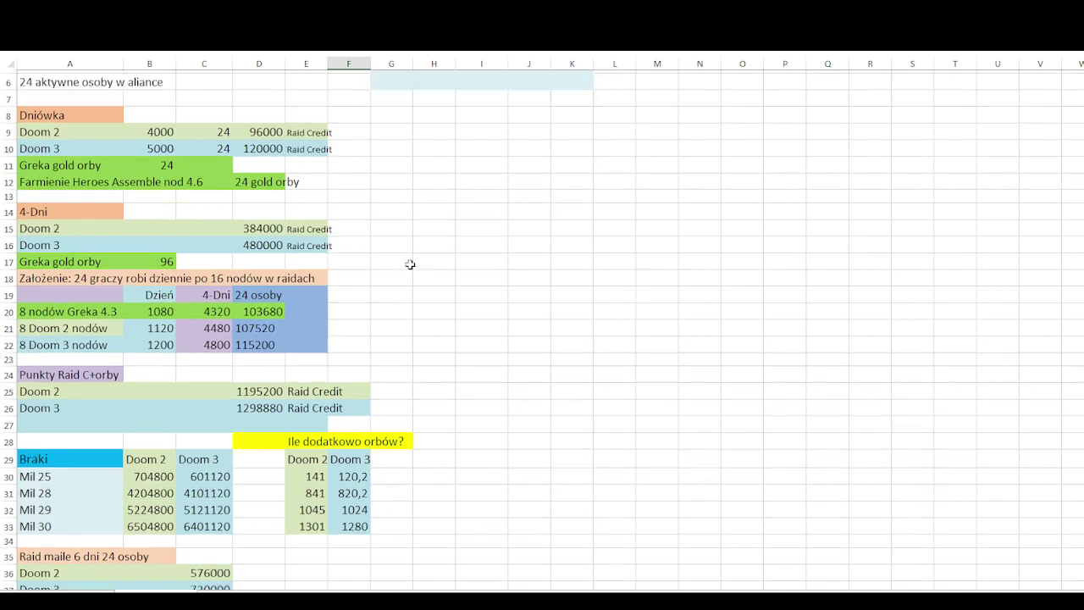
pyautogui.moveTo(403, 101); pyautogui.dragTo(581, 102)
pyautogui.click(433, 198)
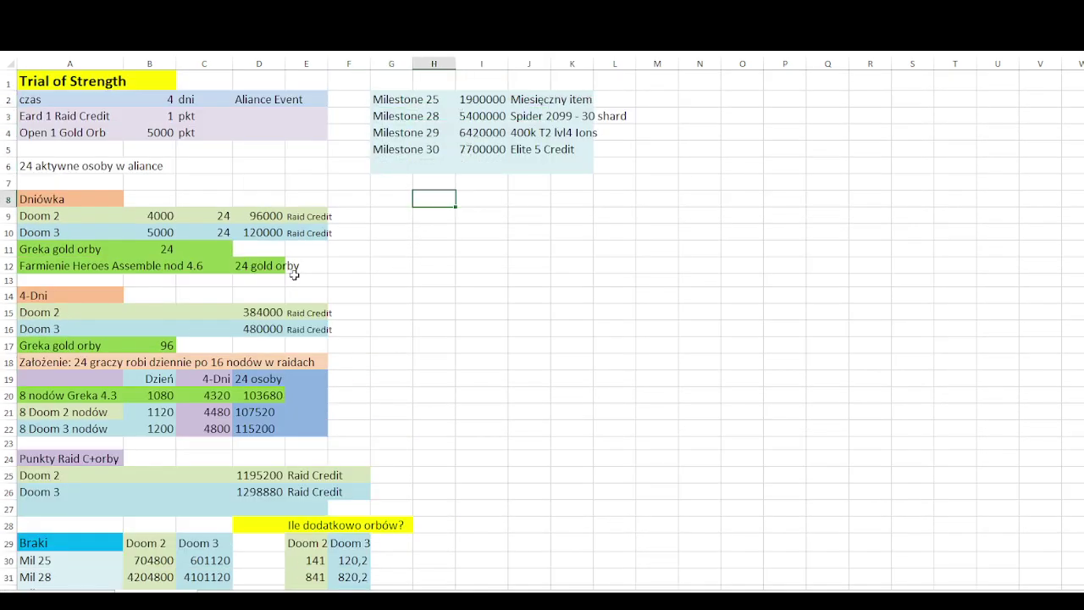
# - Compare the shortfalls in the Braki and Braki 2 tables with the milestone thresholds listed beside the event rules
pyautogui.scroll(-5, 326, 253)
pyautogui.scroll(-2, 329, 253)
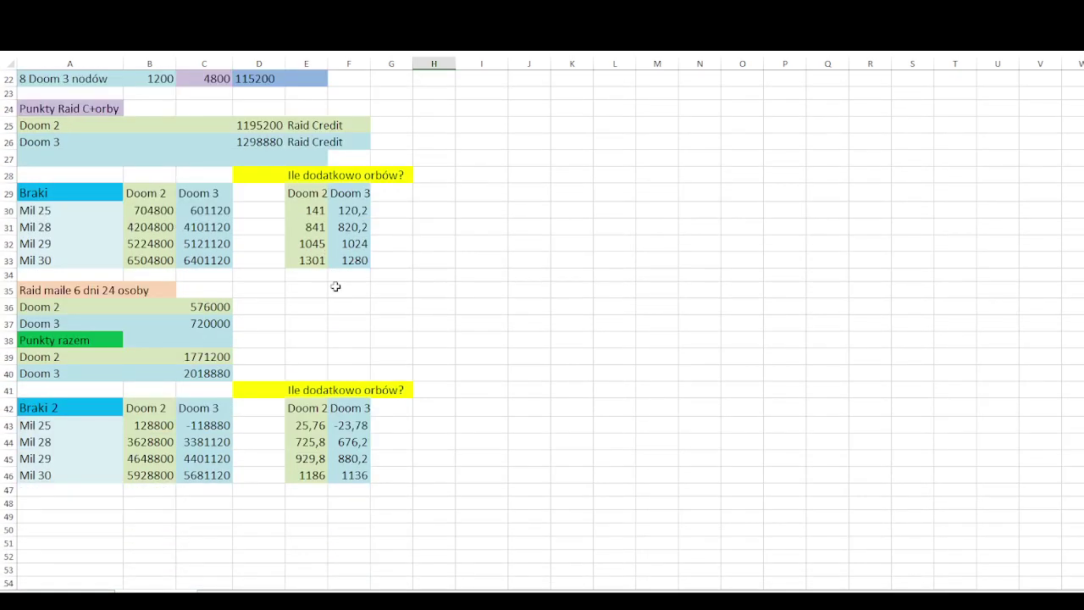
pyautogui.scroll(4, 363, 283)
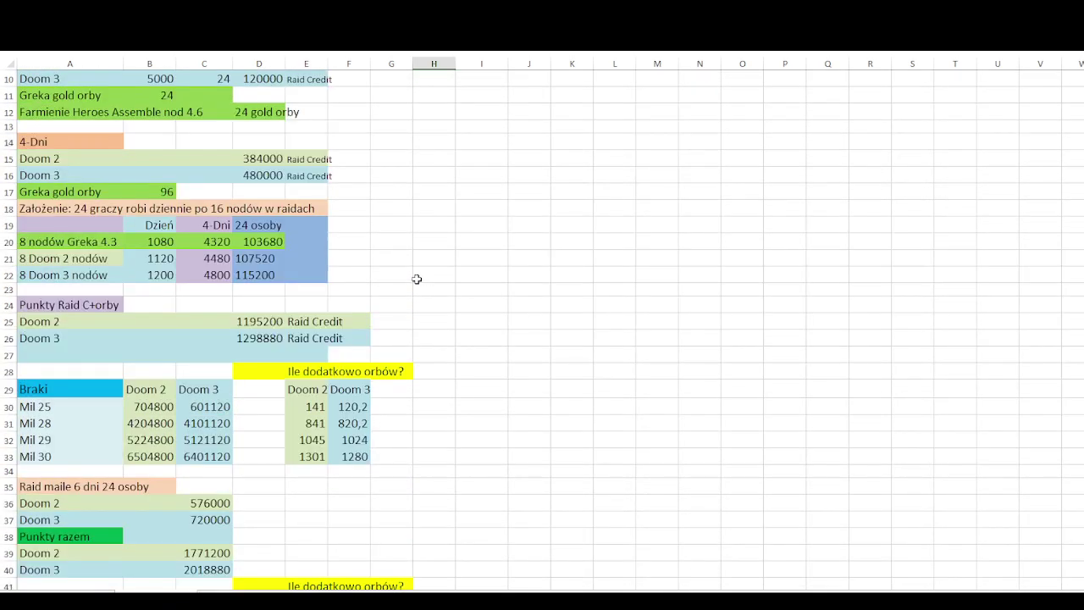
pyautogui.scroll(3, 418, 280)
pyautogui.scroll(-2, 418, 274)
pyautogui.scroll(-4, 418, 272)
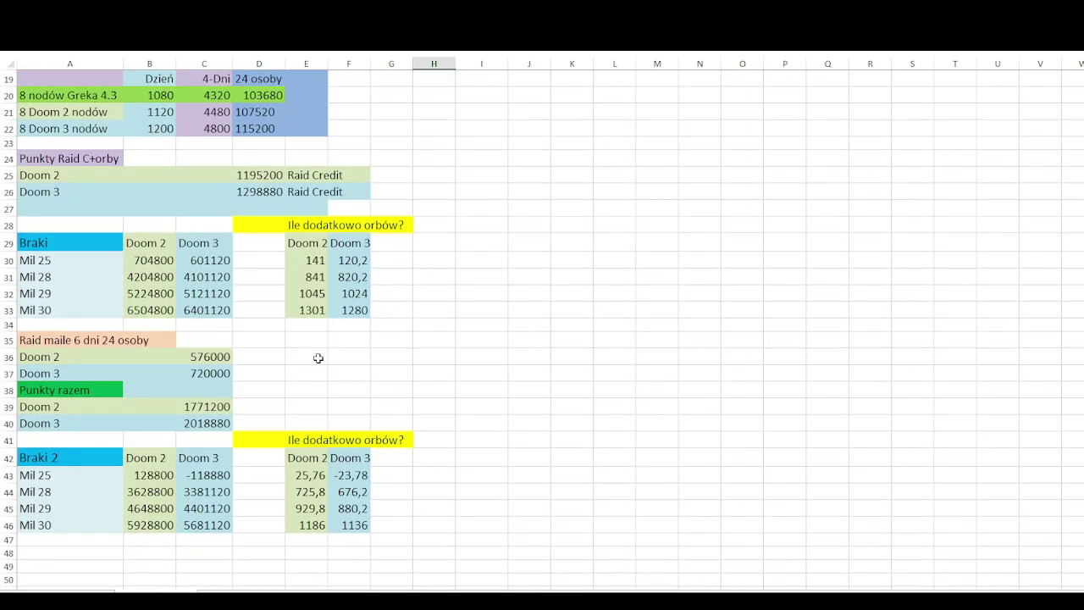
pyautogui.scroll(5, 339, 347)
pyautogui.scroll(1, 408, 289)
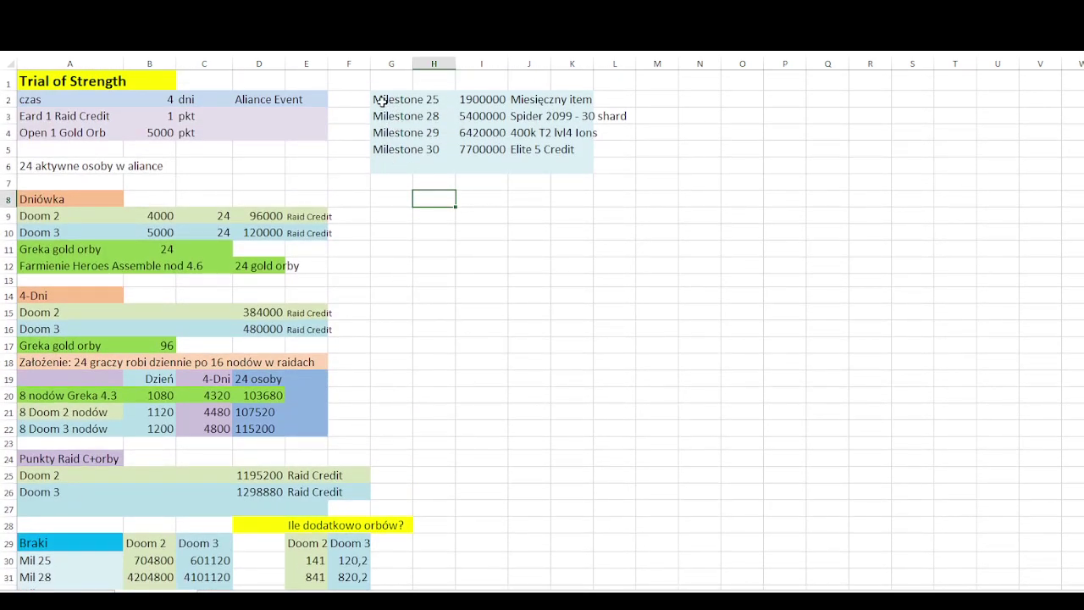
pyautogui.click(346, 100)
pyautogui.click(353, 180)
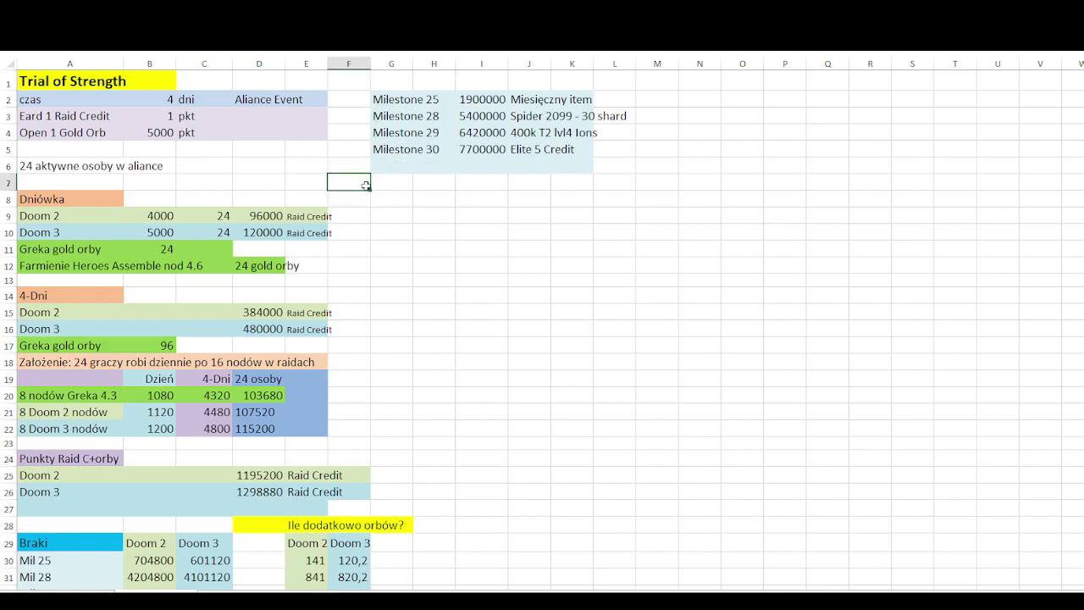
# - Review the Doom 2 and Doom 3 calculations from the daily raid credits through to the additional orbs needed
pyautogui.scroll(-1, 367, 235)
pyautogui.scroll(-1, 395, 203)
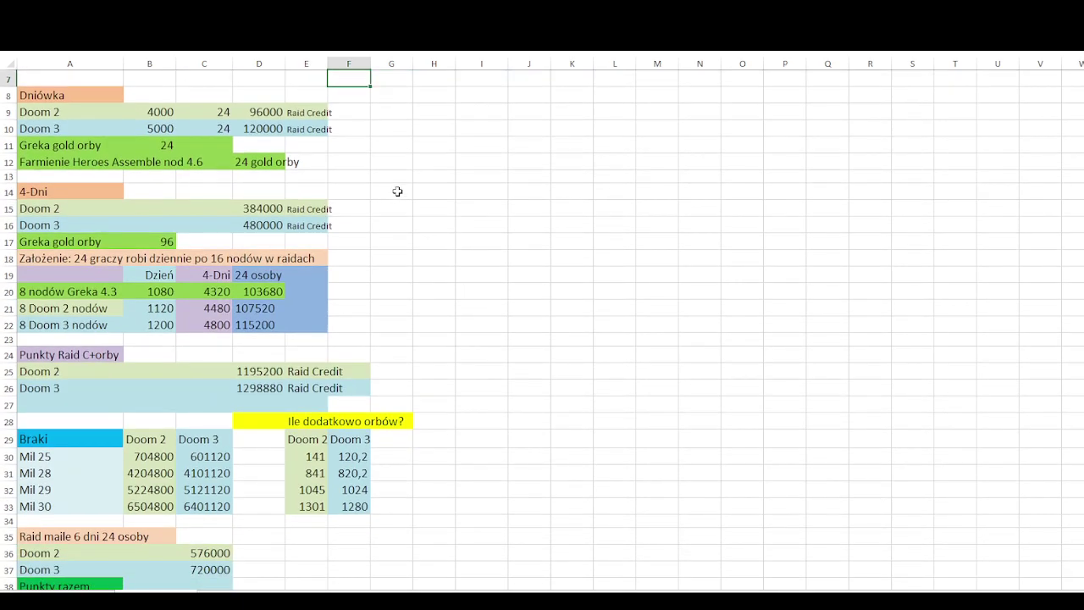
pyautogui.scroll(-2, 398, 191)
pyautogui.scroll(-2, 397, 191)
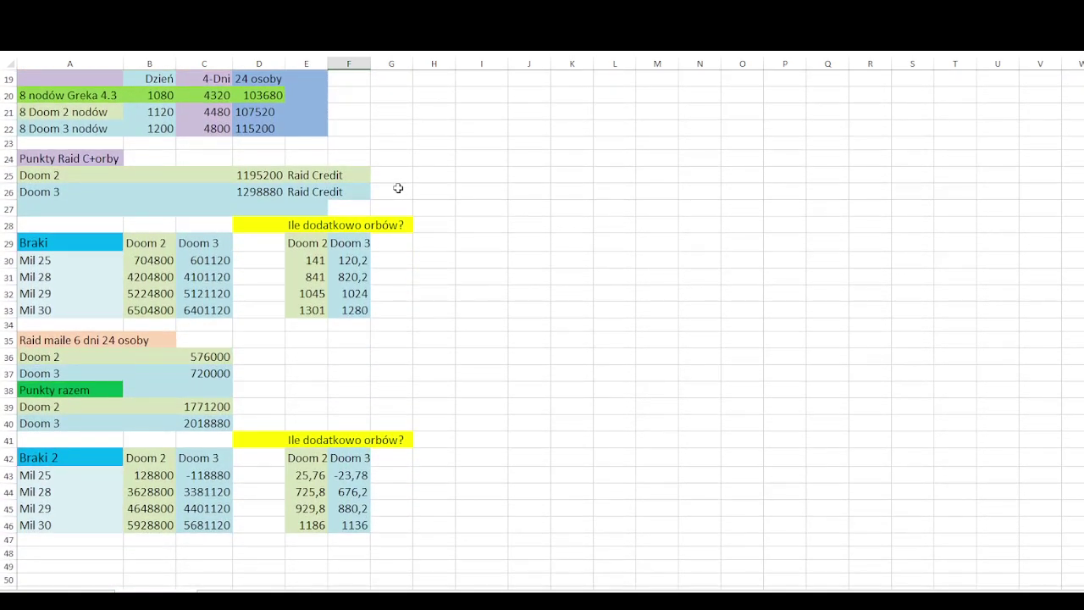
pyautogui.scroll(-1, 403, 203)
pyautogui.scroll(2, 442, 239)
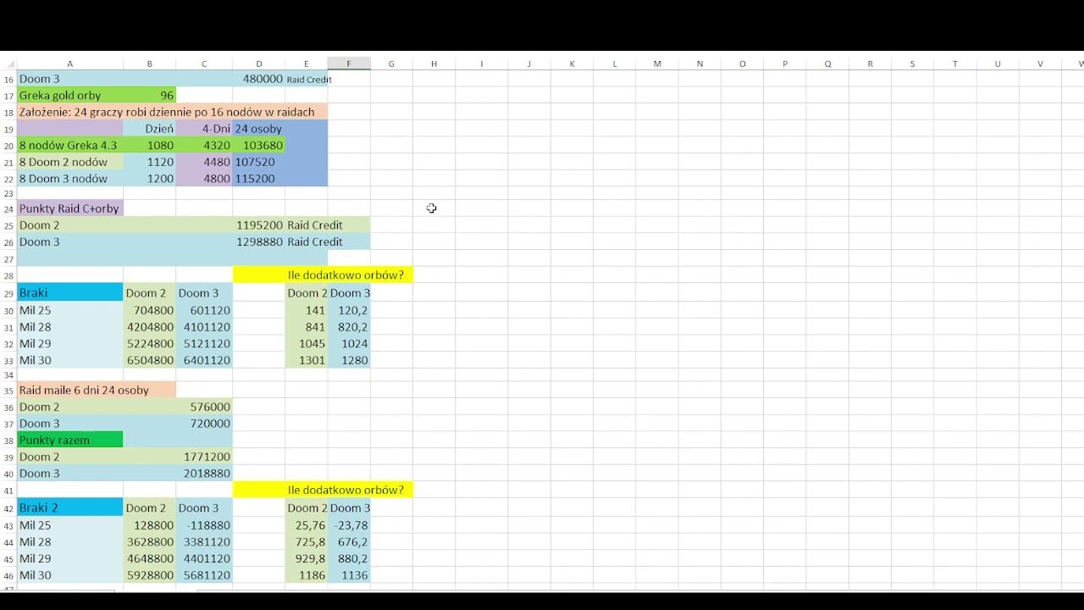
pyautogui.scroll(-2, 424, 224)
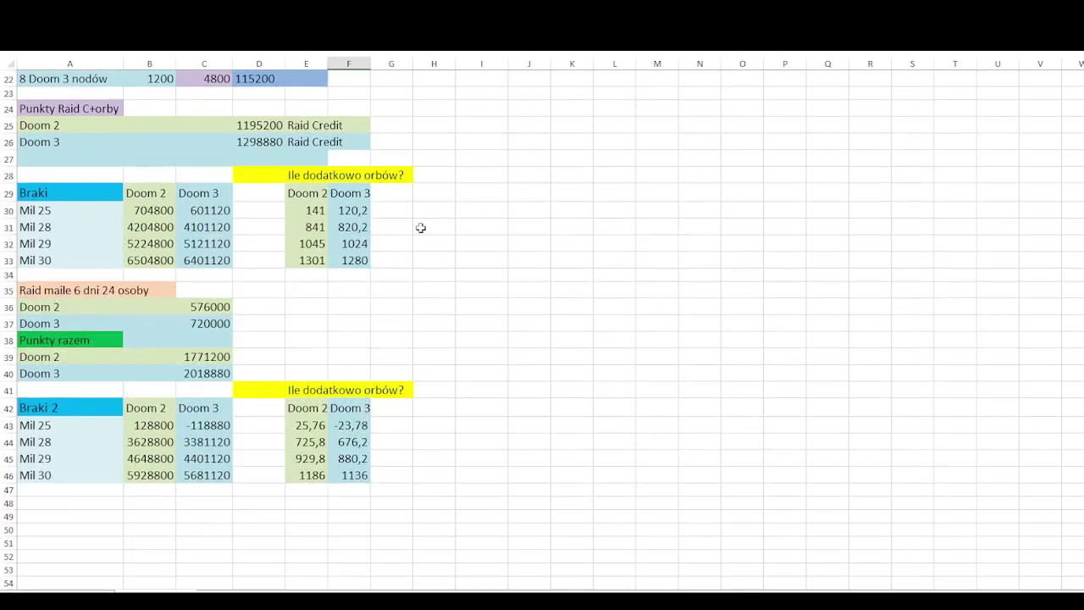
pyautogui.click(383, 259)
pyautogui.scroll(2, 392, 302)
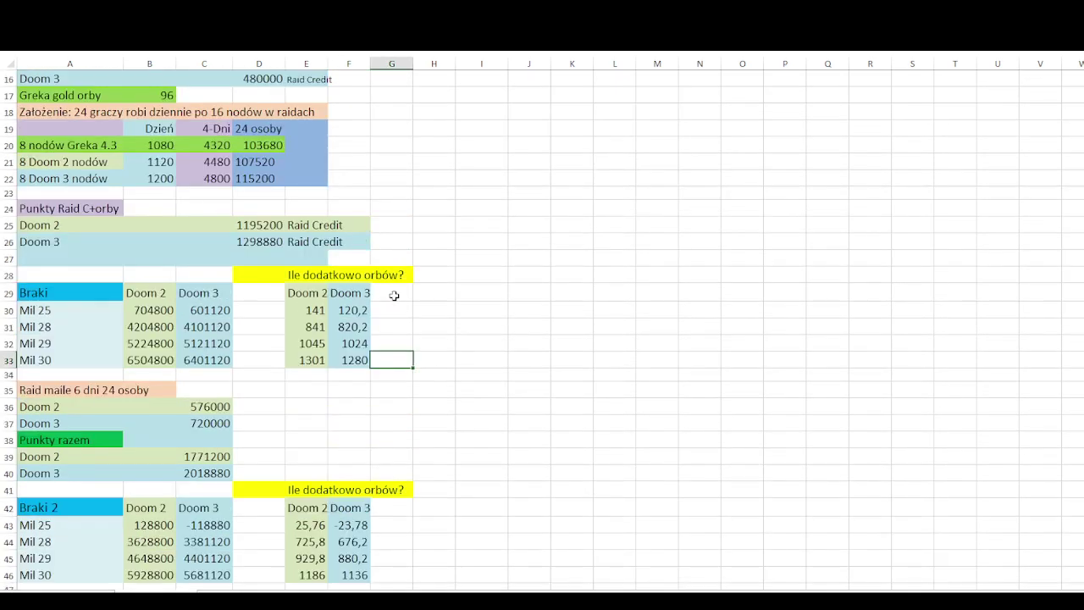
pyautogui.scroll(1, 393, 294)
pyautogui.scroll(3, 393, 288)
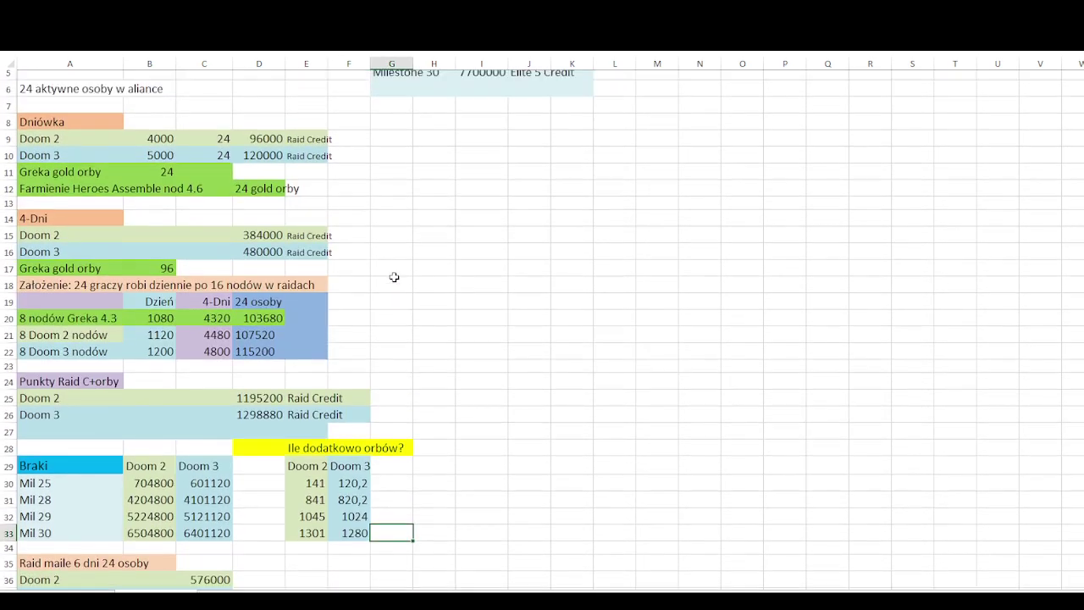
pyautogui.scroll(2, 393, 277)
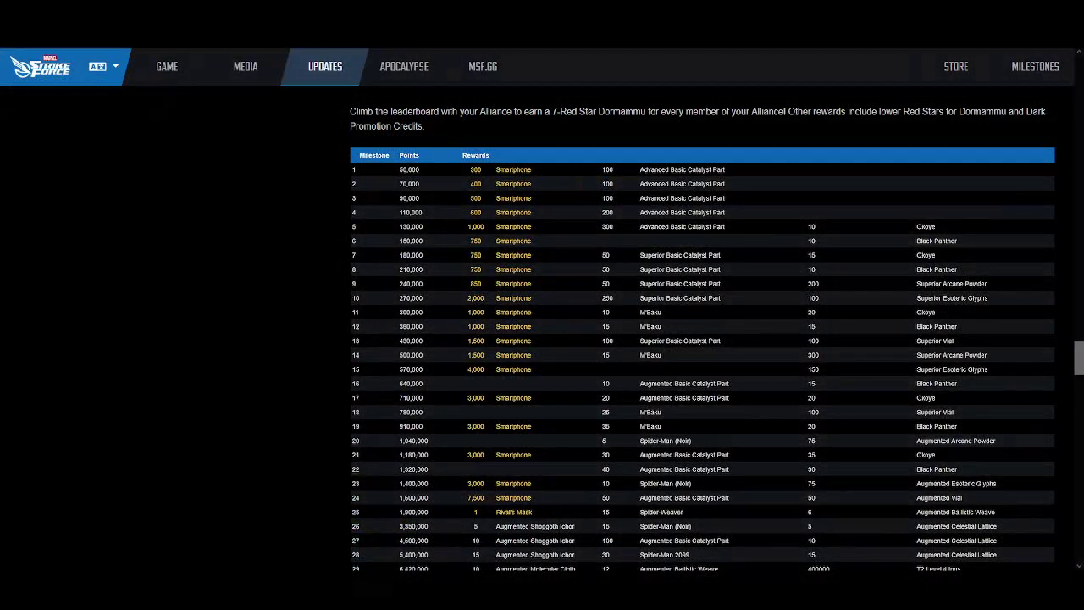
# - On the Marvel Strike Force updates page, check the 28-day solo event's milestone rewards and its item scoring
pyautogui.scroll(15, 374, 401)
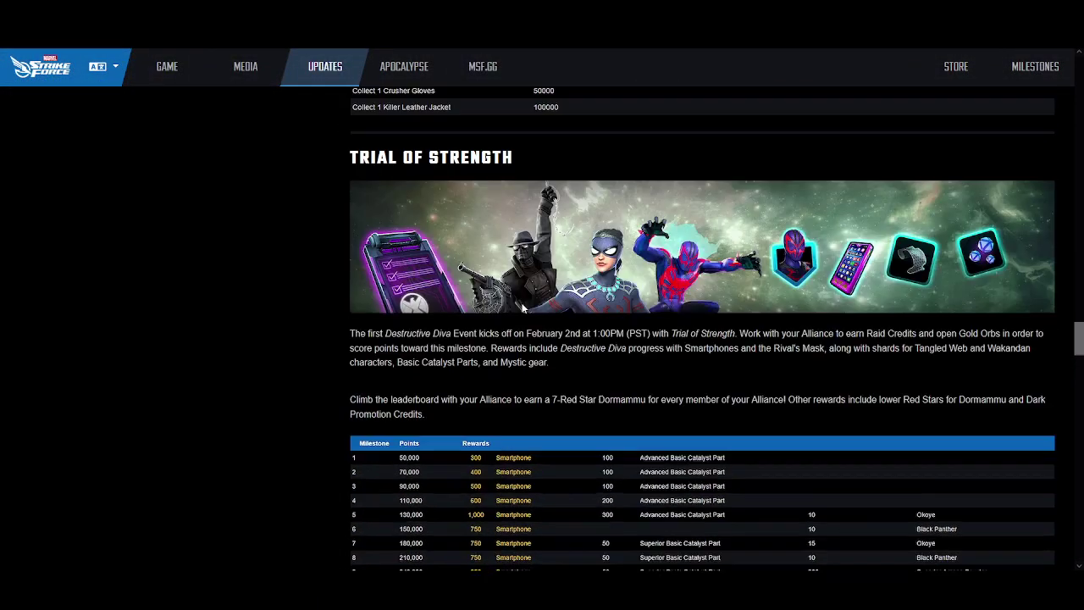
pyautogui.scroll(5, 436, 339)
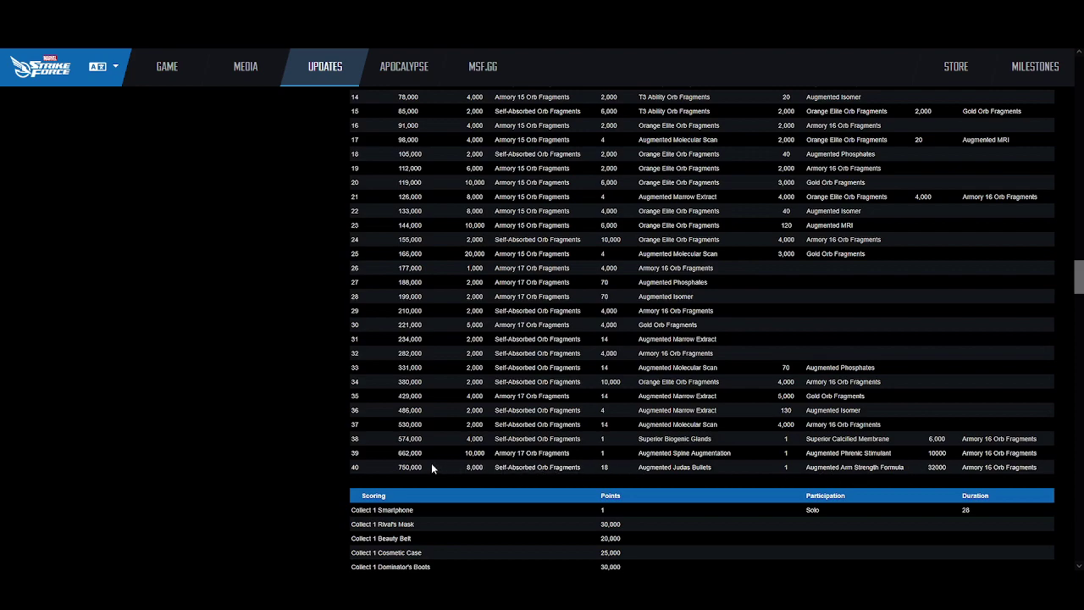
pyautogui.scroll(-2, 413, 472)
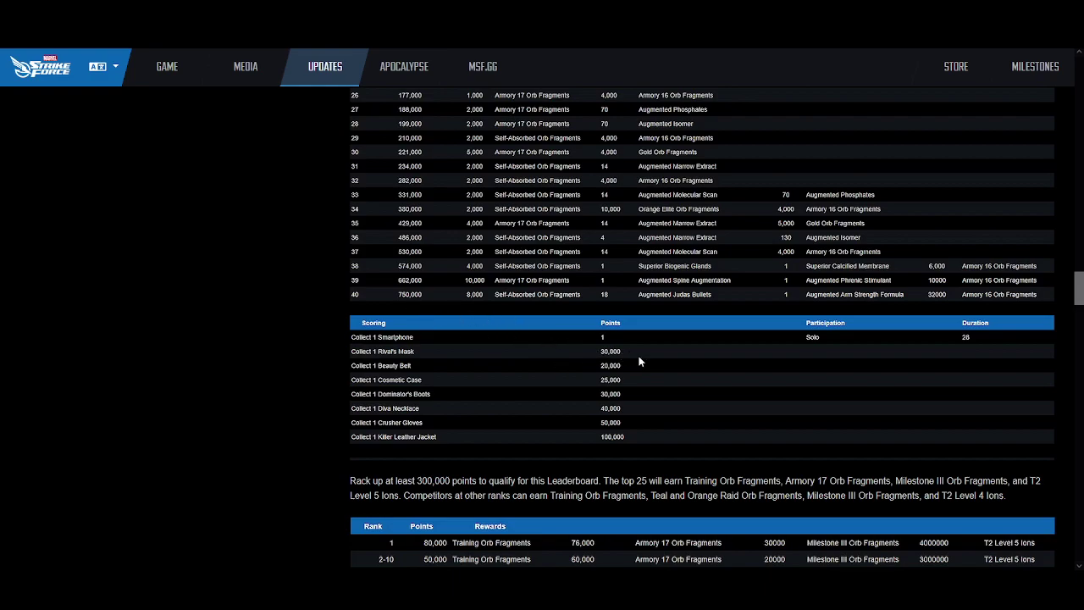
# - Examine the Smartphone and Rival's Mask rewards in the Trial of Strength milestones and the points for collecting them
pyautogui.scroll(-5, 718, 337)
pyautogui.scroll(-11, 717, 339)
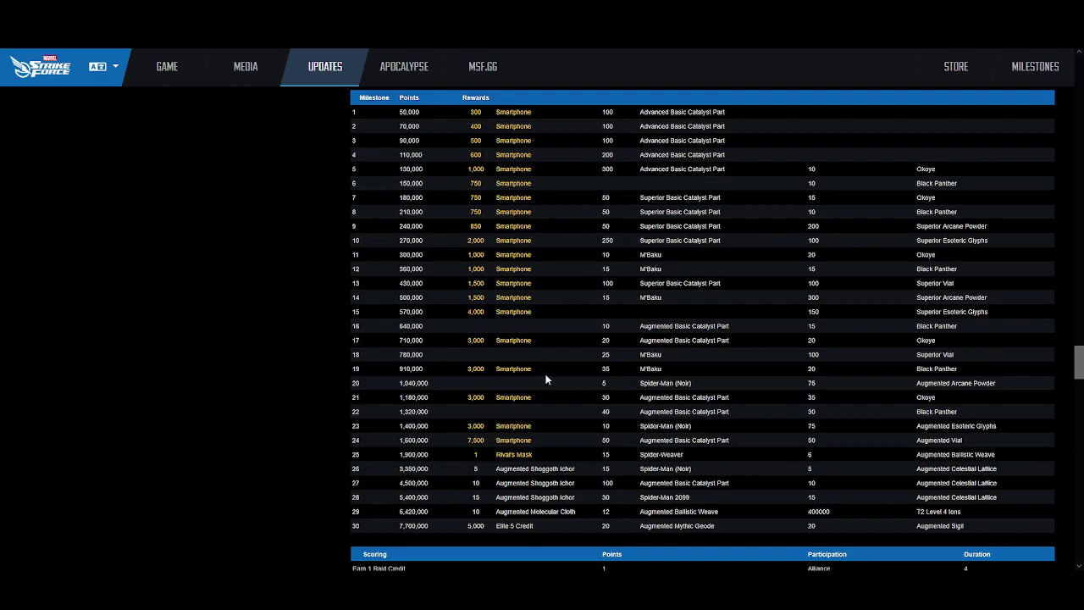
pyautogui.scroll(3, 598, 415)
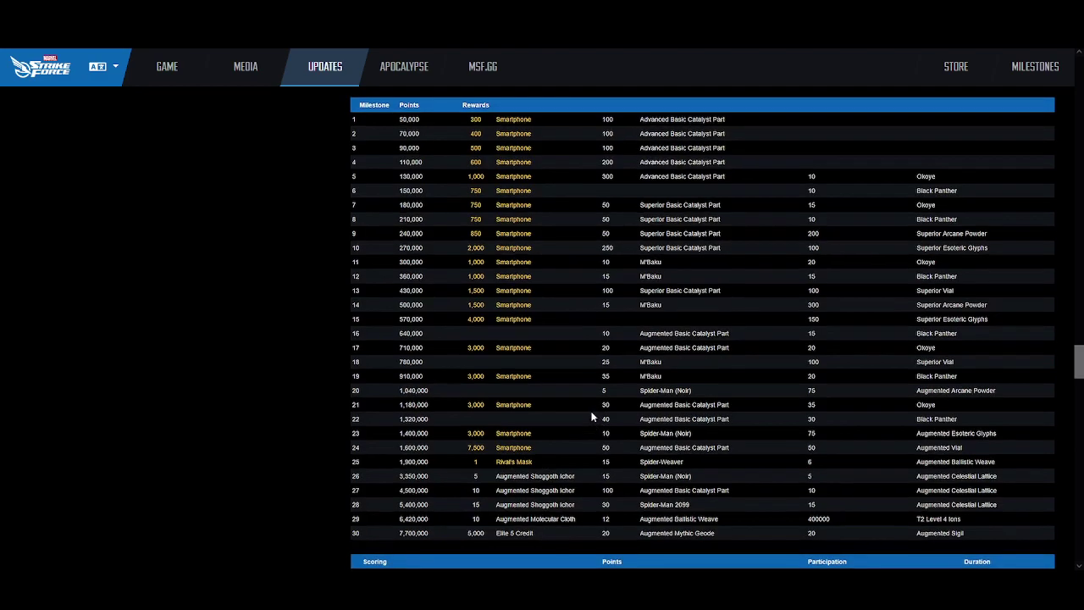
pyautogui.scroll(6, 584, 412)
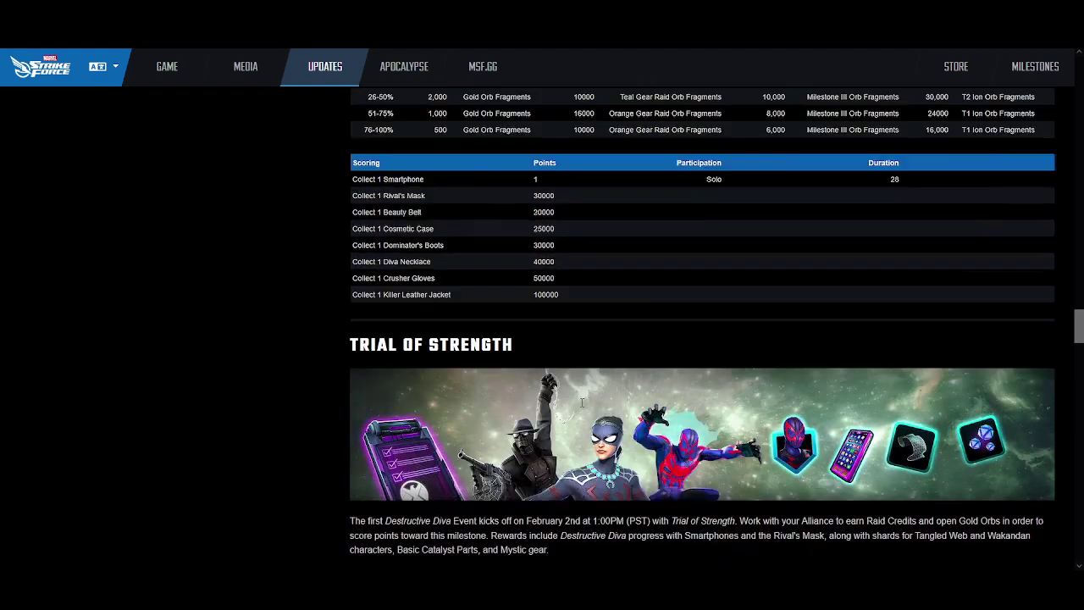
pyautogui.scroll(2, 580, 406)
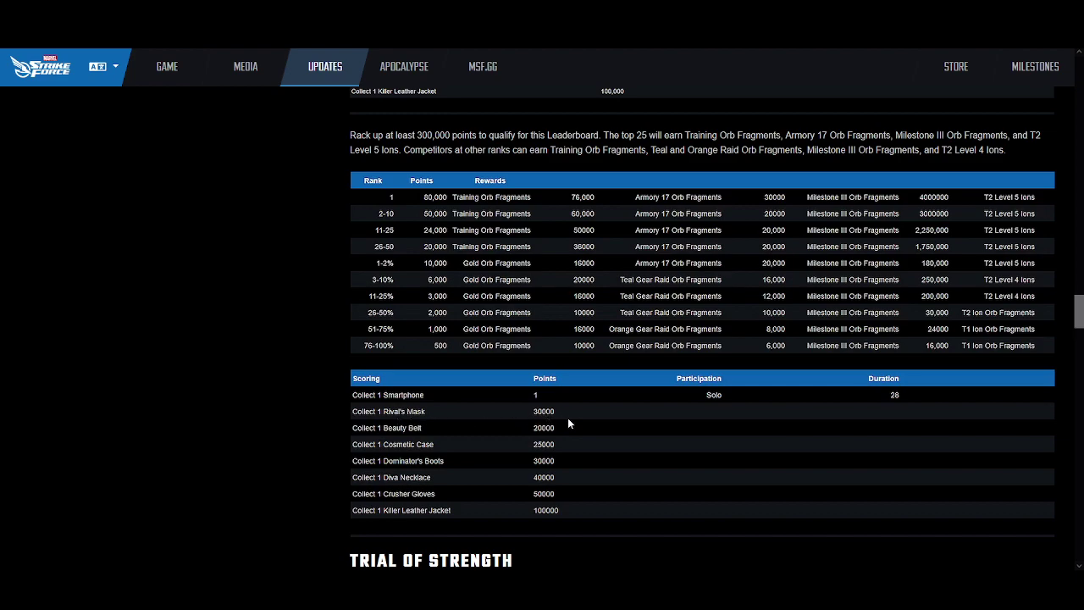
pyautogui.scroll(-1, 568, 419)
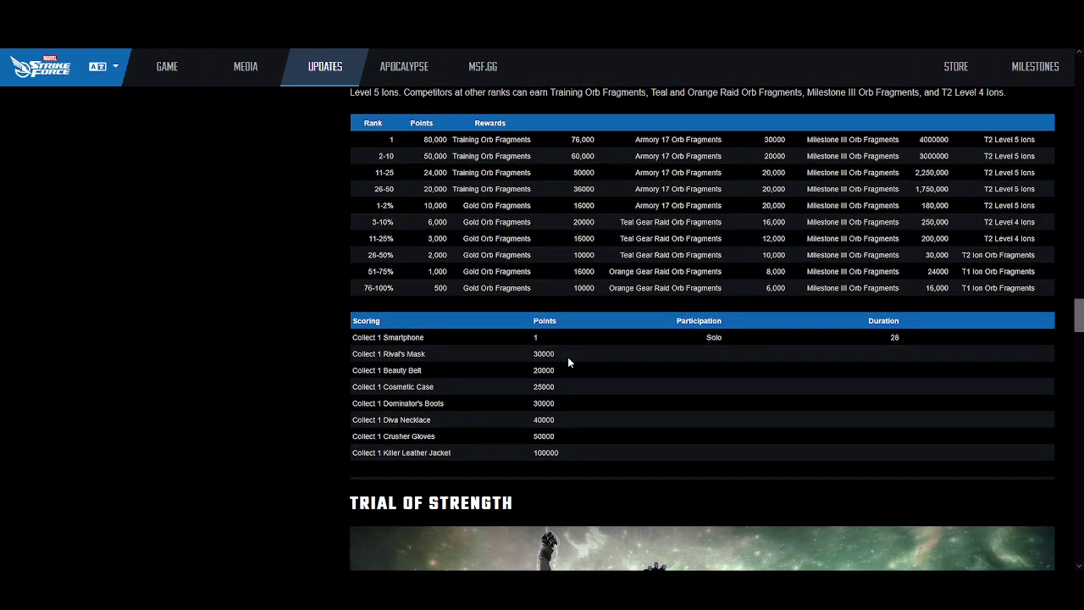
# - Look back over the solo event's scoring, leaderboard ranks and milestone rewards, up to the Points introduction and event dates
pyautogui.scroll(-4, 568, 362)
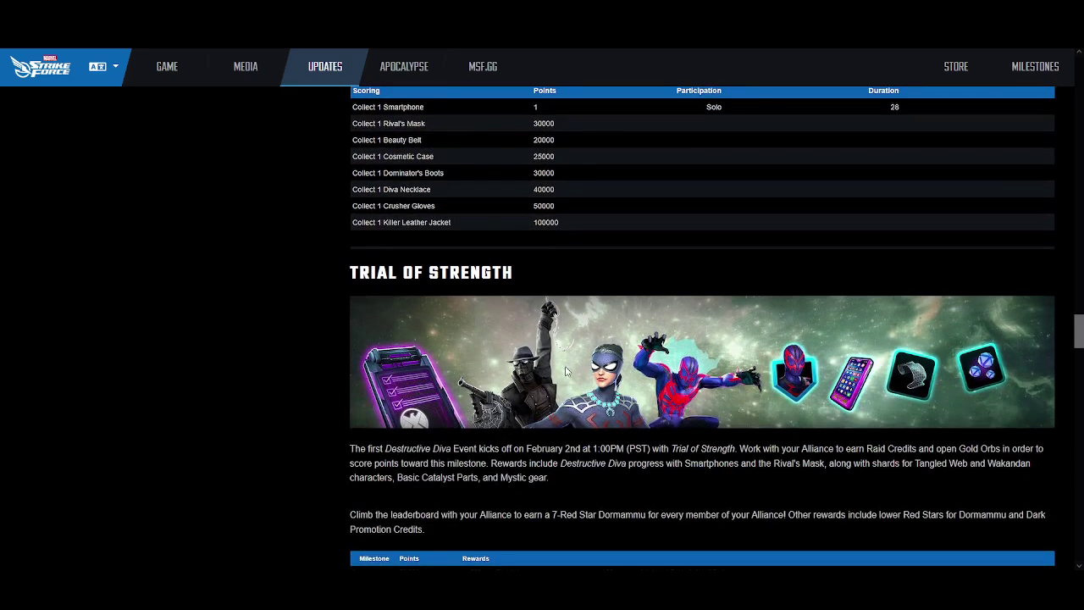
pyautogui.scroll(5, 566, 370)
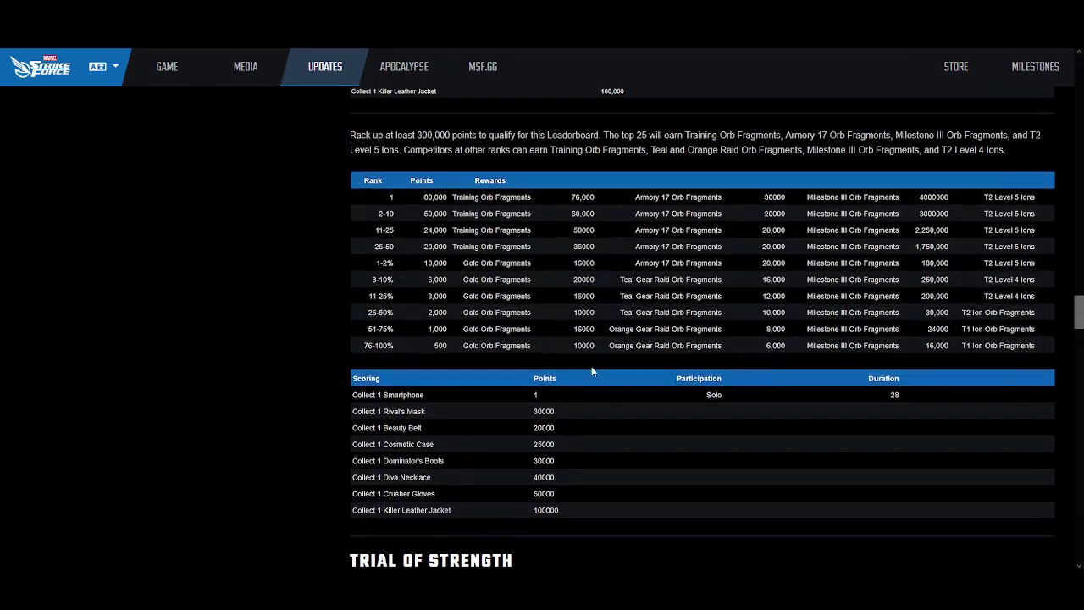
pyautogui.scroll(3, 591, 366)
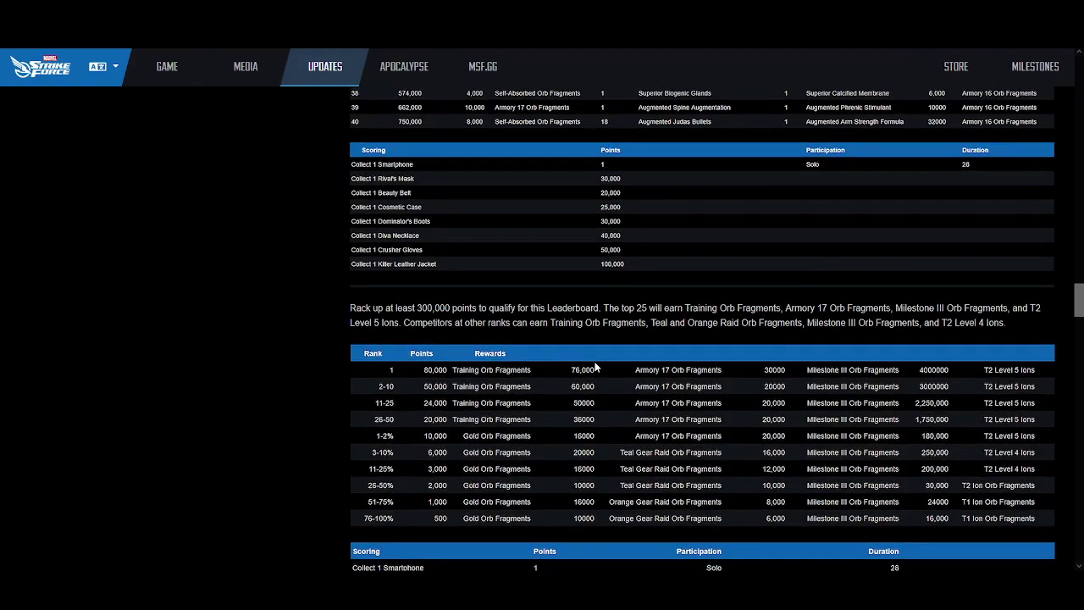
pyautogui.scroll(1, 596, 366)
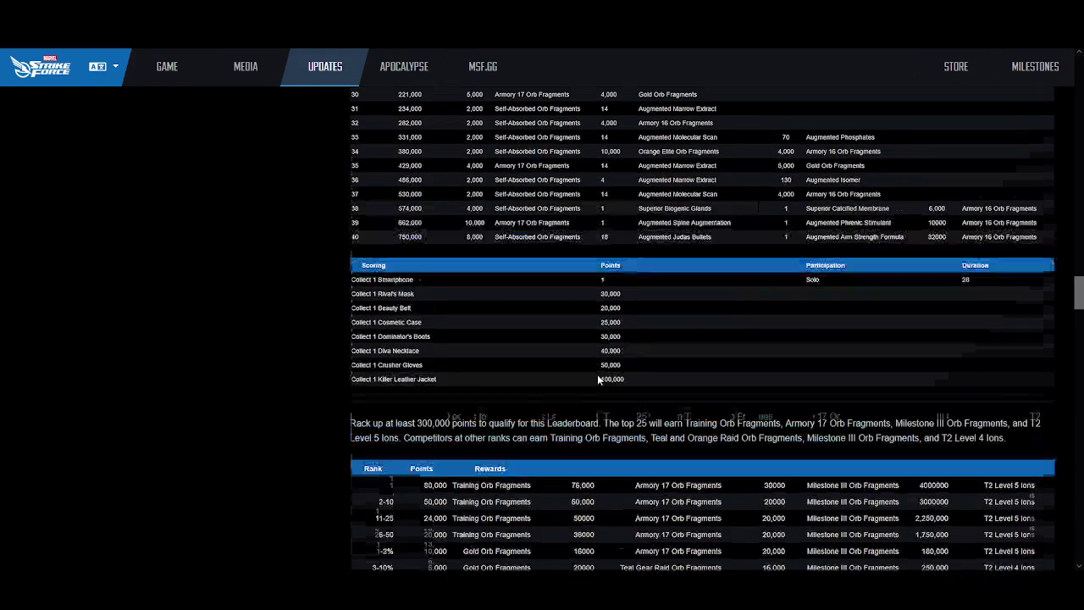
pyautogui.scroll(3, 601, 381)
pyautogui.scroll(10, 606, 386)
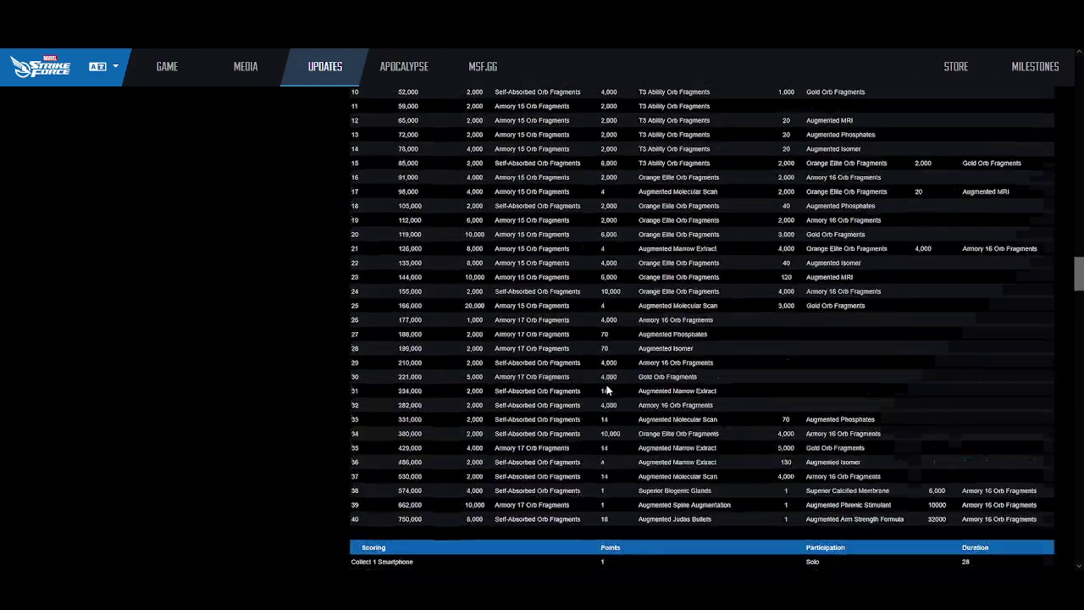
pyautogui.scroll(17, 610, 382)
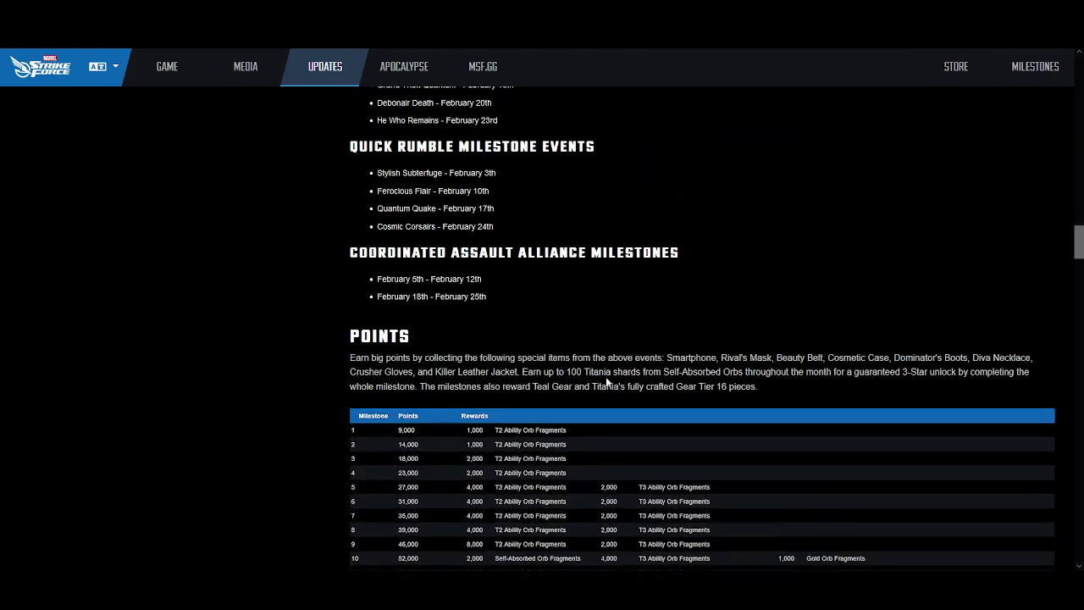
# - Return to the beginning of the Weekly Blog: Apocalypse Beckons post, at its title and Apocalypse section
pyautogui.scroll(20, 614, 377)
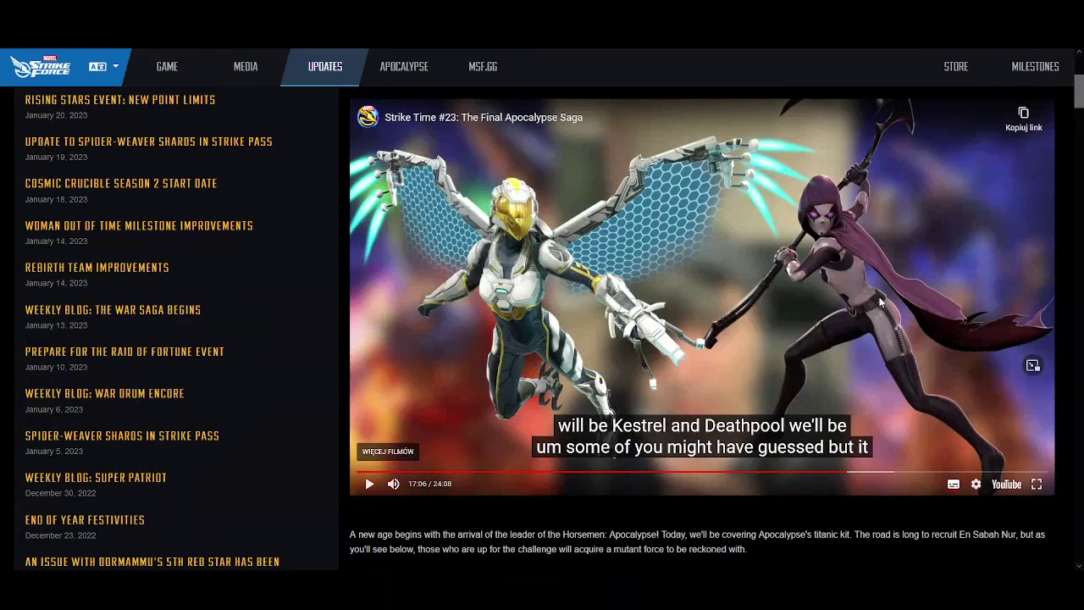
pyautogui.scroll(4, 597, 305)
pyautogui.scroll(1, 593, 280)
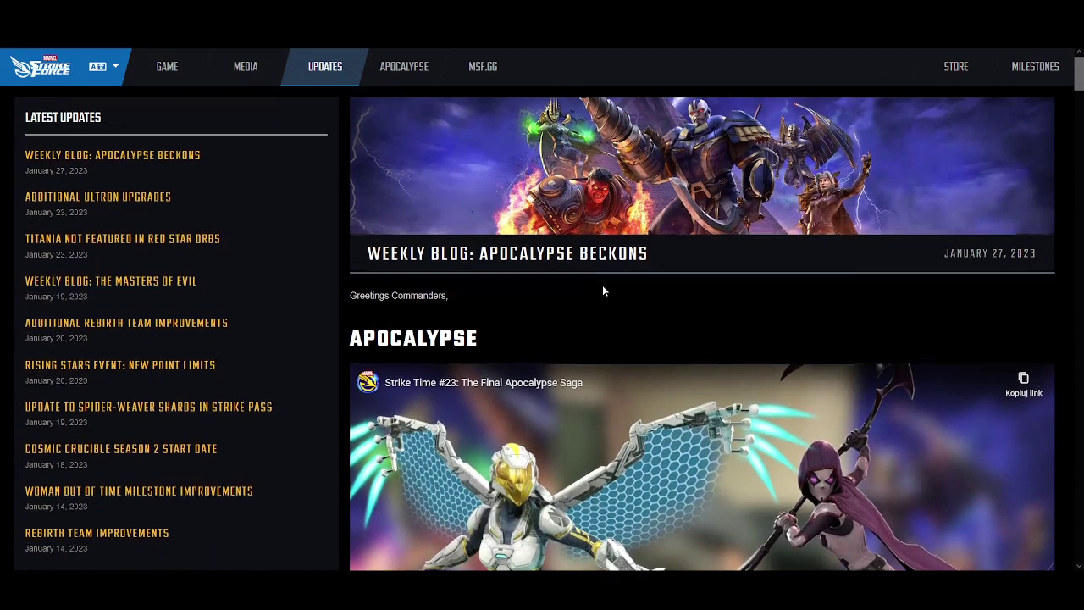
pyautogui.scroll(-1, 606, 293)
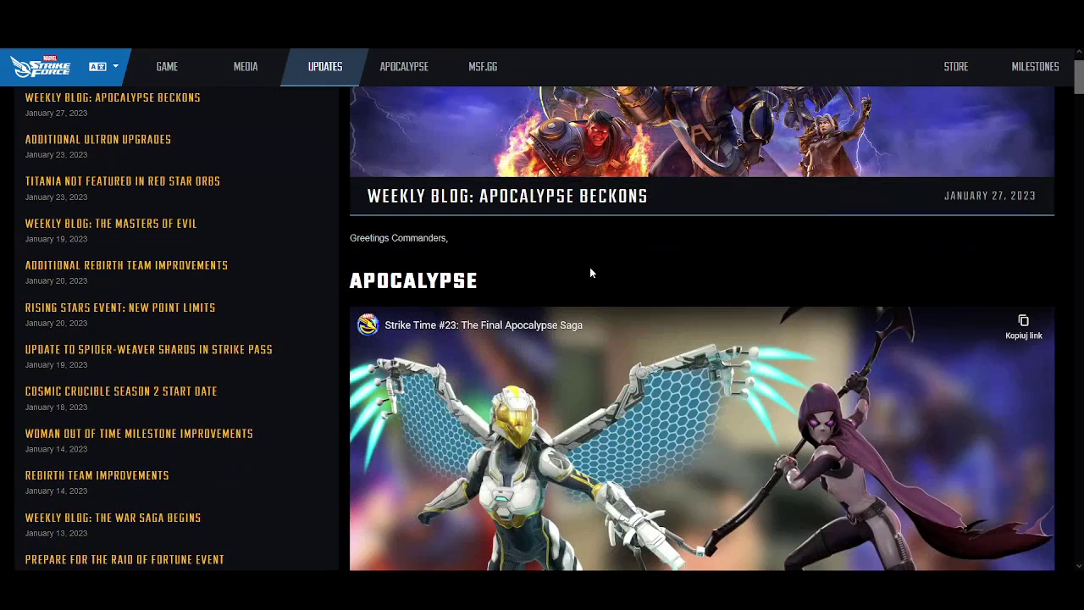
pyautogui.scroll(1, 584, 276)
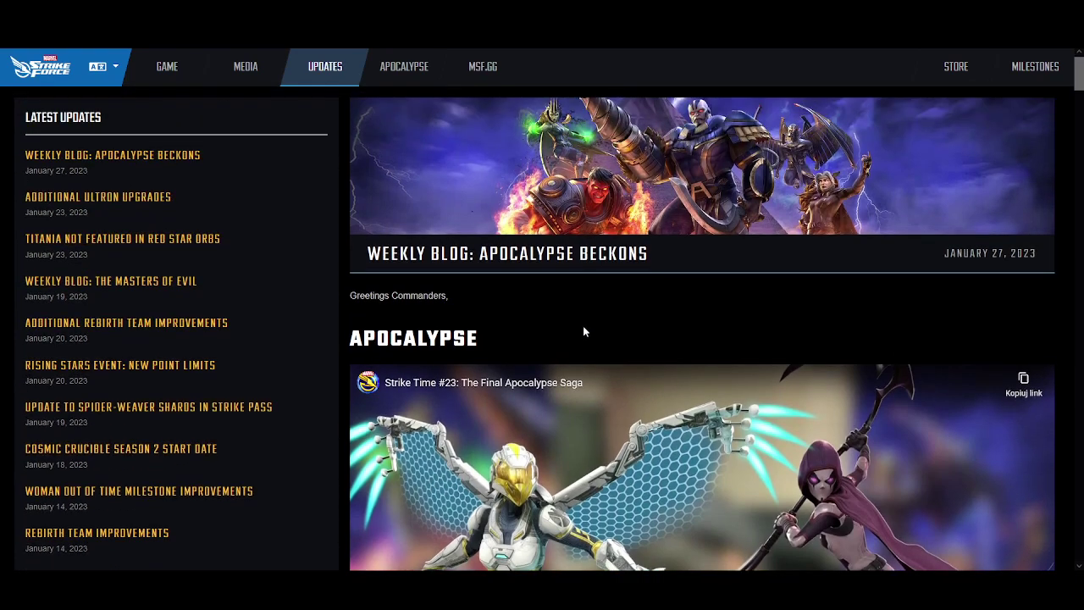